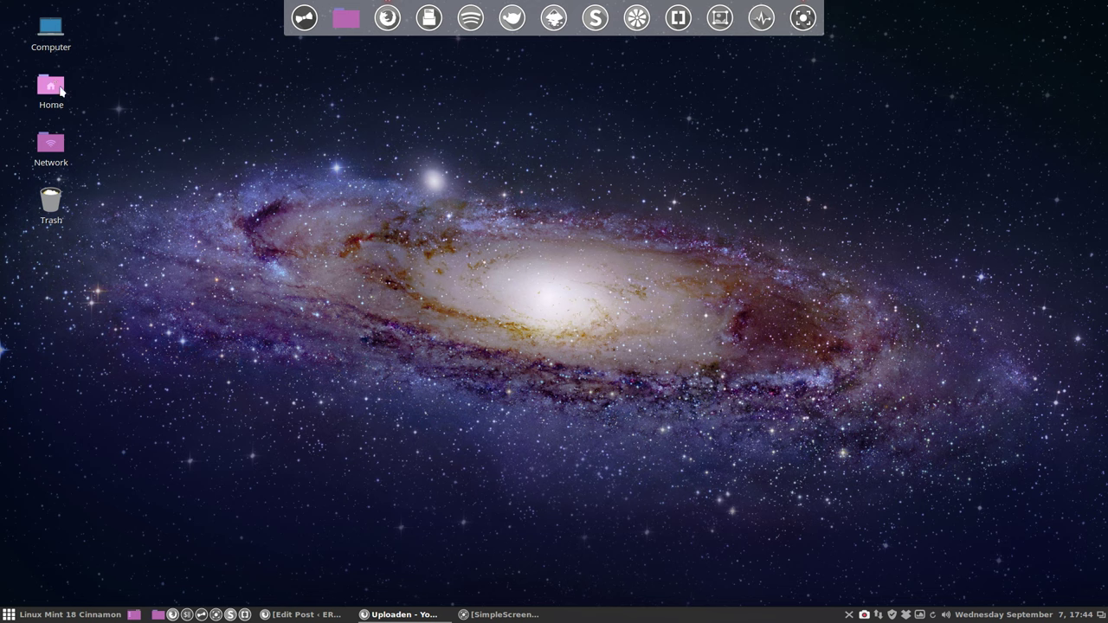
- Open the Home folder from the desktop, then move and enlarge its Nemo window
{"action": "double_click", "coordinate": [52, 85]}
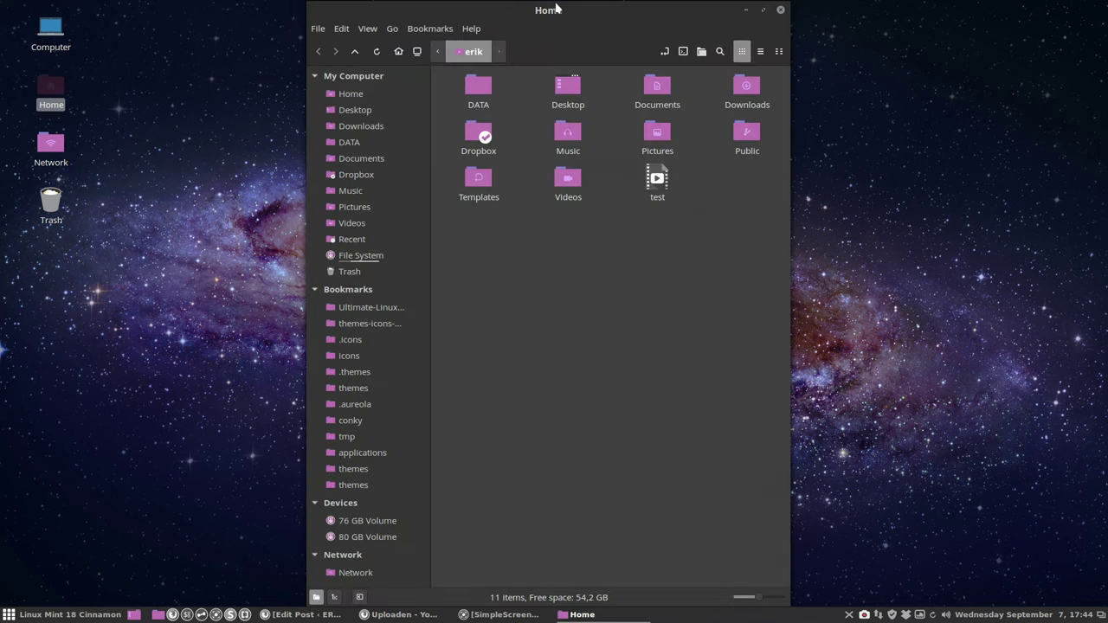
{"action": "left_click_drag", "start_coordinate": [557, 7], "coordinate": [453, 115]}
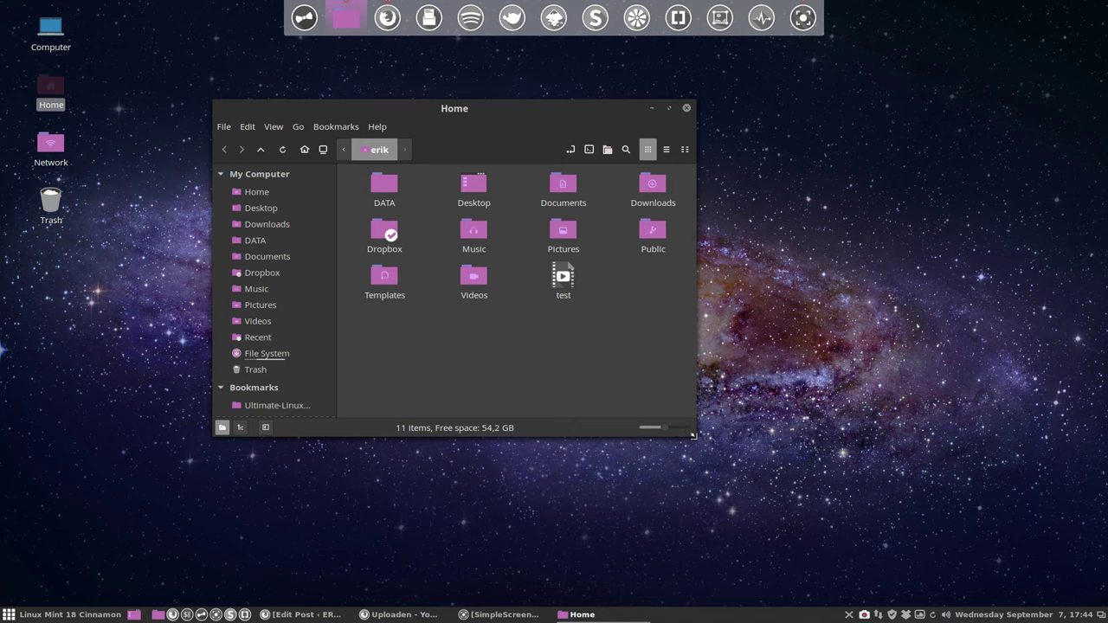
{"action": "left_click_drag", "start_coordinate": [692, 436], "coordinate": [899, 535]}
{"action": "left_click_drag", "start_coordinate": [539, 112], "coordinate": [523, 106]}
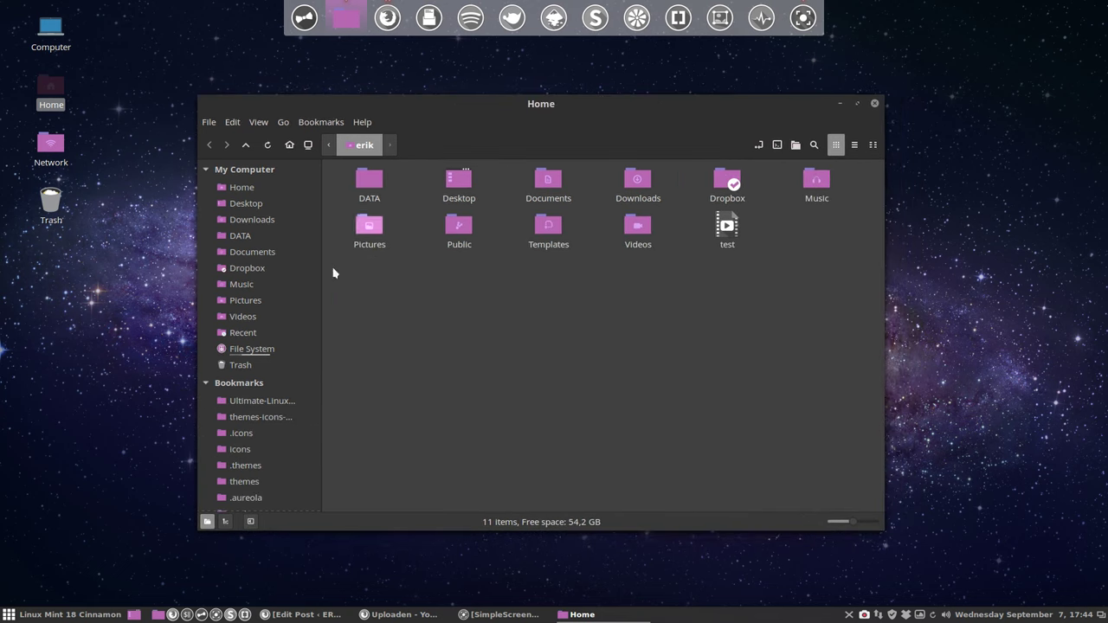
- Open .icons and compare item counts of the Sardi, Sardi Flat, Sardi Mono and Sardi Flexible folders
{"action": "left_click", "coordinate": [257, 436]}
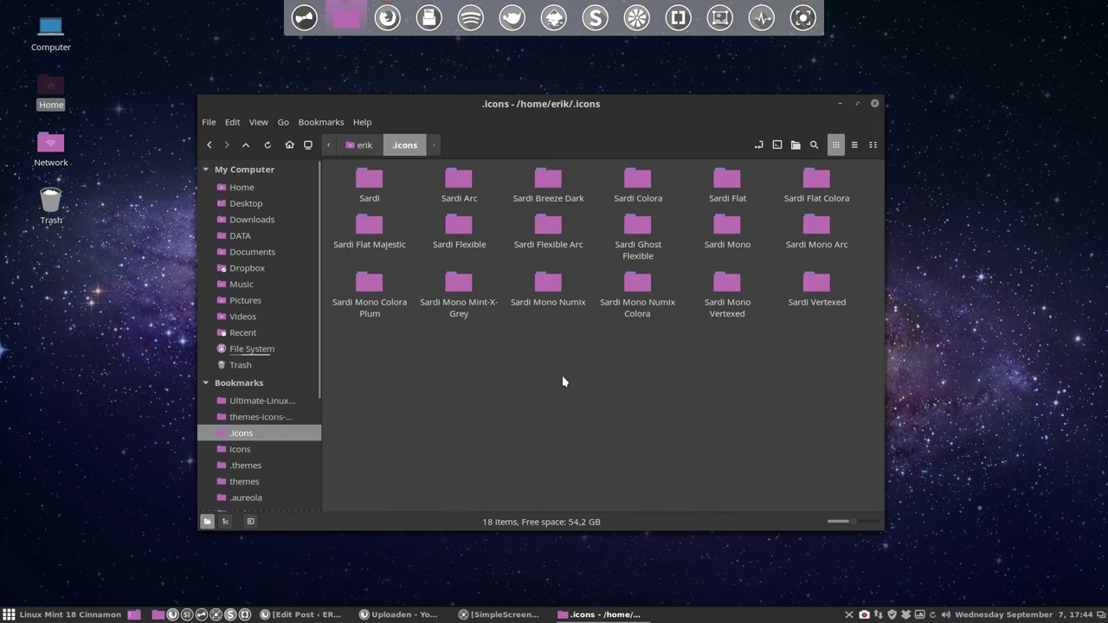
{"action": "left_click", "coordinate": [635, 293]}
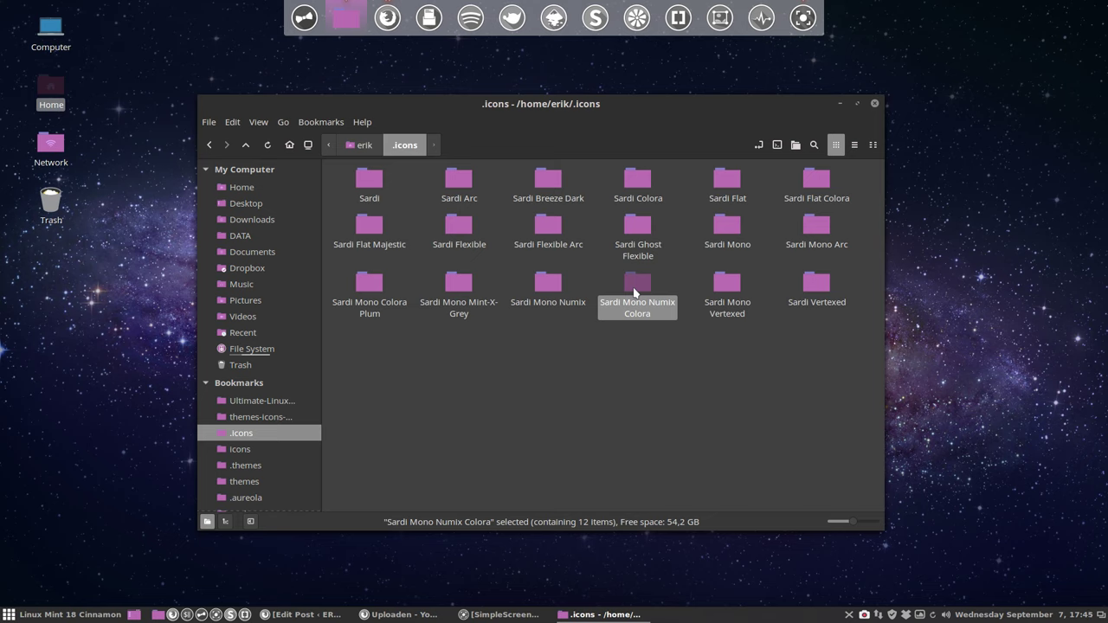
{"action": "left_click", "coordinate": [606, 338]}
{"action": "left_click", "coordinate": [371, 184]}
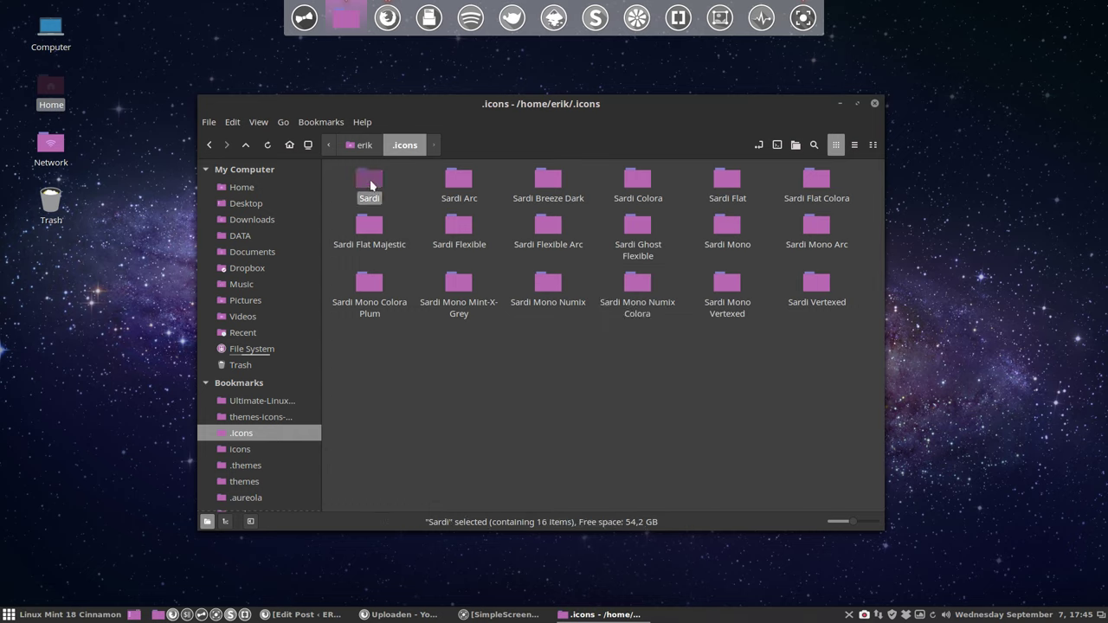
{"action": "left_click", "coordinate": [727, 184]}
{"action": "left_click", "coordinate": [745, 223]}
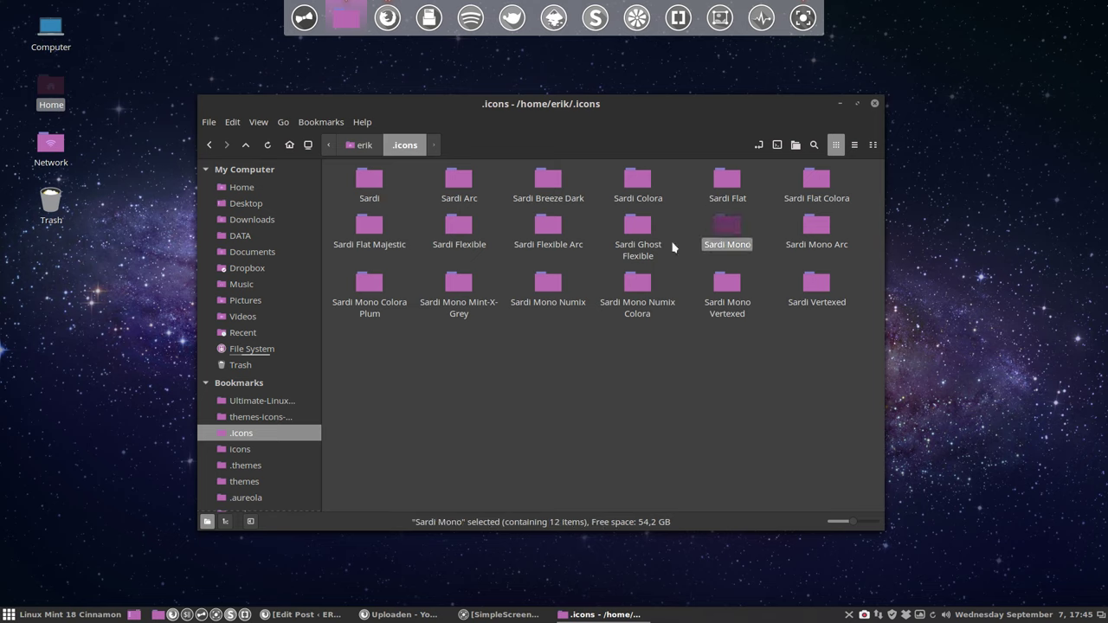
{"action": "left_click", "coordinate": [467, 226]}
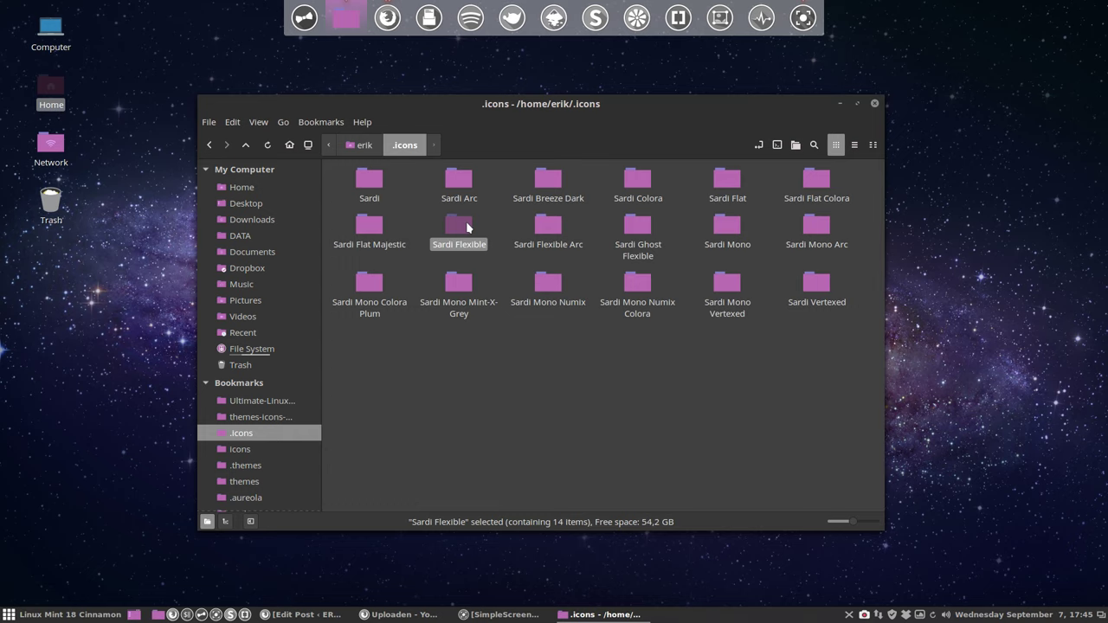
- Compare the Ghost Flexible, Colora, Flat Colora, Mono Colora Plum, Mono Numix Colora and Mono Numix folders
{"action": "left_click", "coordinate": [639, 227]}
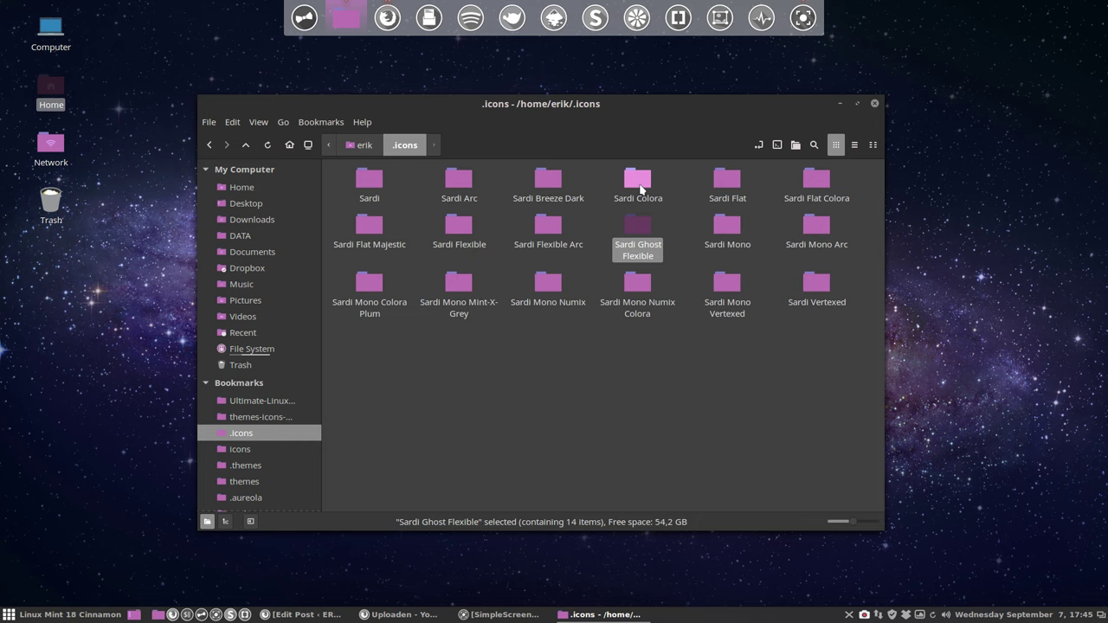
{"action": "left_click", "coordinate": [641, 188]}
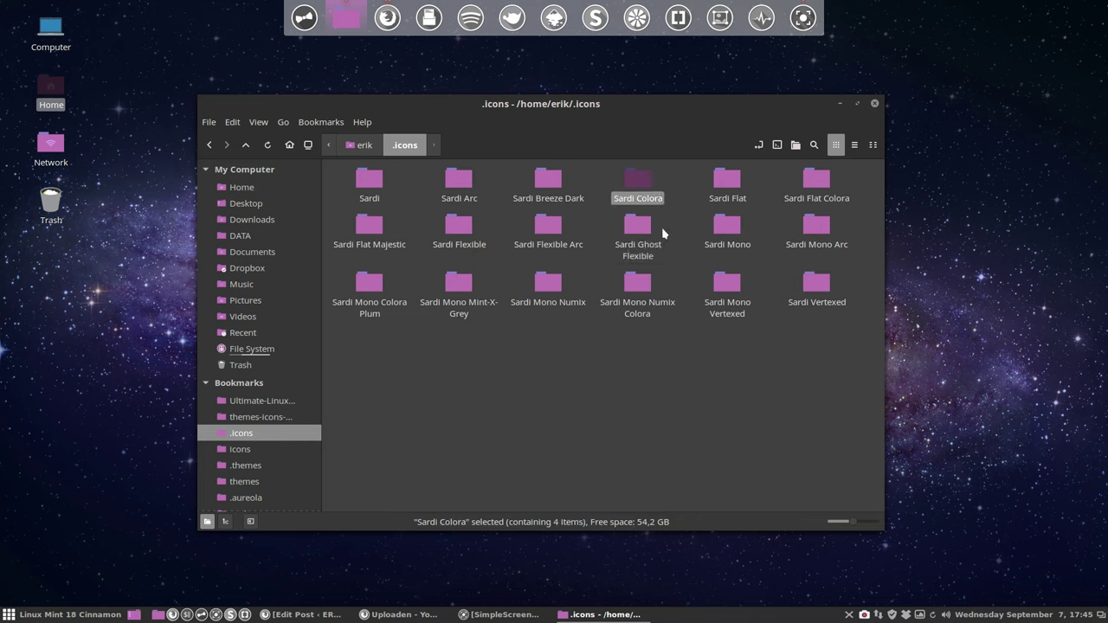
{"action": "left_click", "coordinate": [815, 189]}
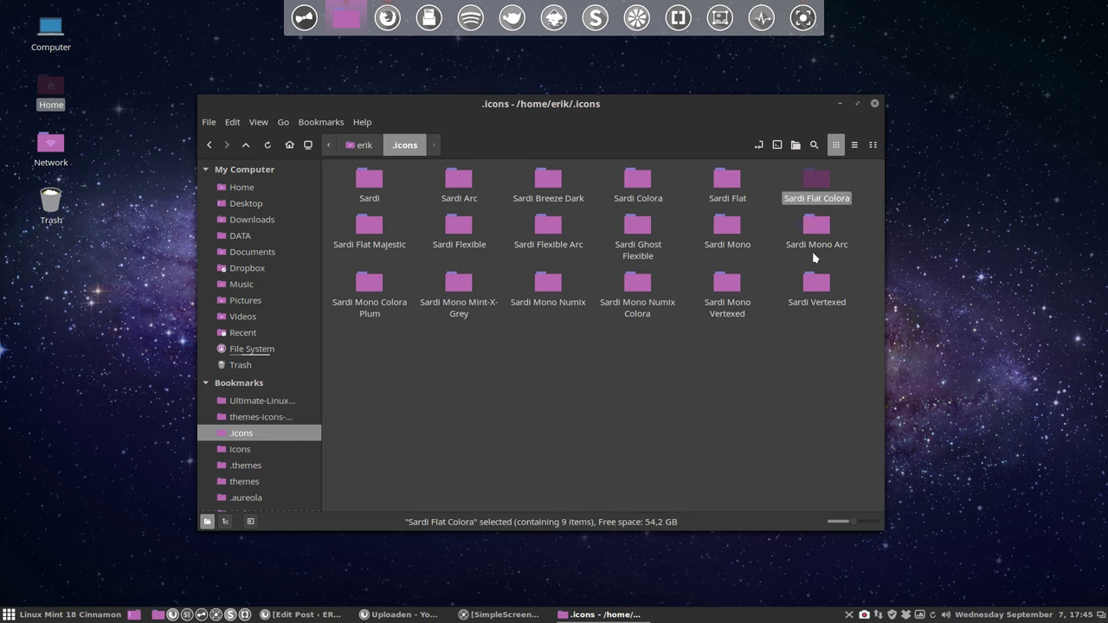
{"action": "left_click", "coordinate": [381, 294]}
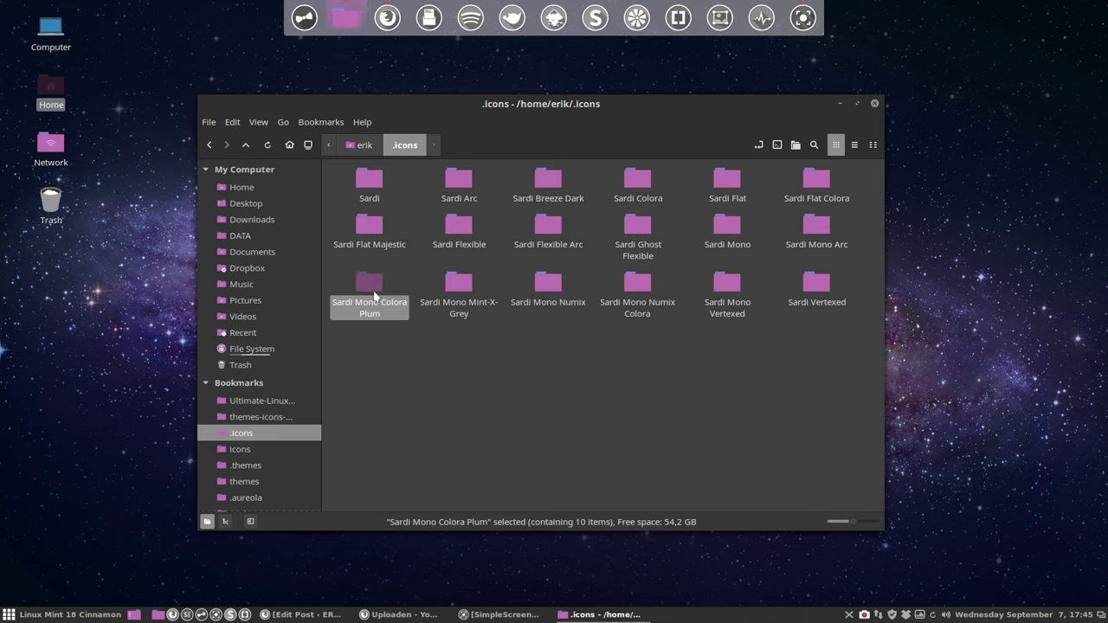
{"action": "left_click", "coordinate": [527, 363]}
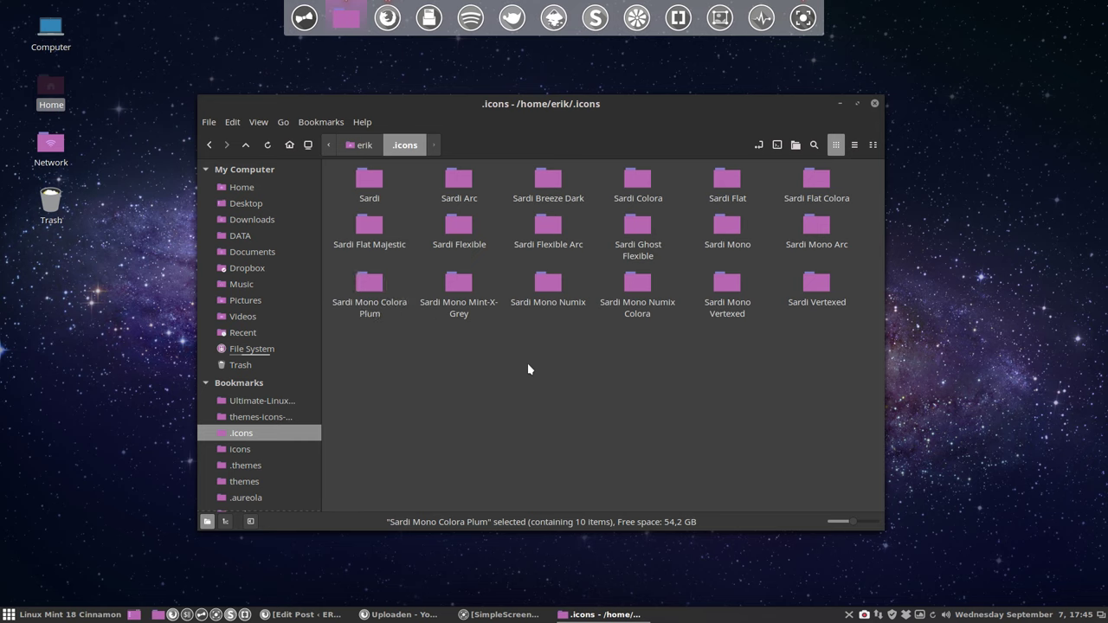
{"action": "left_click", "coordinate": [639, 294]}
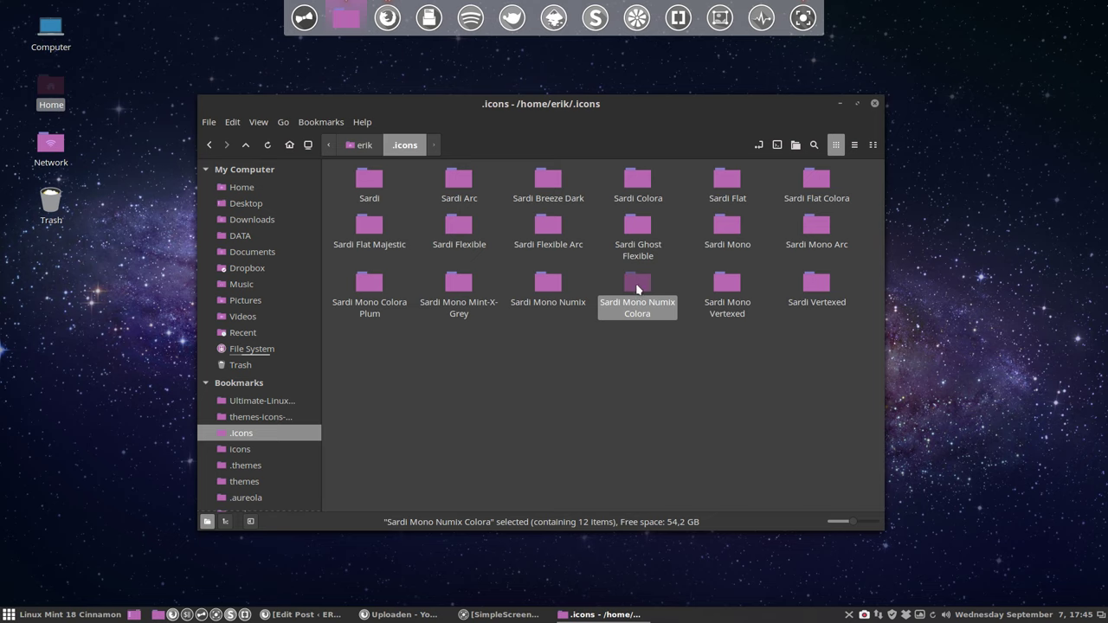
{"action": "left_click", "coordinate": [551, 291]}
- View Sardi Mono Numix's scalable/places orange folder icons, then return to .icons
{"action": "double_click", "coordinate": [550, 290]}
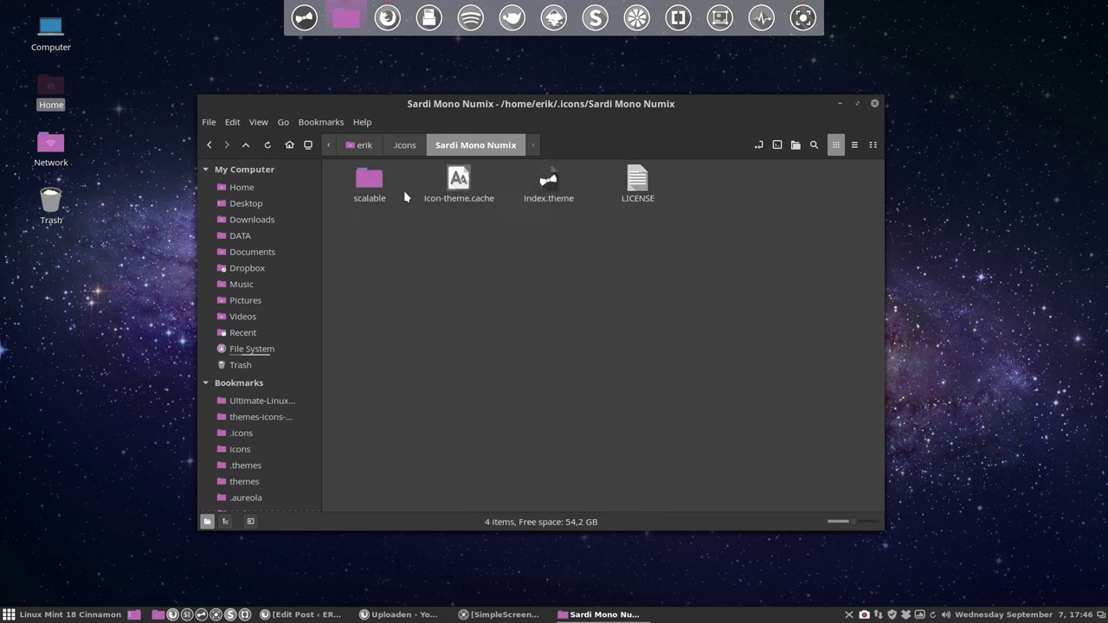
{"action": "double_click", "coordinate": [367, 185]}
{"action": "double_click", "coordinate": [364, 187]}
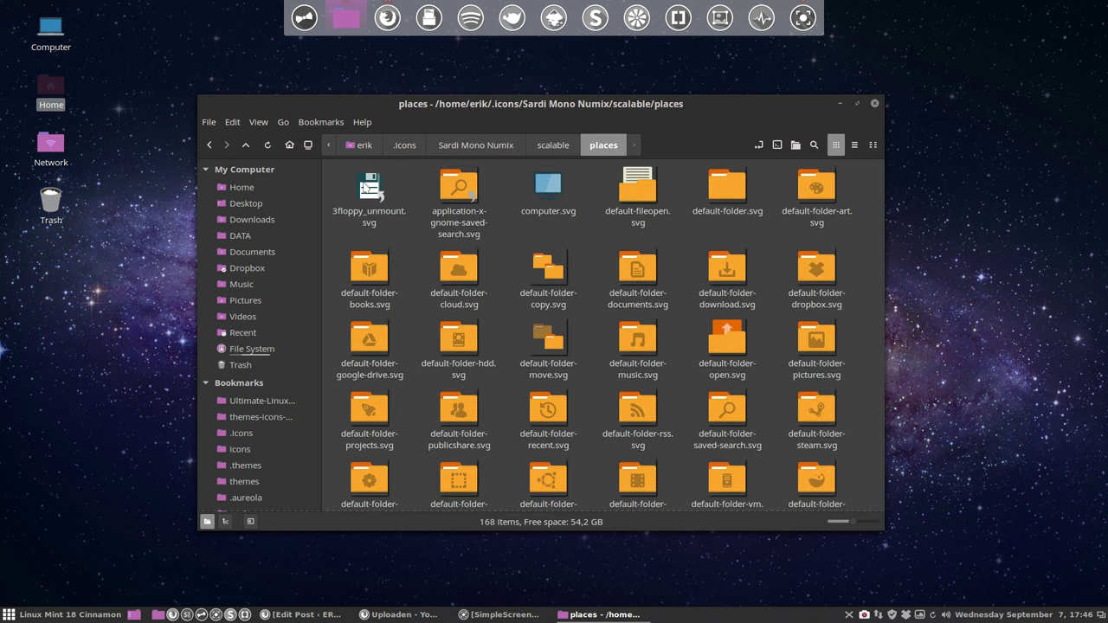
{"action": "left_click", "coordinate": [414, 147]}
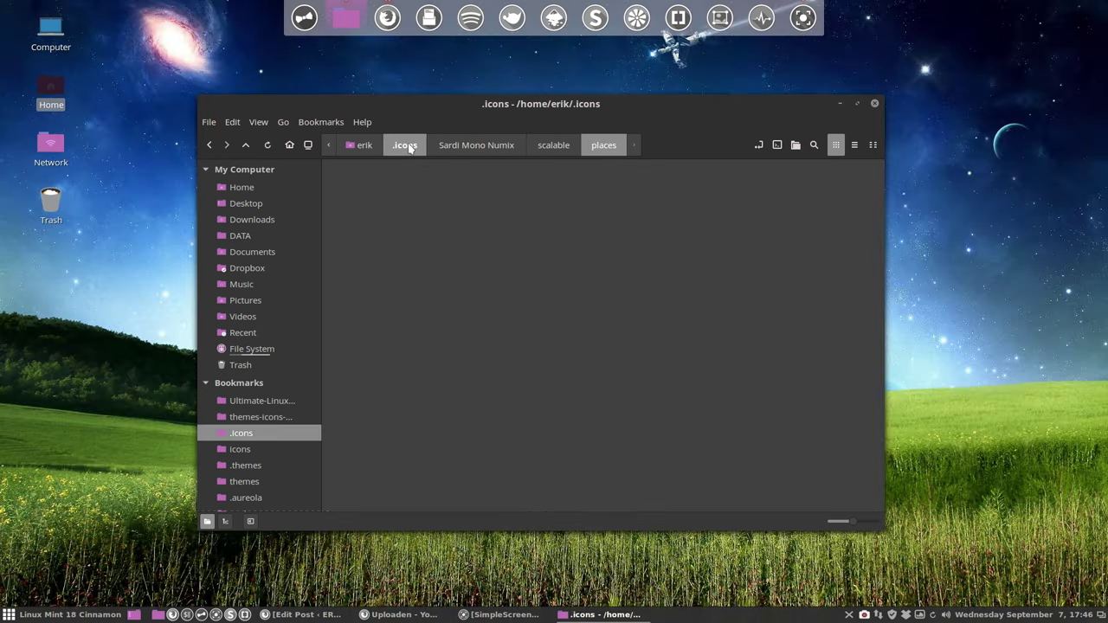
- Open Sardi Mono Numix Colora's scalable/places folder with its 155 blue folder SVGs
{"action": "left_click_drag", "start_coordinate": [529, 161], "coordinate": [542, 407]}
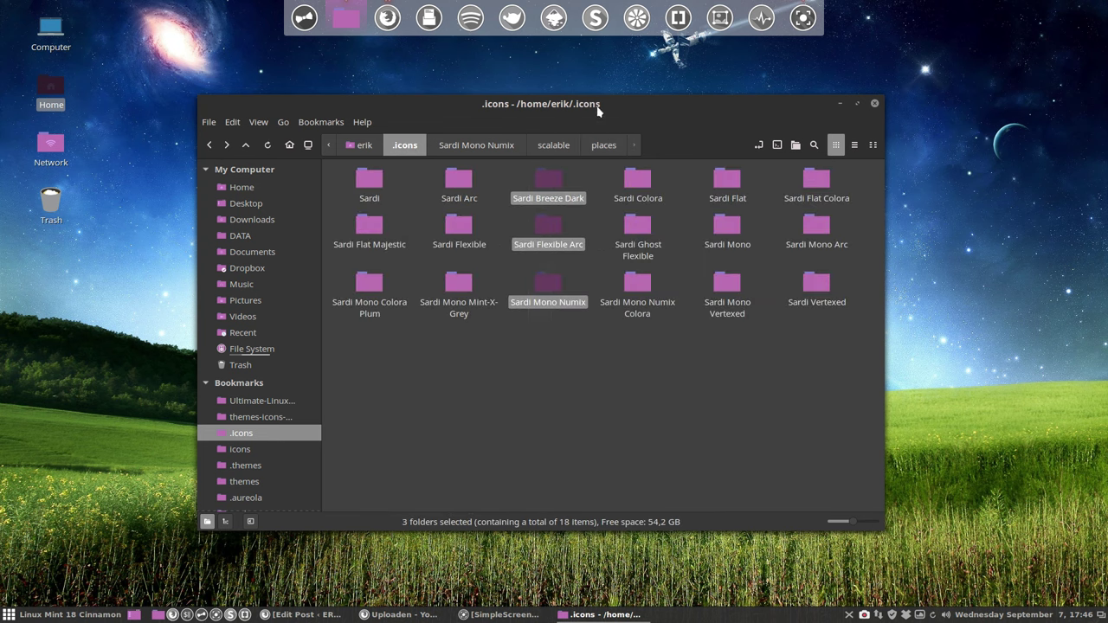
{"action": "left_click_drag", "start_coordinate": [597, 110], "coordinate": [654, 72]}
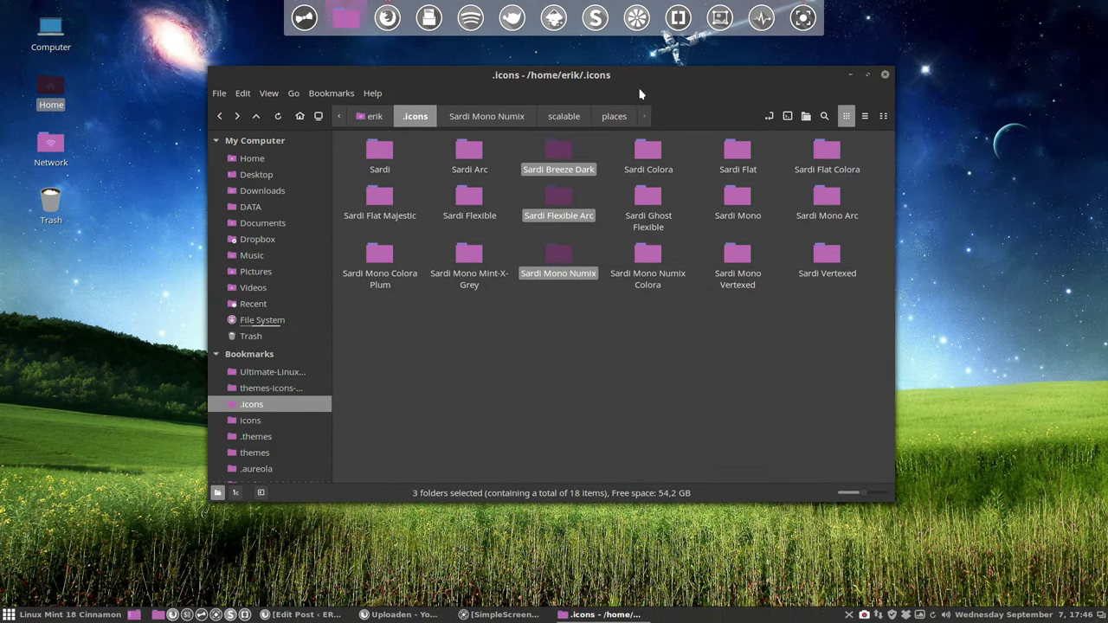
{"action": "left_click", "coordinate": [623, 398]}
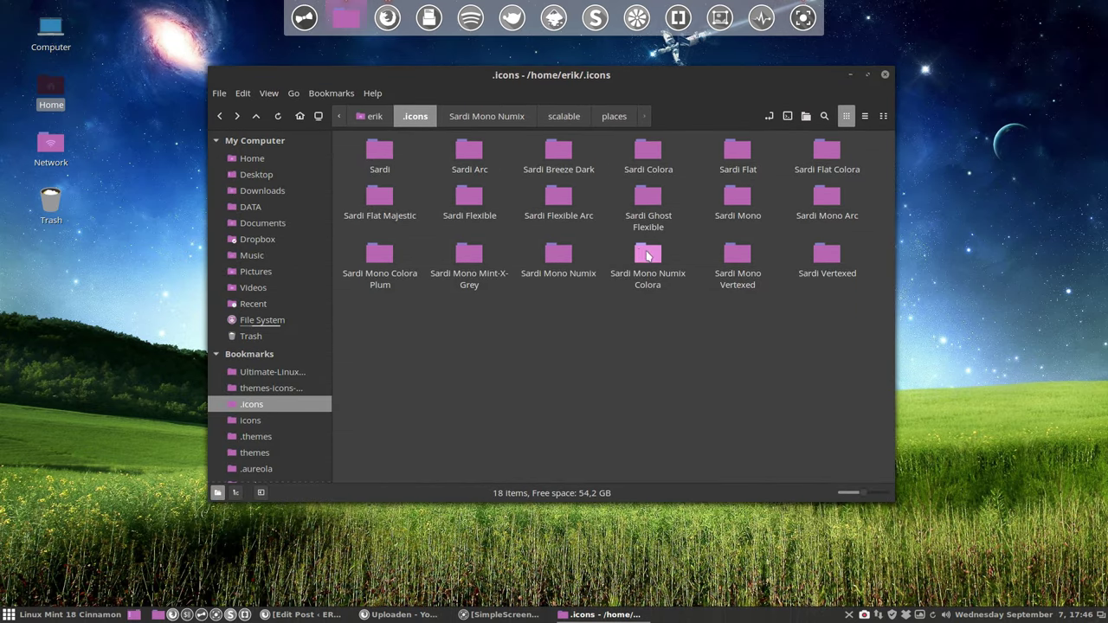
{"action": "left_click", "coordinate": [646, 254]}
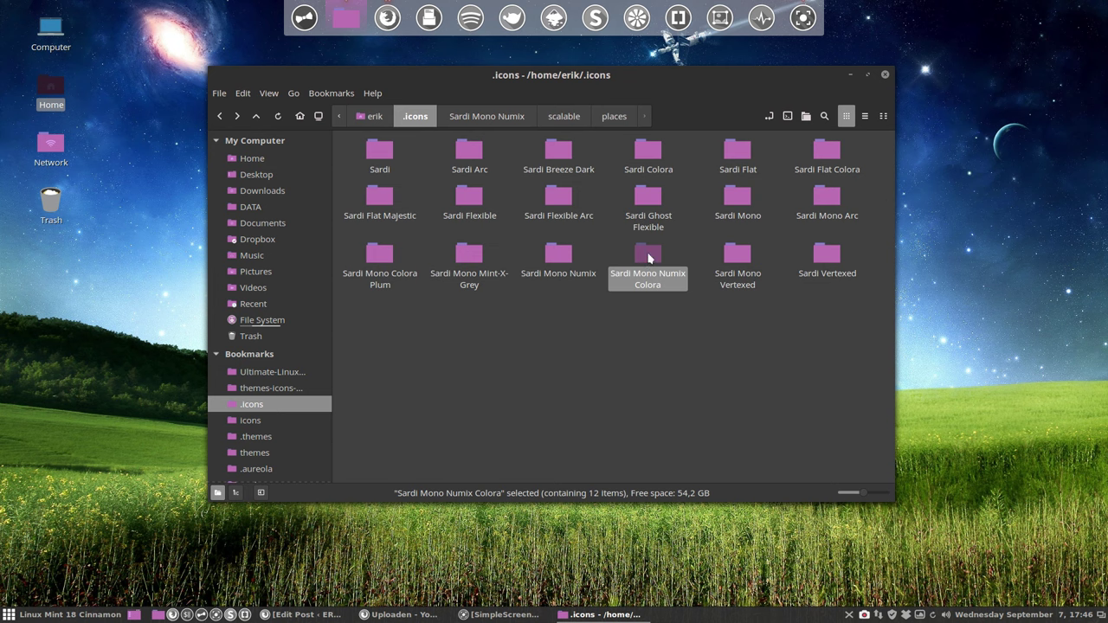
{"action": "double_click", "coordinate": [649, 257]}
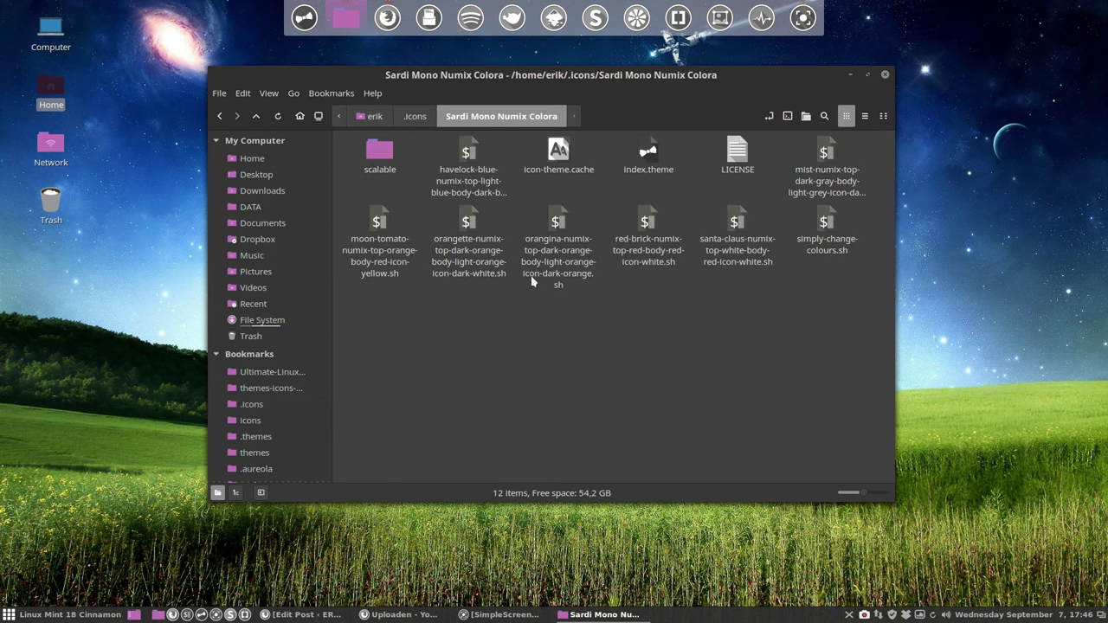
{"action": "double_click", "coordinate": [374, 150]}
{"action": "double_click", "coordinate": [374, 150]}
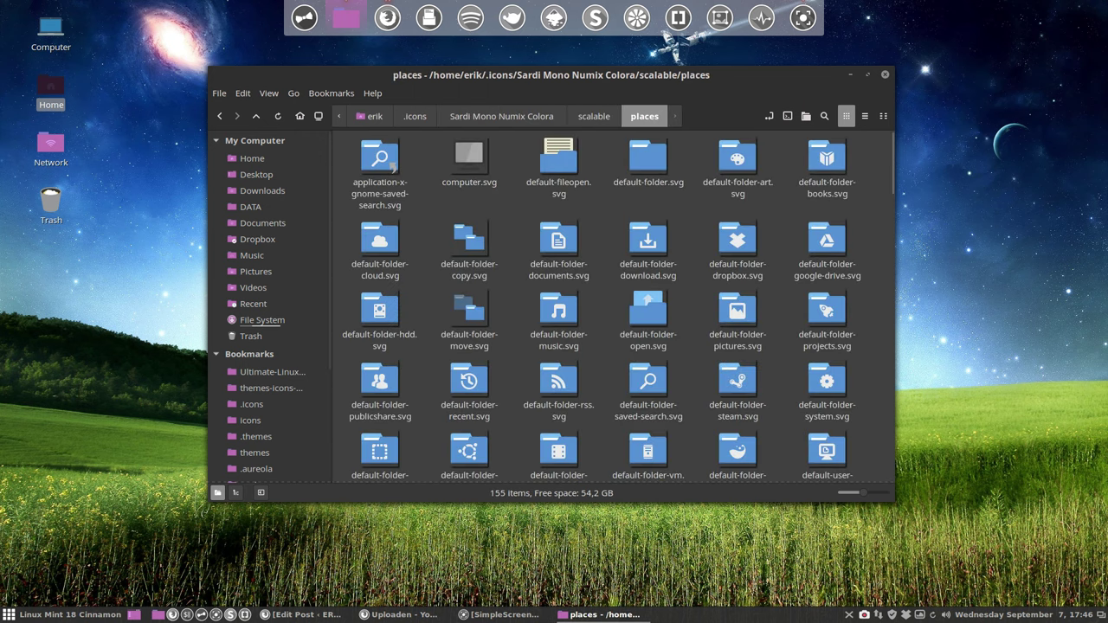
- Set Sardi Mono Numix Colora as the icon theme in Themes, then go to Home in Nemo
{"action": "left_click", "coordinate": [65, 615]}
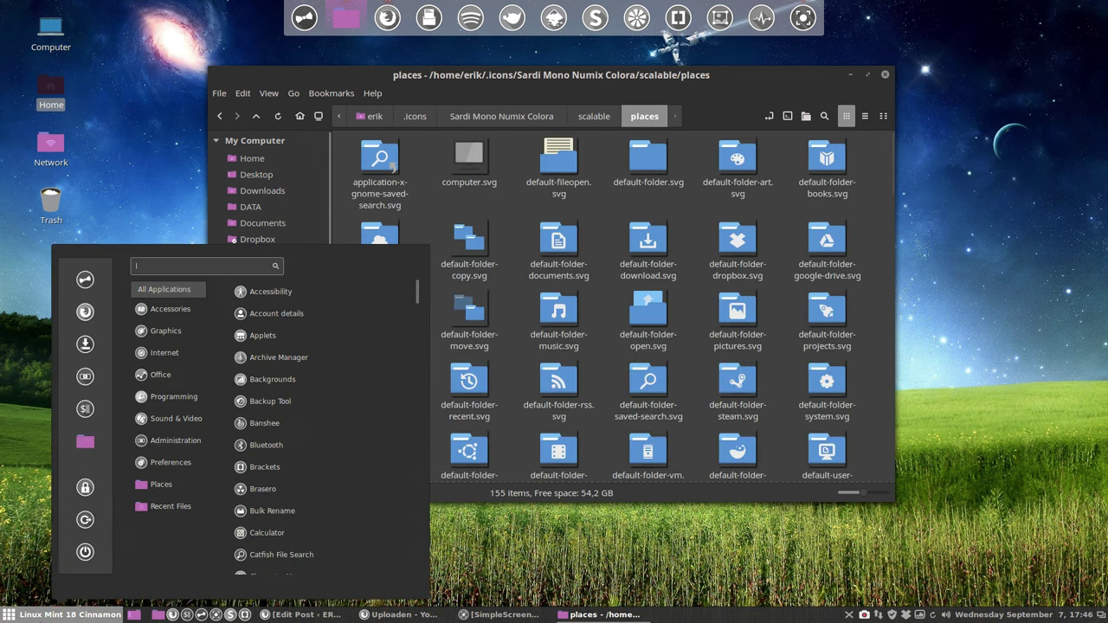
{"action": "left_click", "coordinate": [85, 284]}
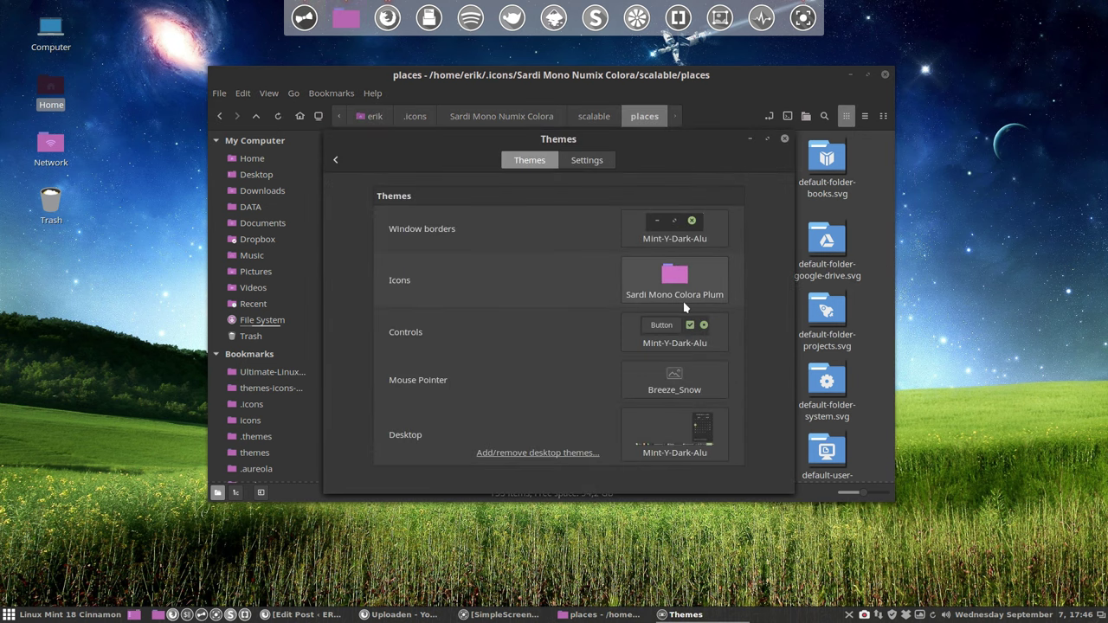
{"action": "left_click", "coordinate": [685, 301]}
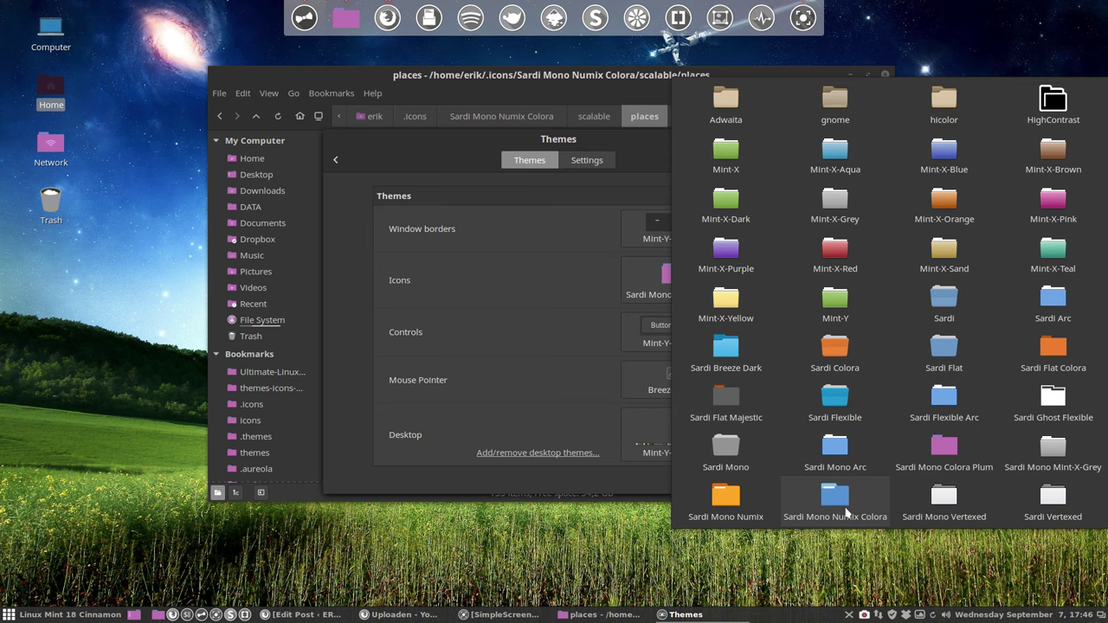
{"action": "left_click", "coordinate": [847, 512]}
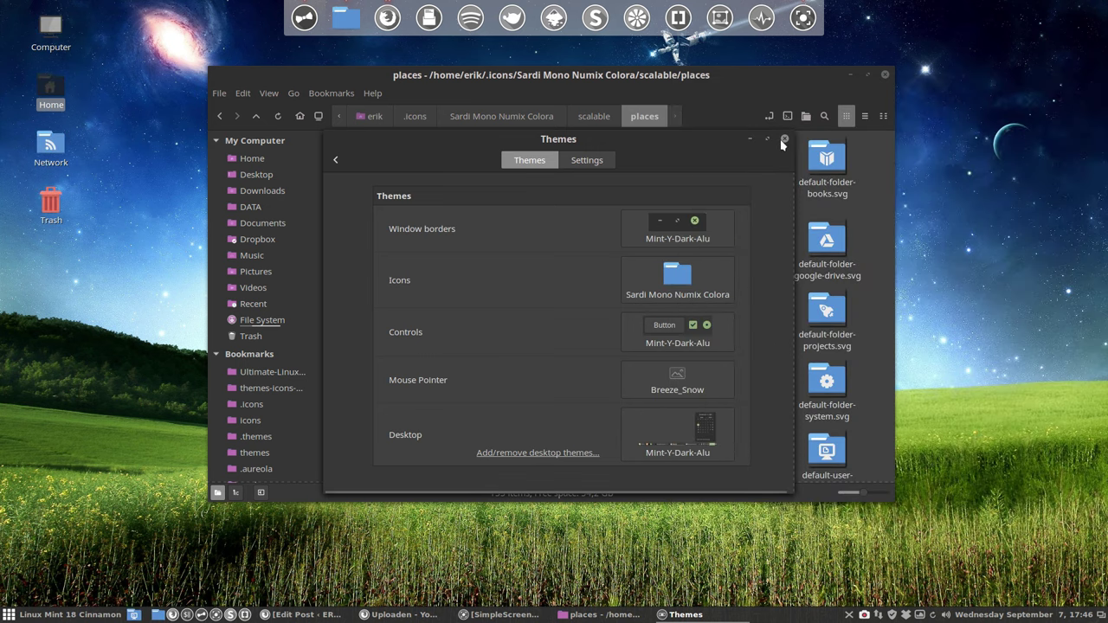
{"action": "left_click", "coordinate": [785, 139]}
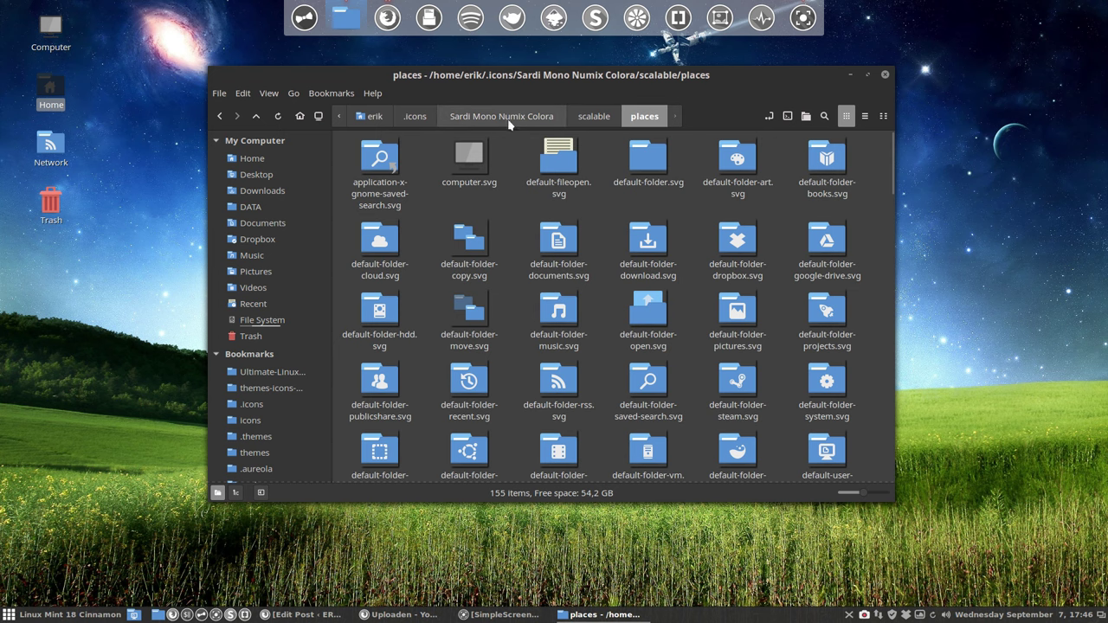
{"action": "left_click", "coordinate": [506, 123]}
{"action": "left_click", "coordinate": [253, 160]}
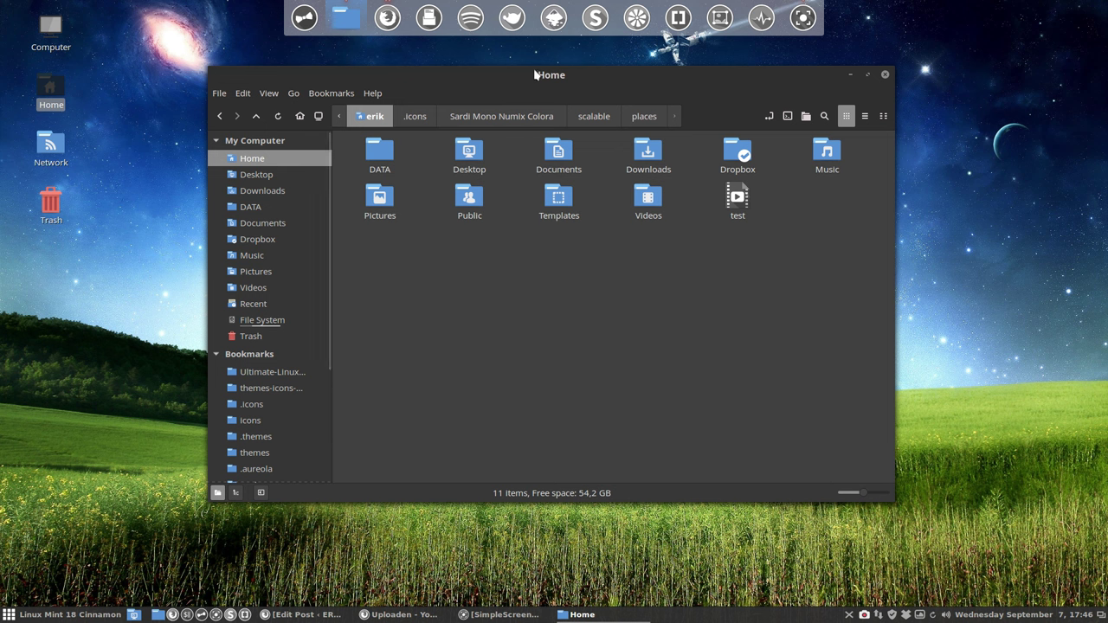
- Reposition the window, peek at the Sardi Mono Numix Colora colour scripts, then return Home
{"action": "left_click_drag", "start_coordinate": [556, 153], "coordinate": [773, 150]}
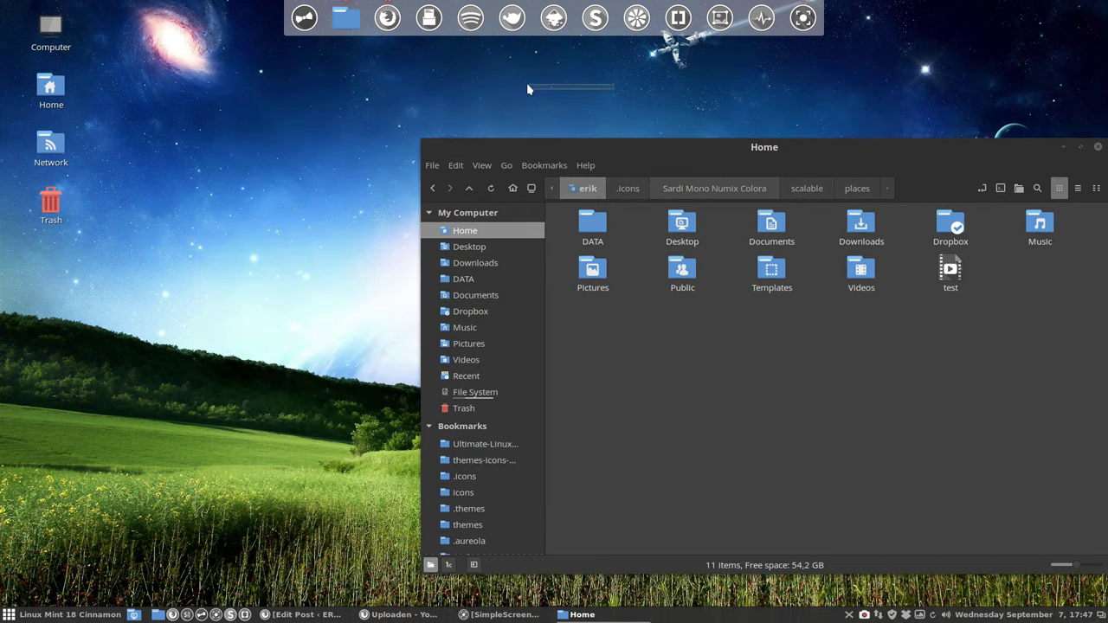
{"action": "left_click_drag", "start_coordinate": [597, 150], "coordinate": [414, 100]}
{"action": "left_click", "coordinate": [278, 430]}
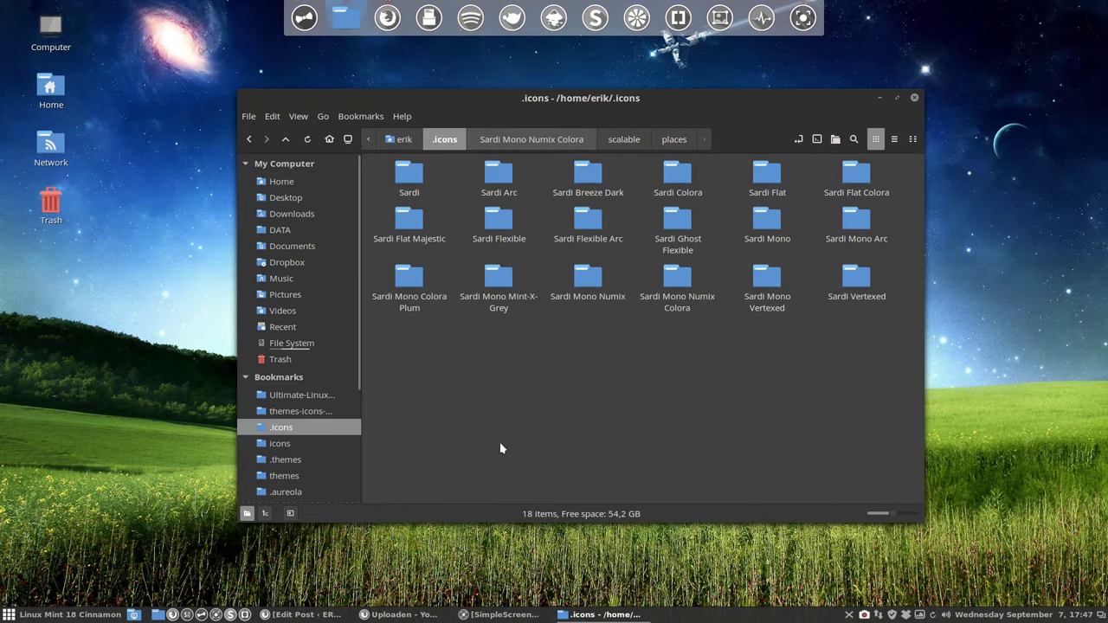
{"action": "double_click", "coordinate": [684, 272]}
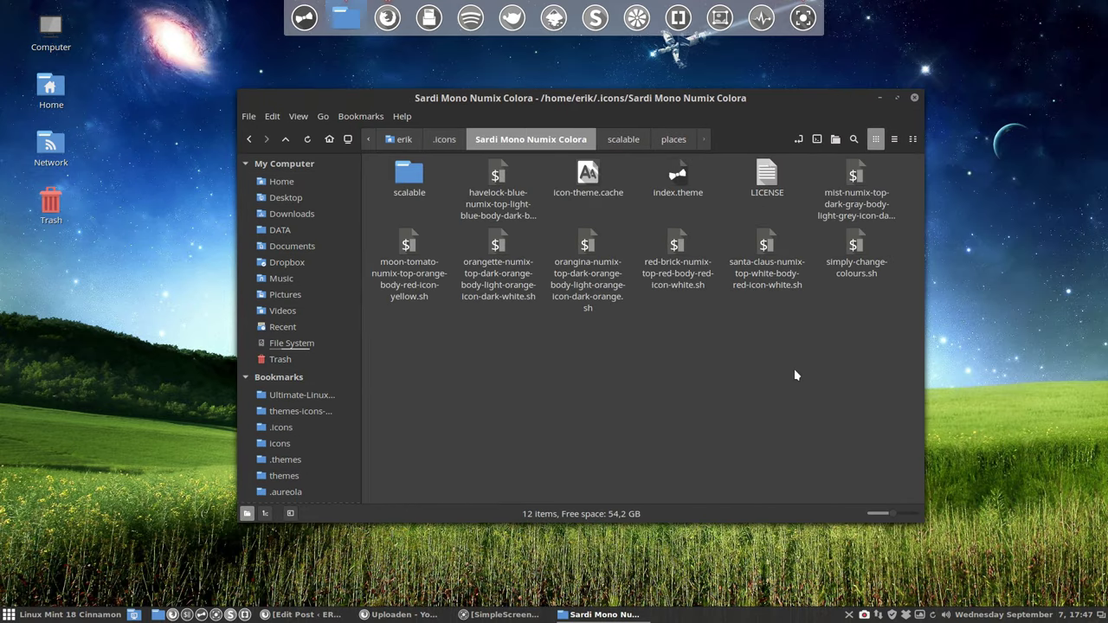
{"action": "left_click", "coordinate": [498, 177]}
{"action": "left_click", "coordinate": [496, 264]}
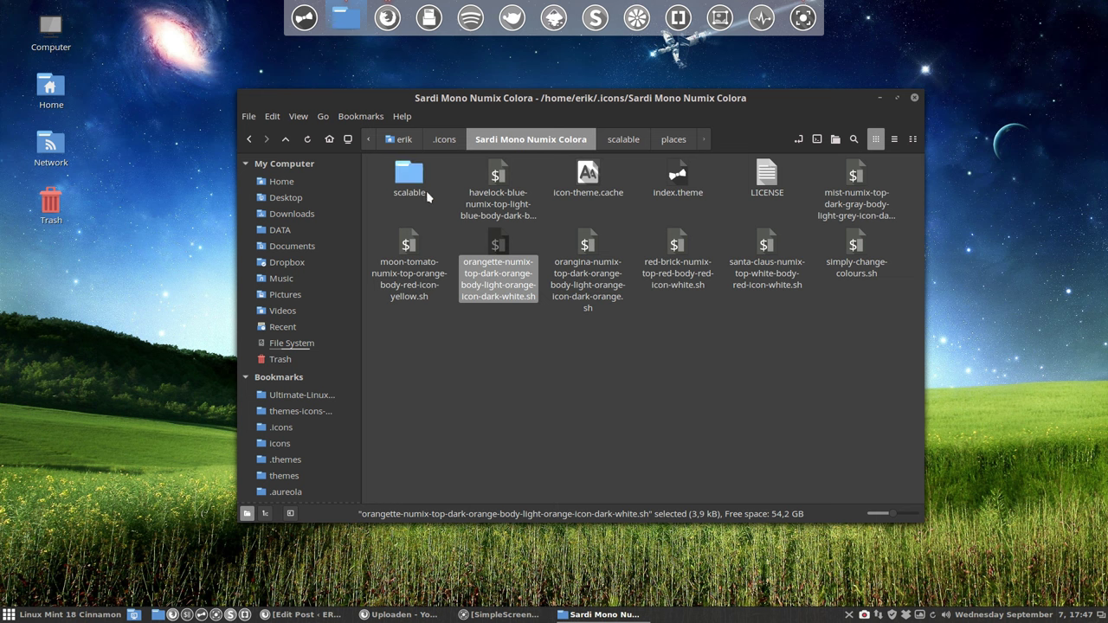
{"action": "left_click", "coordinate": [408, 144]}
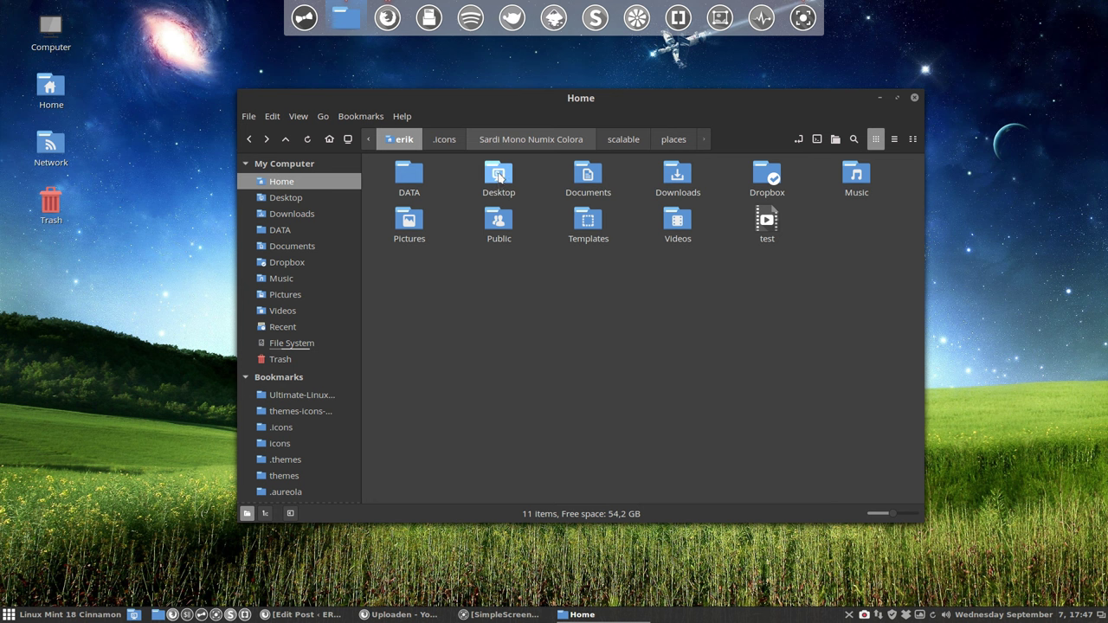
- Open .icons > Sardi Mono Numix Colora and inspect its .sh colour scripts, ending on simply-change-colours.sh
{"action": "left_click", "coordinate": [299, 428]}
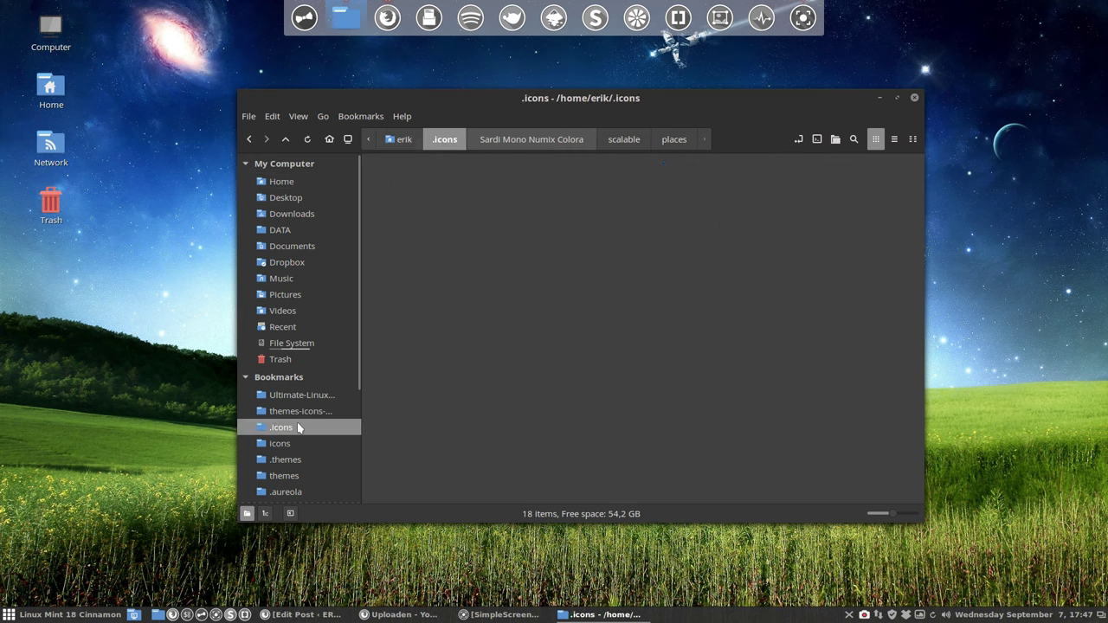
{"action": "double_click", "coordinate": [677, 277]}
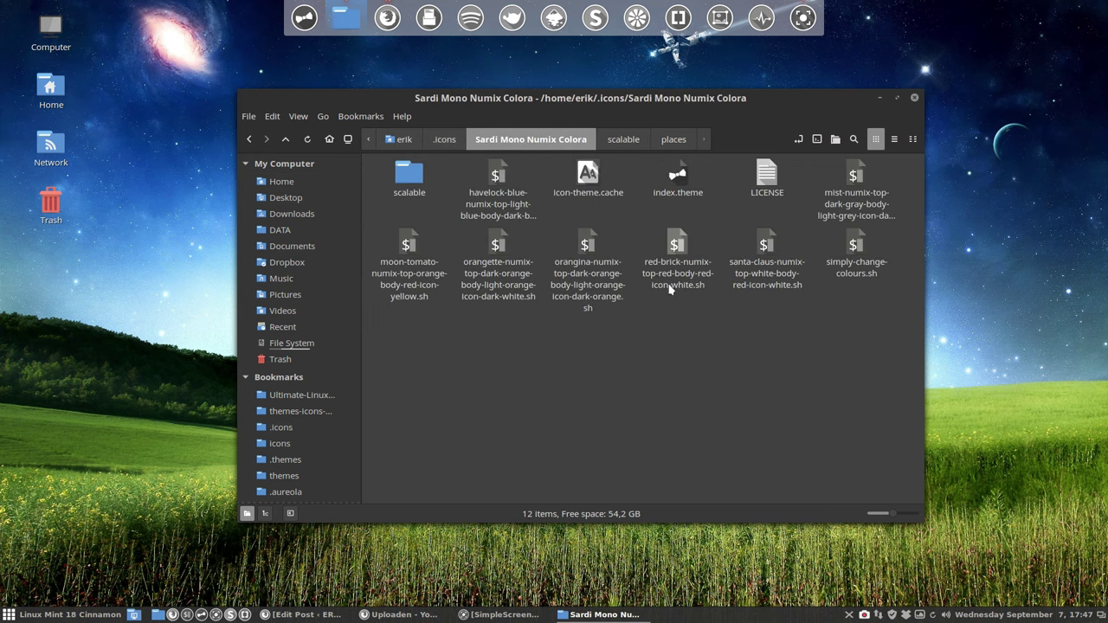
{"action": "left_click_drag", "start_coordinate": [393, 324], "coordinate": [917, 242]}
{"action": "left_click", "coordinate": [664, 391]}
{"action": "left_click_drag", "start_coordinate": [390, 323], "coordinate": [750, 303]}
{"action": "left_click", "coordinate": [845, 382]}
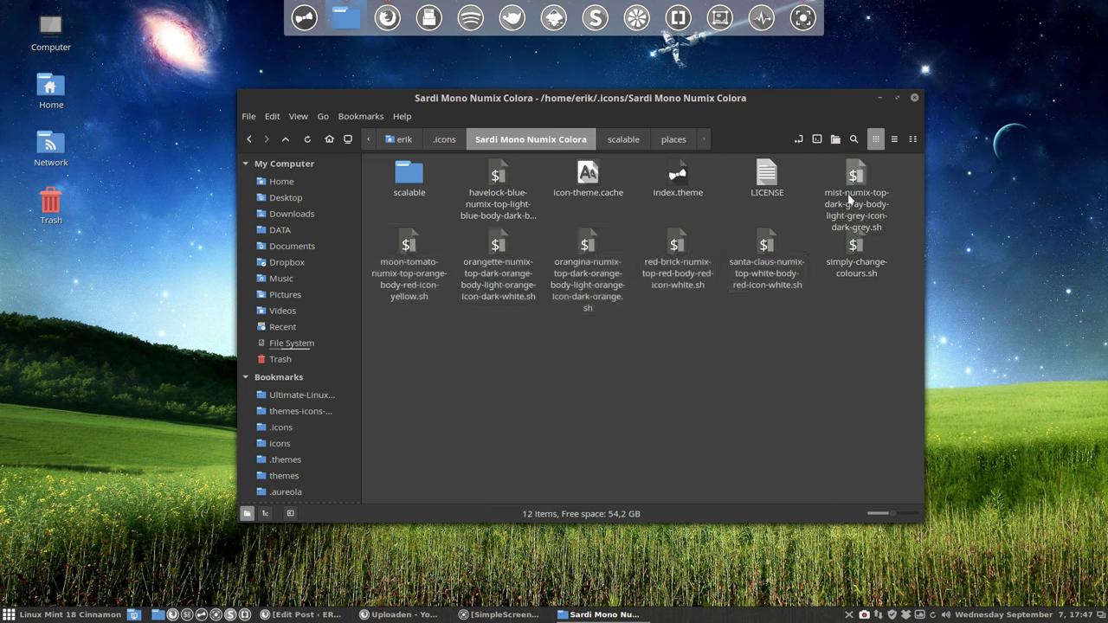
{"action": "left_click", "coordinate": [854, 185]}
{"action": "left_click", "coordinate": [505, 179]}
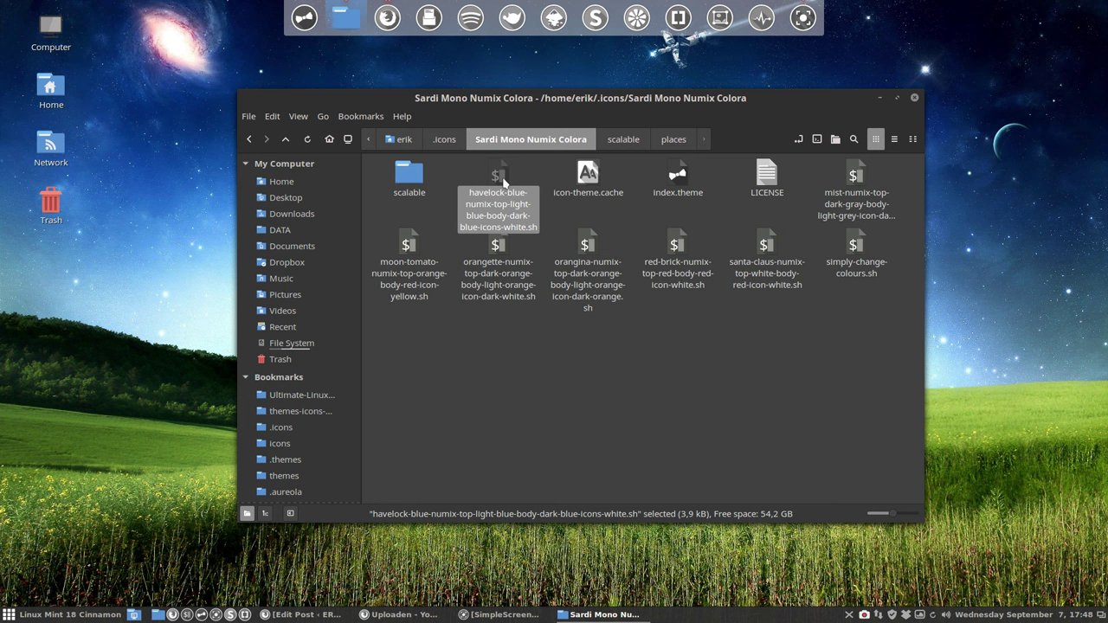
{"action": "left_click", "coordinate": [605, 349]}
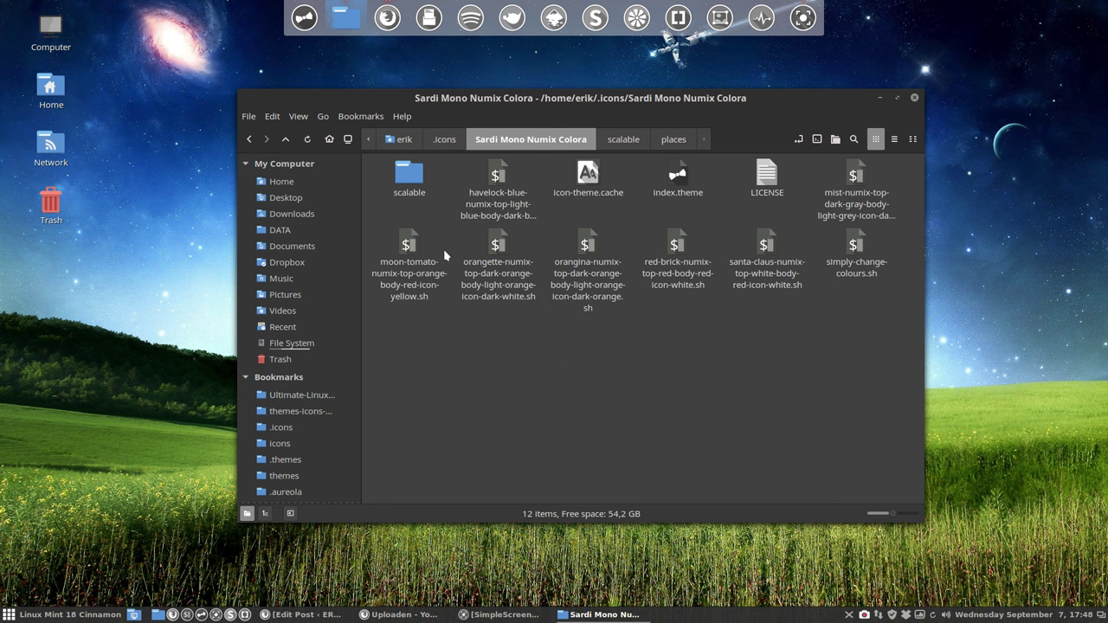
{"action": "left_click", "coordinate": [849, 251]}
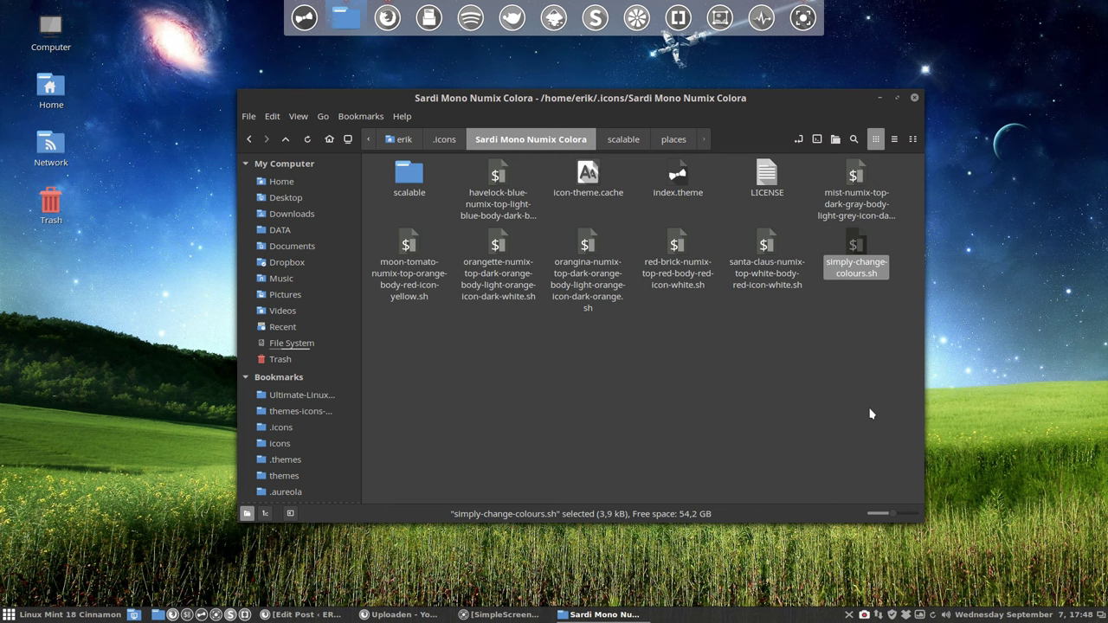
- Duplicate simply-change-colours.sh and rename the copy to creation.sh
{"action": "key", "text": "ctrl+c"}
{"action": "key", "text": "ctrl+v"}
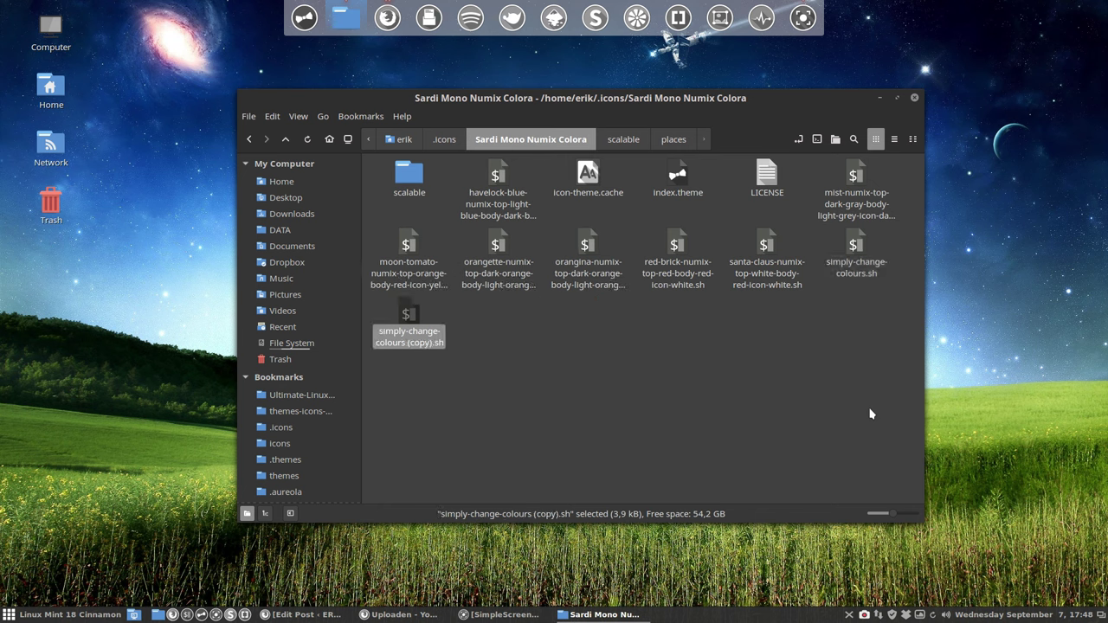
{"action": "key", "text": "F2"}
{"action": "type", "text": "v.sh"}
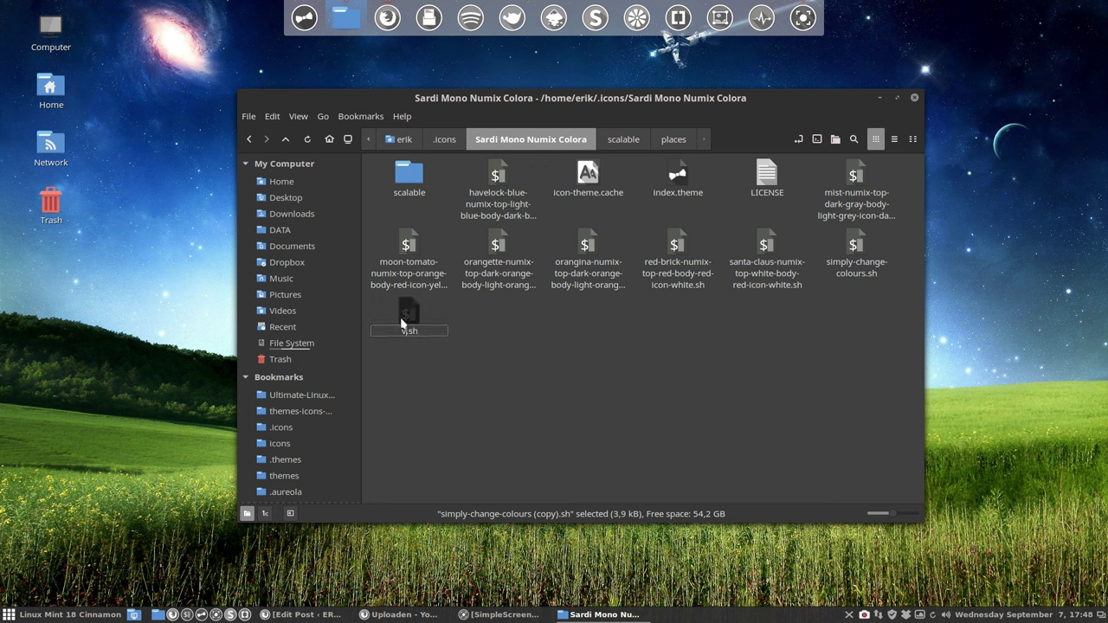
{"action": "type", "text": "reation"}
{"action": "key", "text": "Return"}
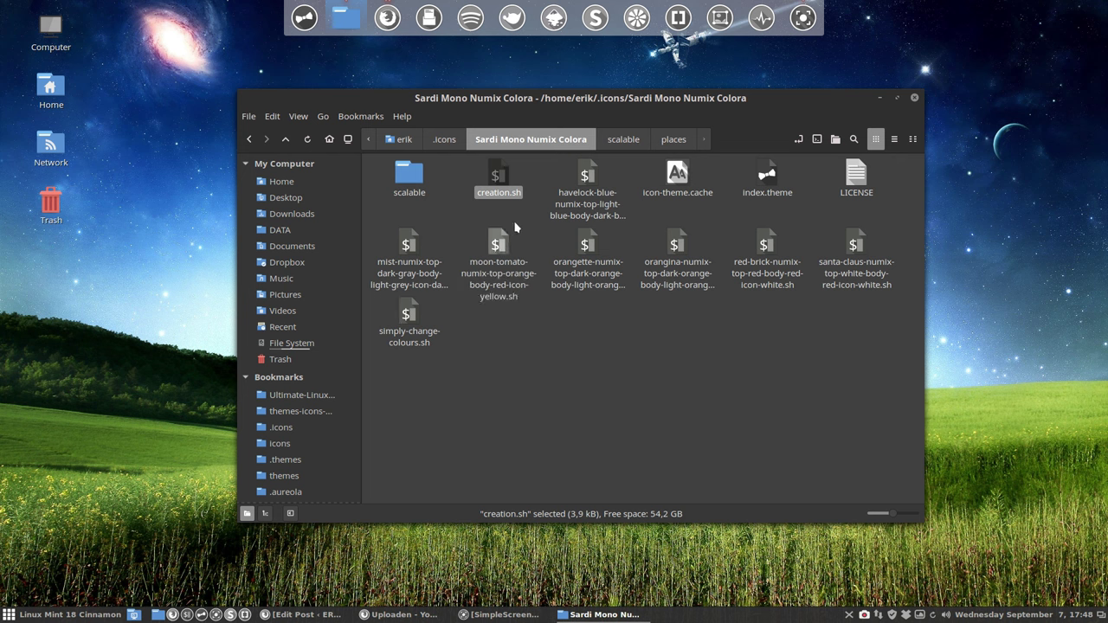
{"action": "left_click", "coordinate": [530, 178]}
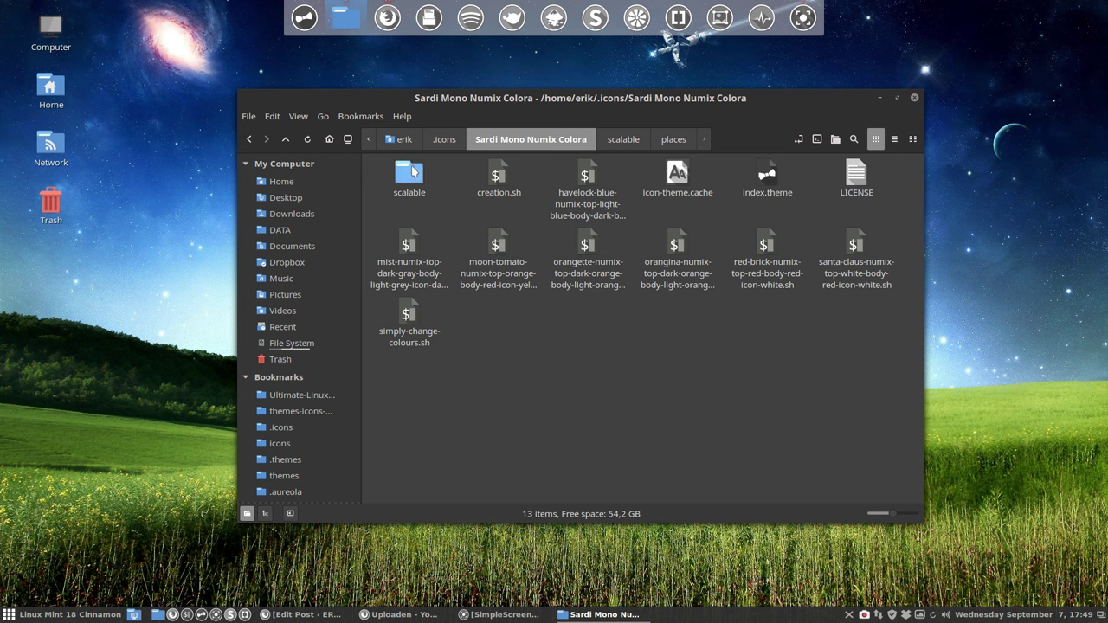
{"action": "left_click", "coordinate": [413, 172]}
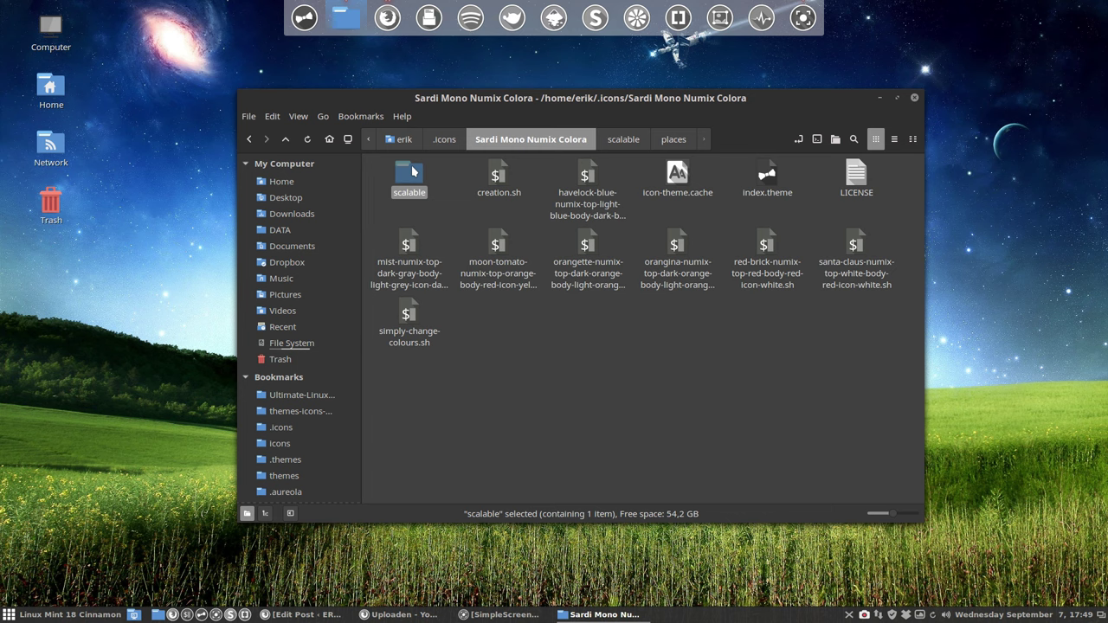
- Copy-paste the scalable folder to create scalable (copy), then open the original scalable folder
{"action": "key", "text": "ctrl+c"}
{"action": "key", "text": "ctrl+v"}
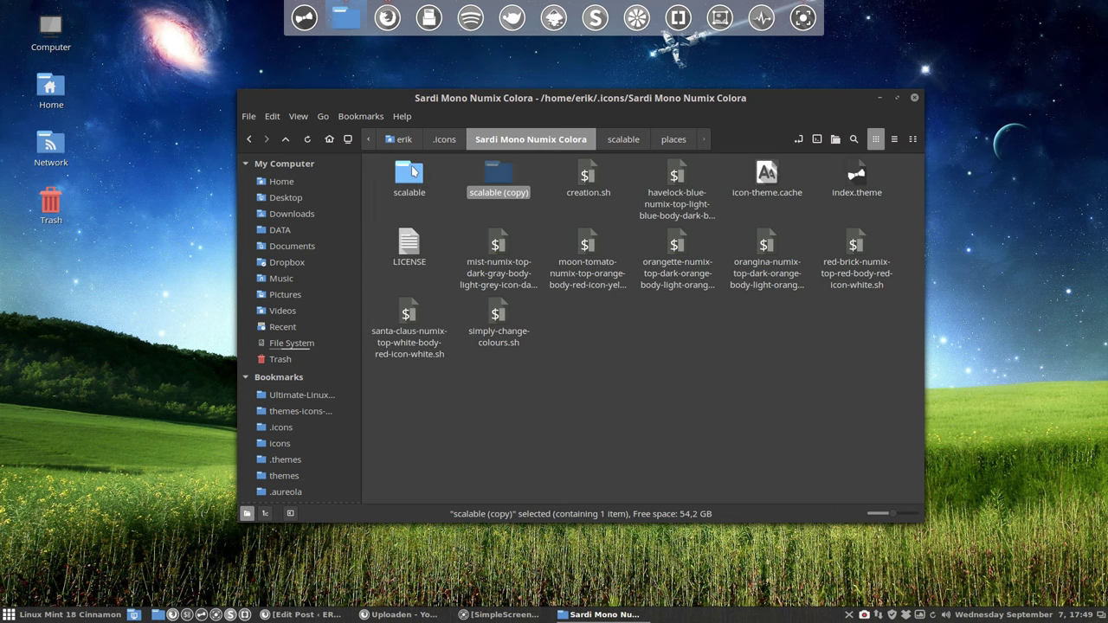
{"action": "left_click", "coordinate": [526, 183]}
{"action": "left_click", "coordinate": [499, 179]}
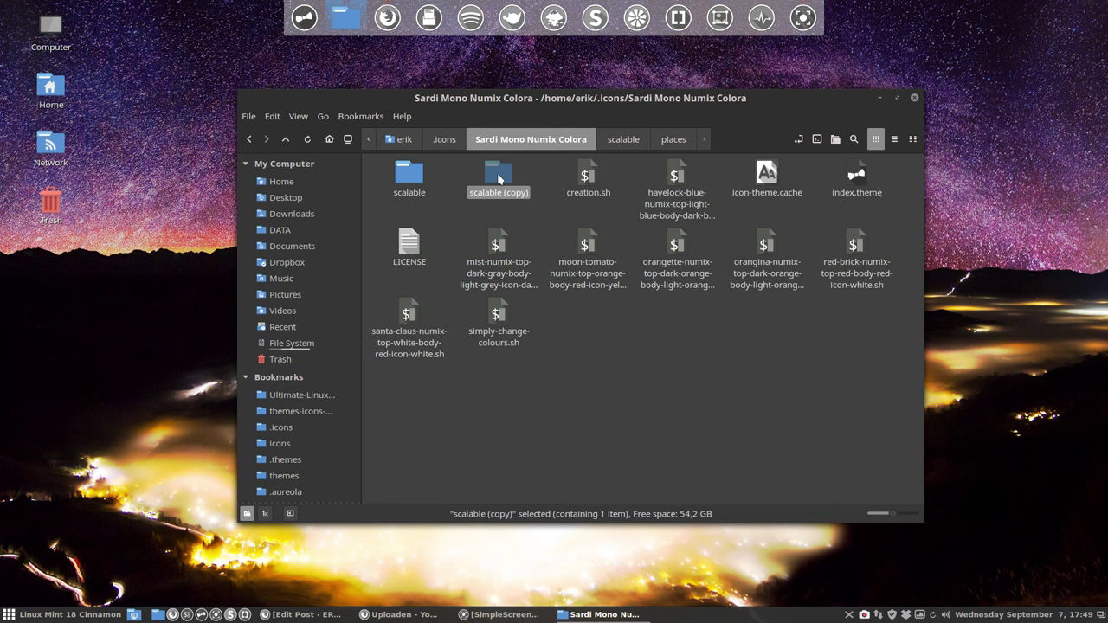
{"action": "left_click", "coordinate": [640, 364]}
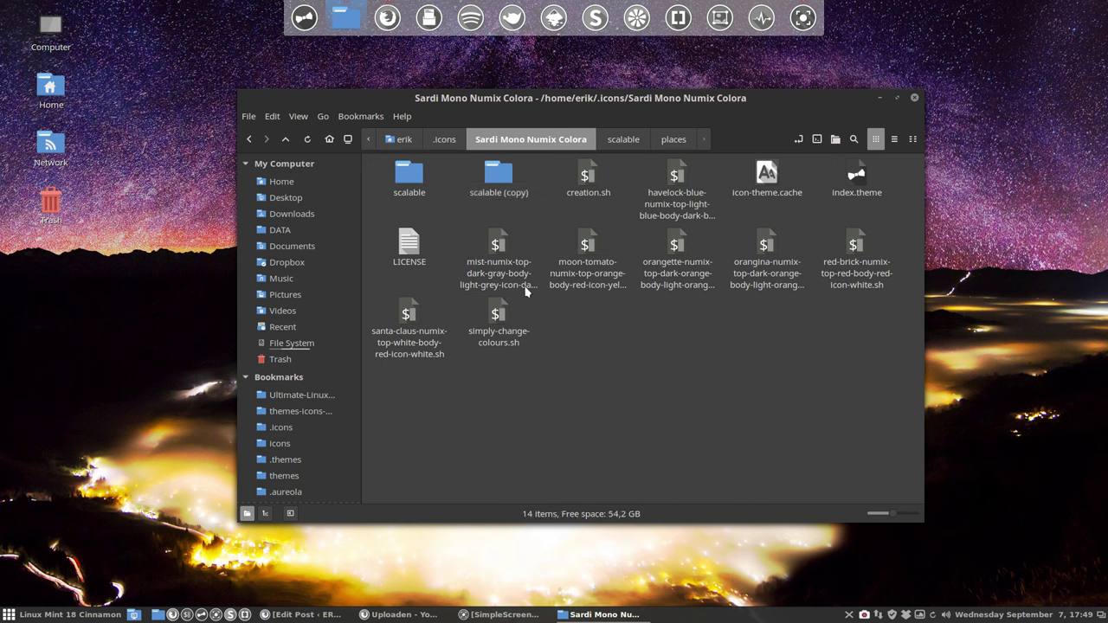
{"action": "double_click", "coordinate": [406, 174]}
- Open the places folder and scroll through its SVG folder icons
{"action": "double_click", "coordinate": [404, 173]}
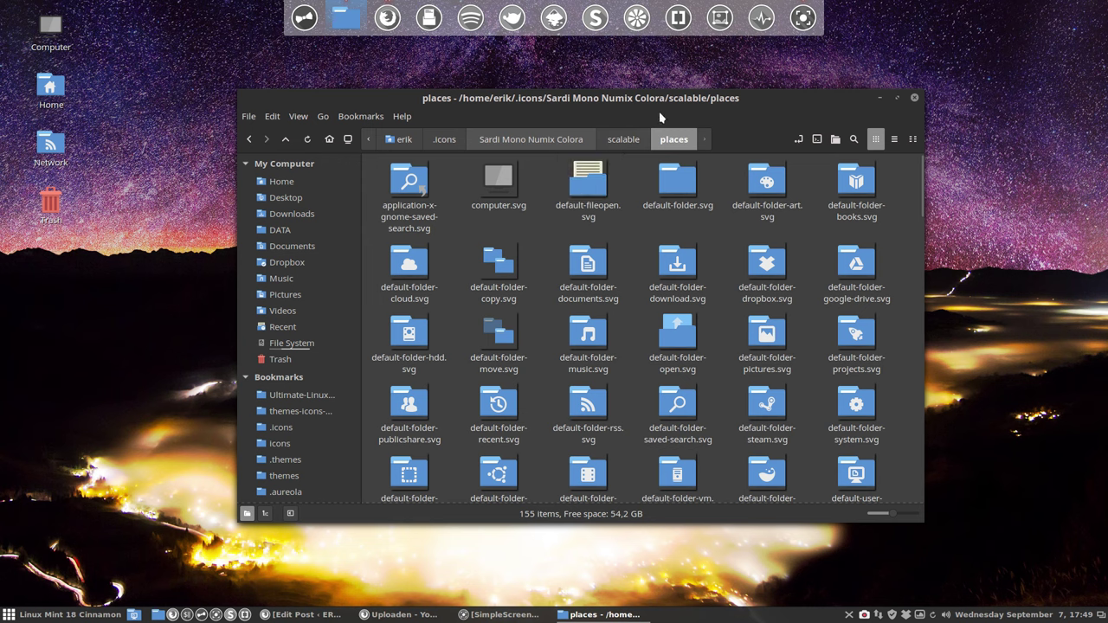
{"action": "scroll", "coordinate": [637, 368], "scroll_direction": "down", "scroll_amount": 2}
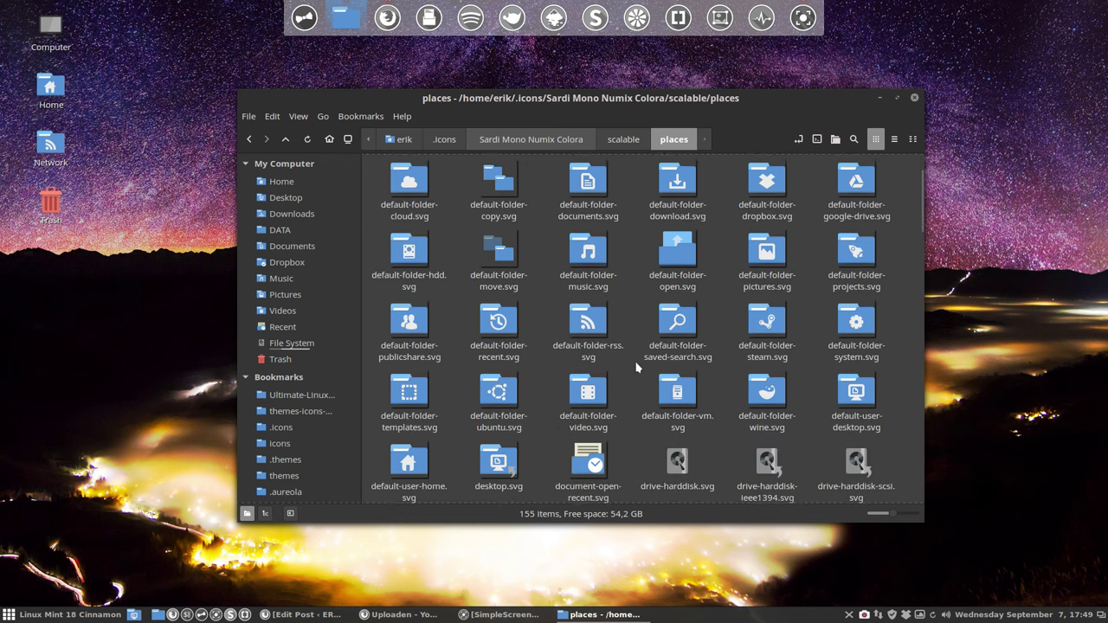
{"action": "scroll", "coordinate": [636, 367], "scroll_direction": "up", "scroll_amount": 2}
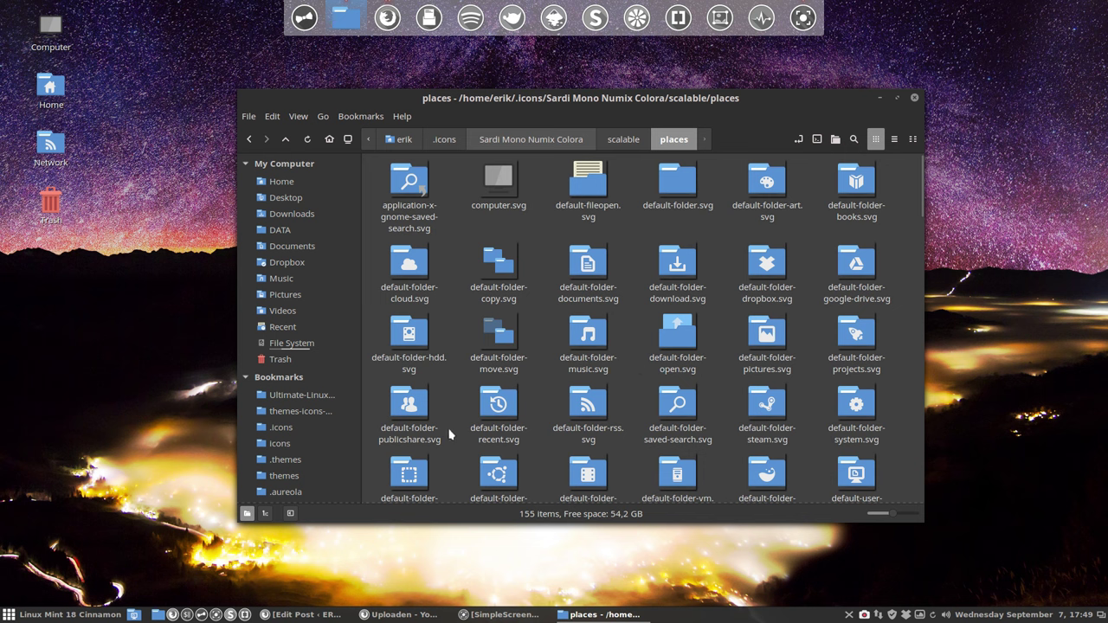
{"action": "scroll", "coordinate": [448, 433], "scroll_direction": "down", "scroll_amount": 4}
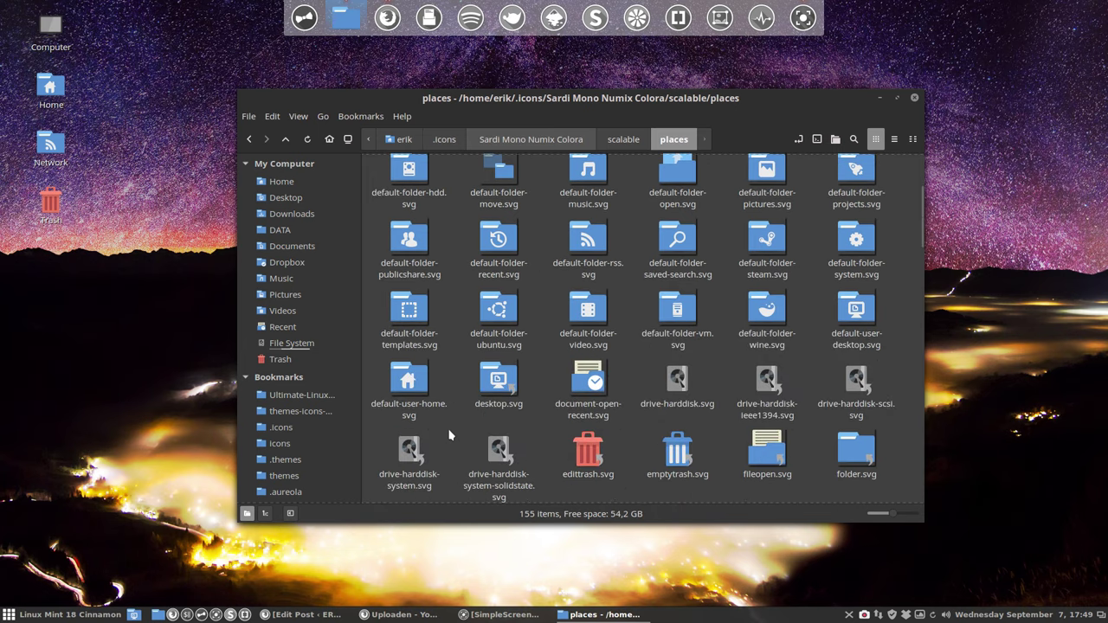
{"action": "scroll", "coordinate": [450, 435], "scroll_direction": "down", "scroll_amount": 3}
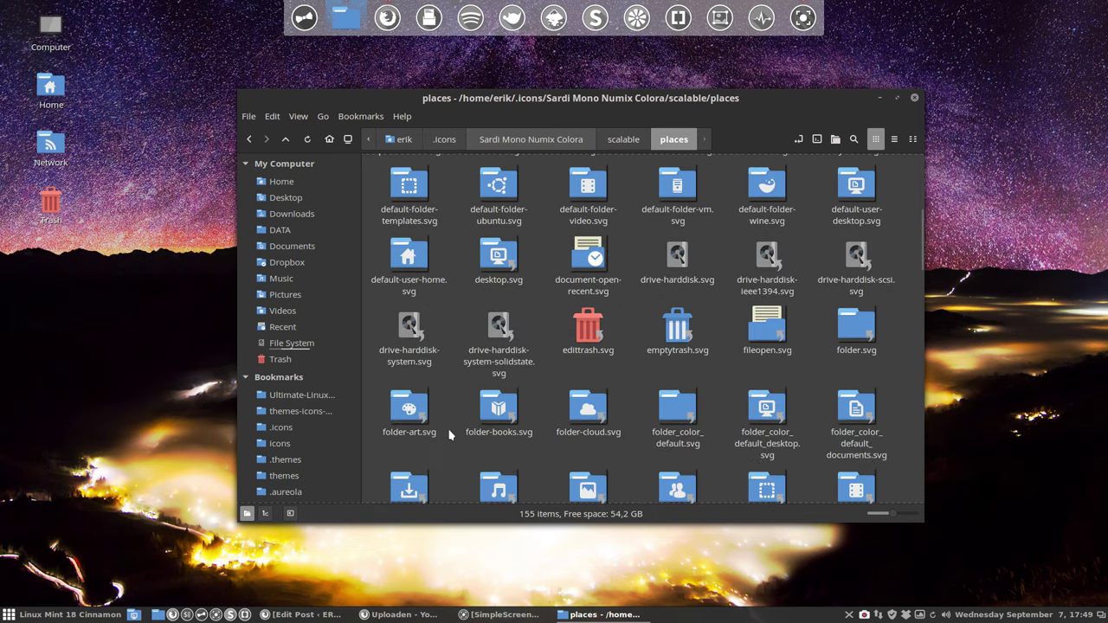
{"action": "scroll", "coordinate": [449, 434], "scroll_direction": "down", "scroll_amount": 2}
{"action": "scroll", "coordinate": [449, 435], "scroll_direction": "up", "scroll_amount": 7}
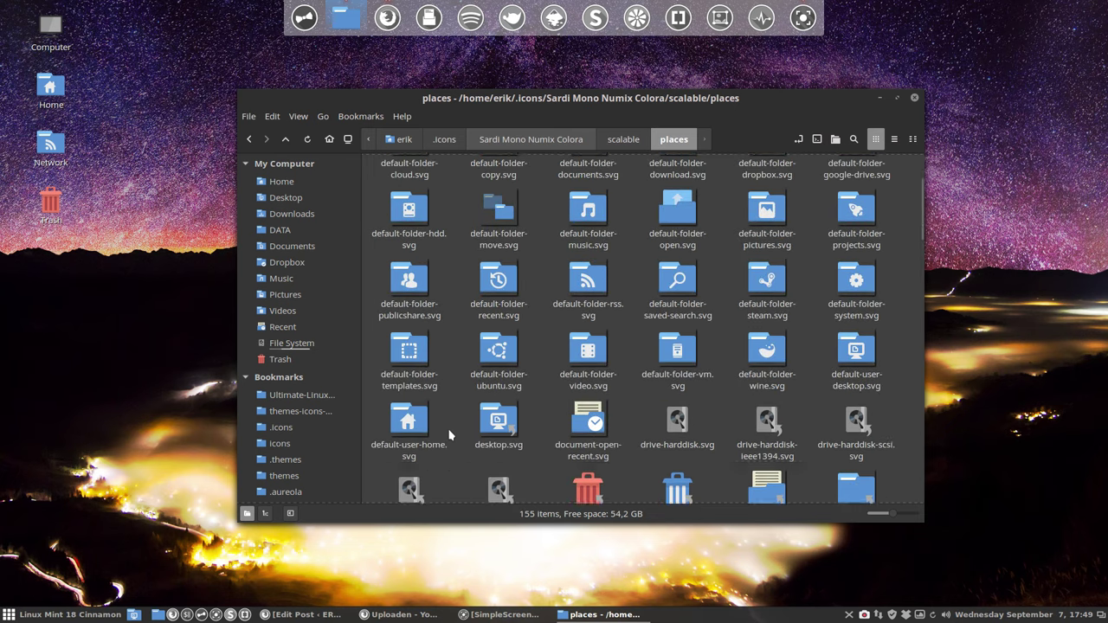
{"action": "scroll", "coordinate": [449, 434], "scroll_direction": "up", "scroll_amount": 1}
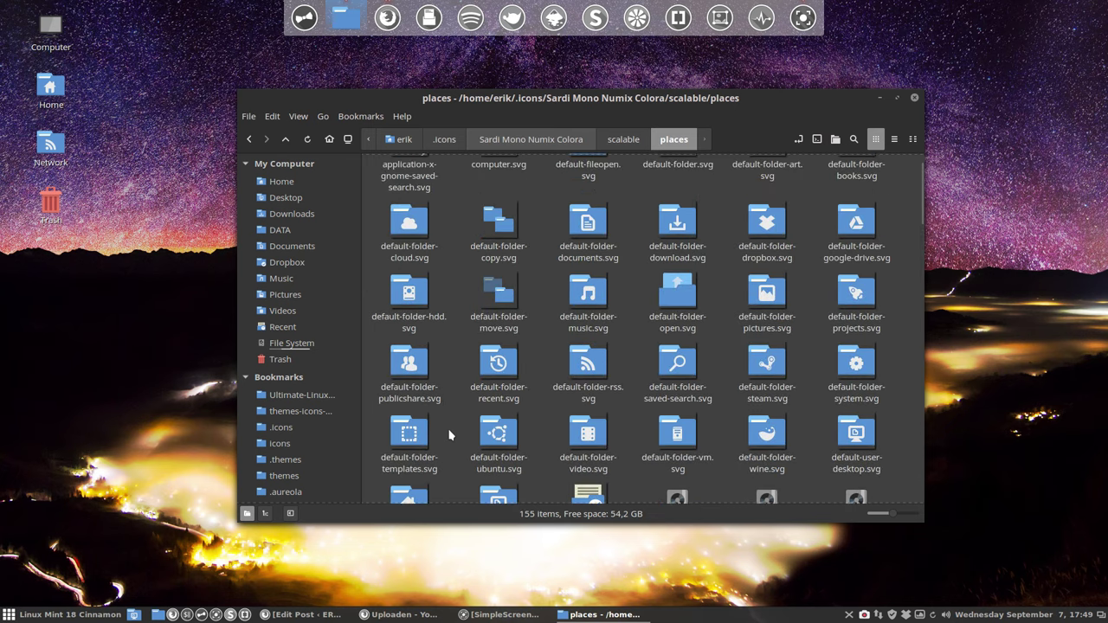
{"action": "scroll", "coordinate": [449, 435], "scroll_direction": "up", "scroll_amount": 1}
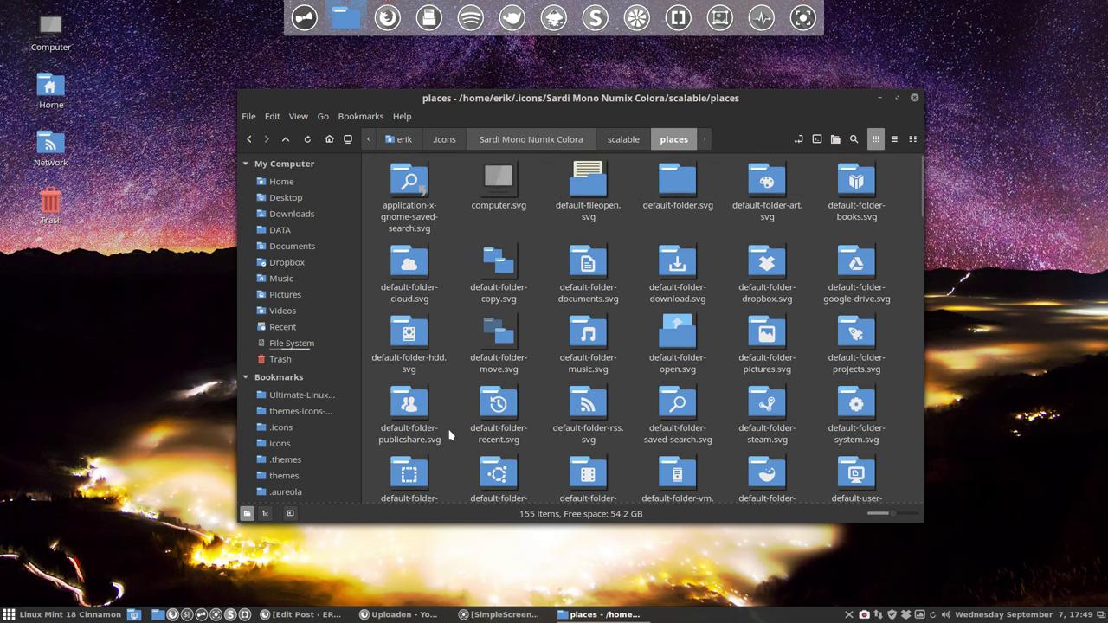
- Open default-folder-art.svg in Inkscape for editing
{"action": "left_click", "coordinate": [771, 185]}
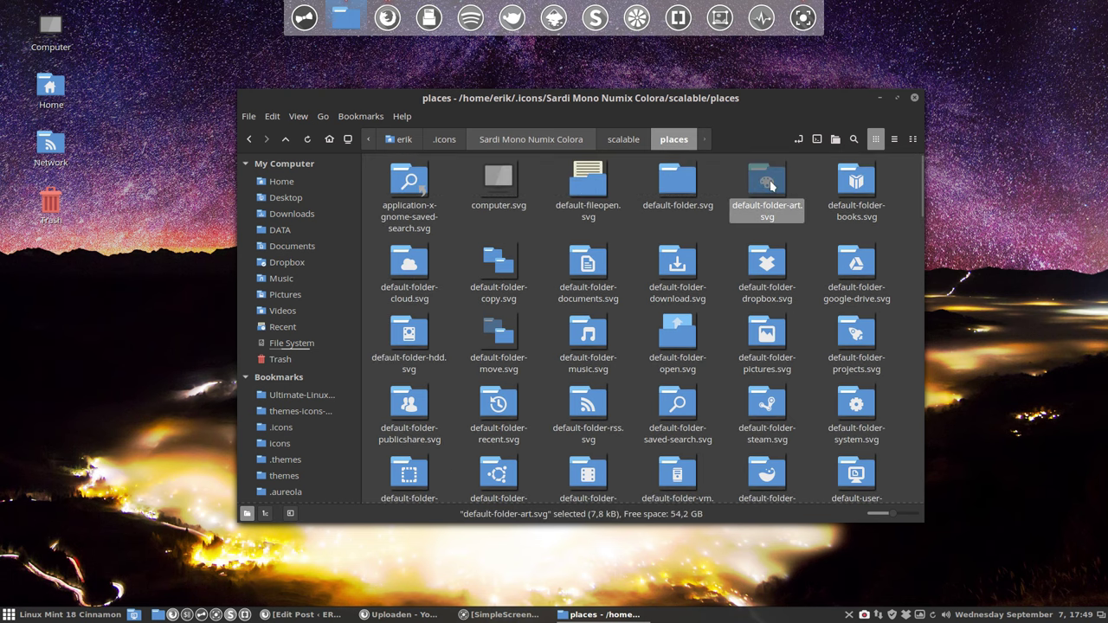
{"action": "left_click", "coordinate": [588, 333]}
{"action": "left_click", "coordinate": [761, 185]}
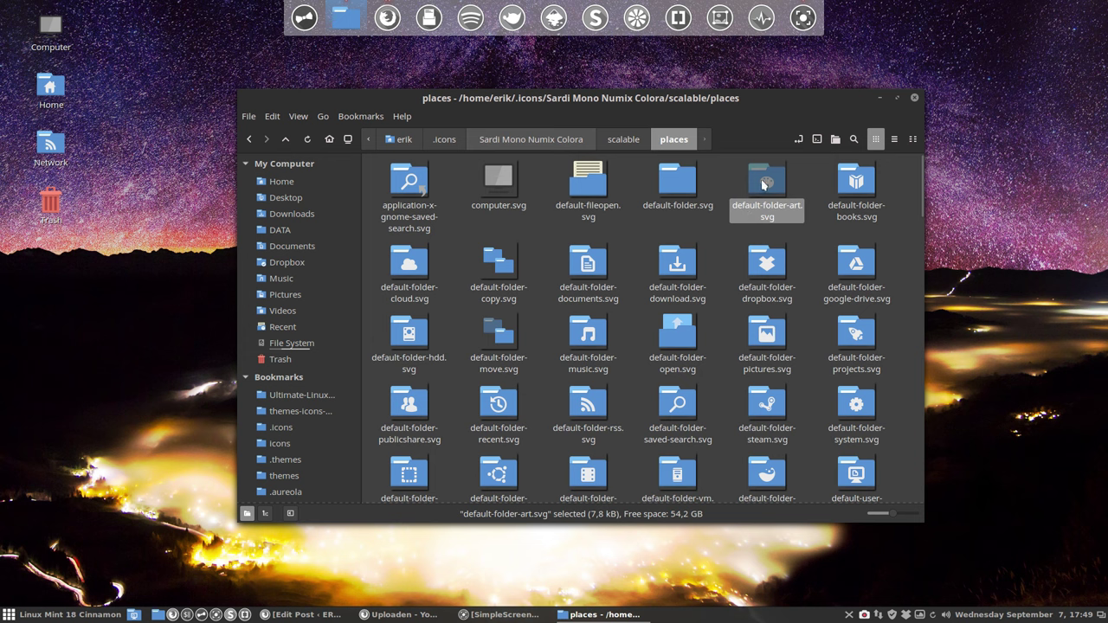
{"action": "double_click", "coordinate": [763, 184]}
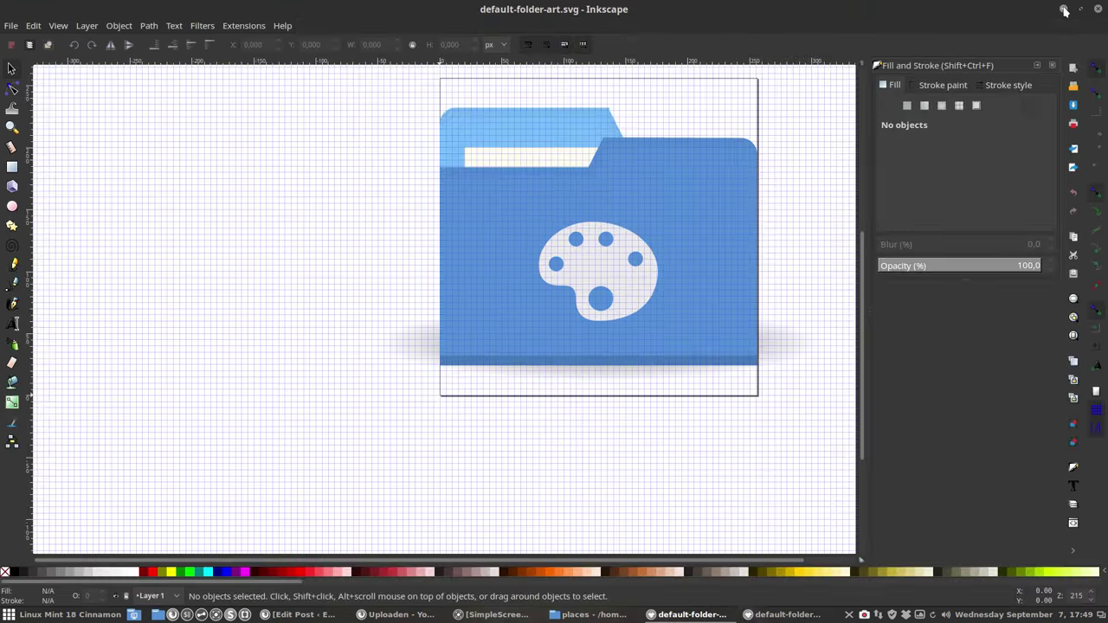
- Keep one minimized Inkscape copy of default-folder-art.svg and check its Open With choices
{"action": "left_click", "coordinate": [1064, 9]}
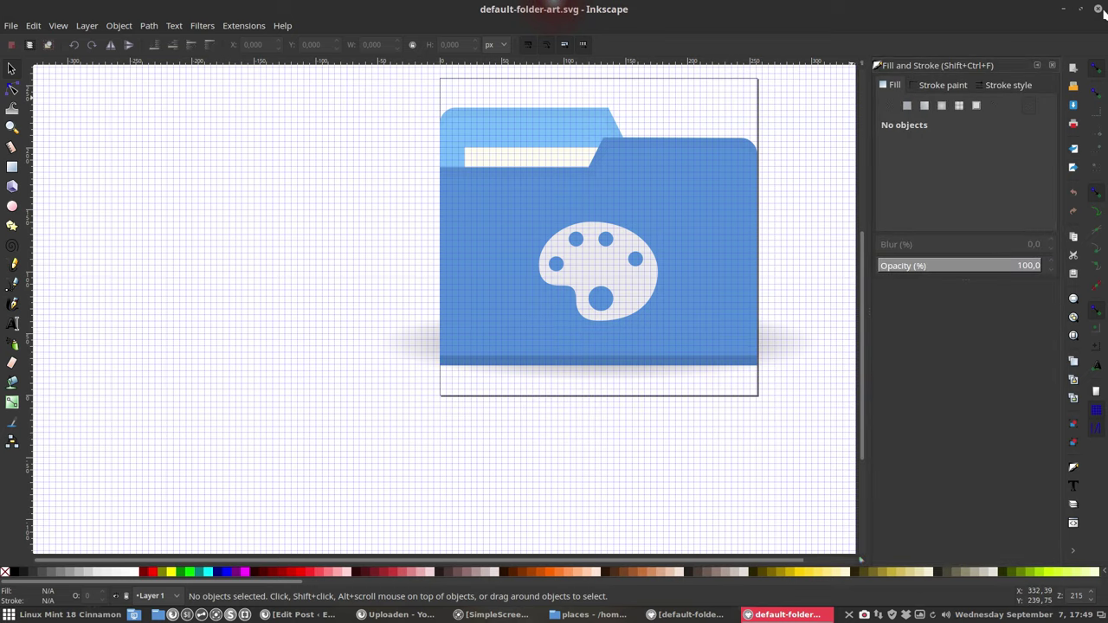
{"action": "left_click", "coordinate": [1098, 10]}
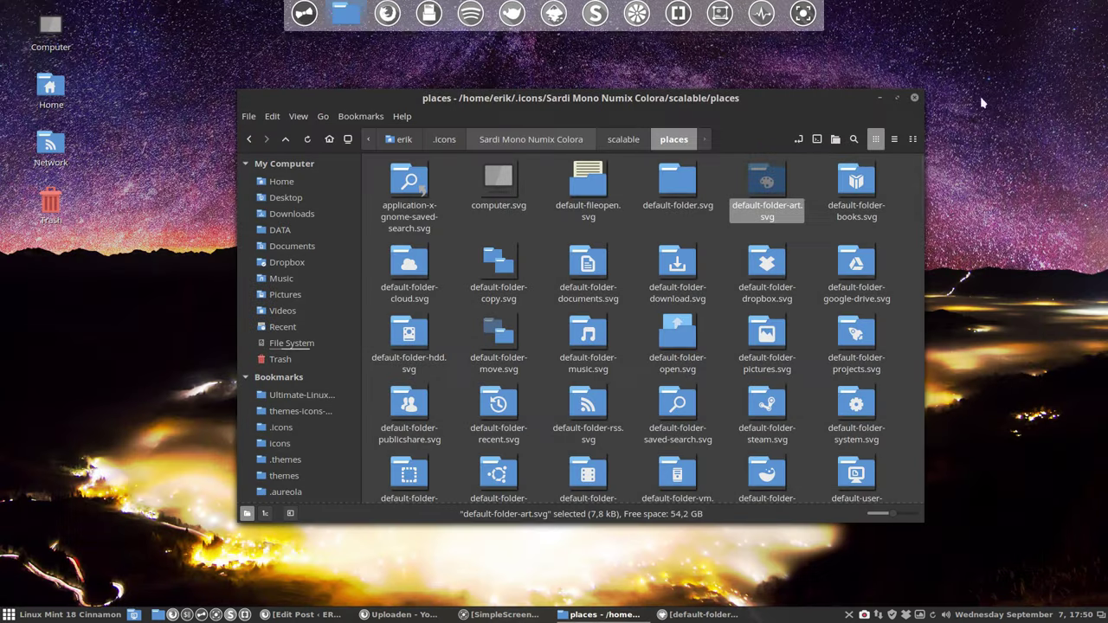
{"action": "right_click", "coordinate": [767, 183]}
{"action": "mouse_move", "coordinate": [823, 214]}
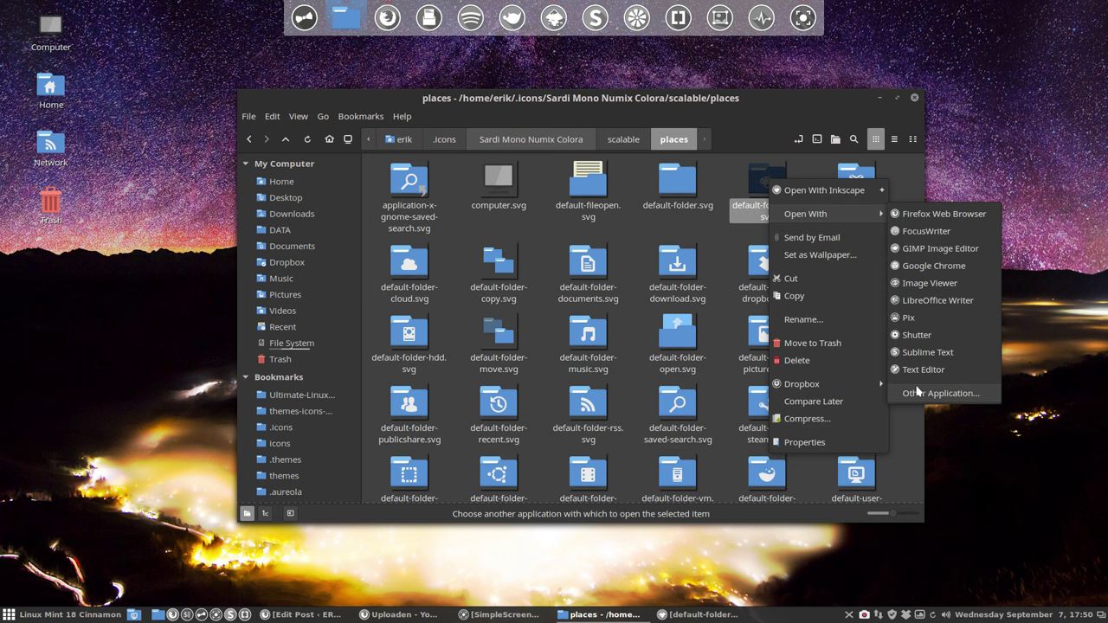
{"action": "left_click", "coordinate": [912, 447]}
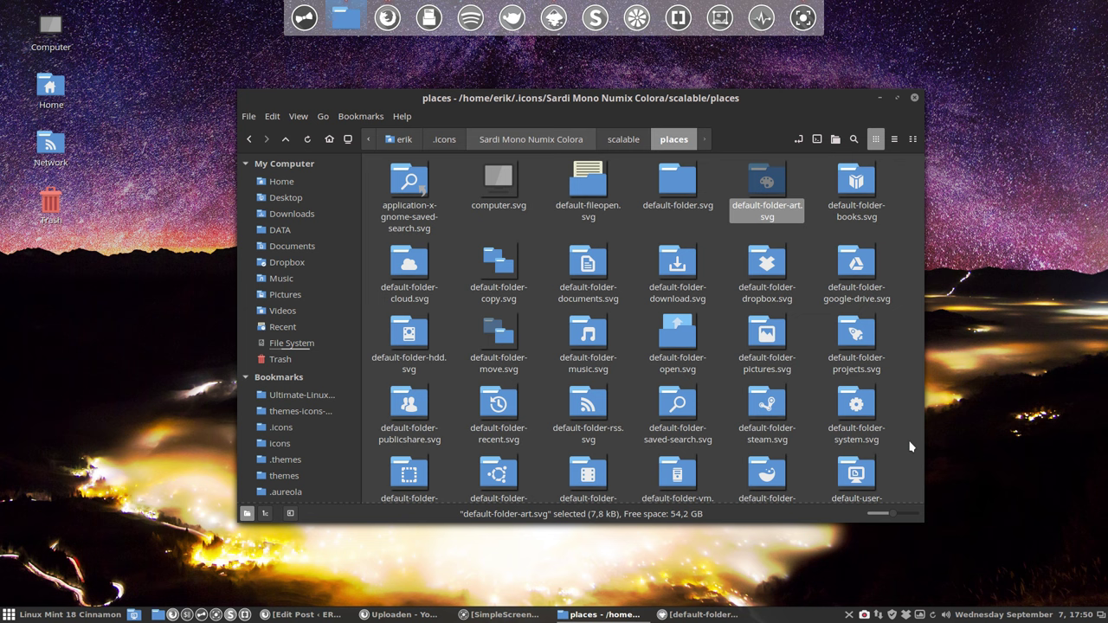
{"action": "left_click", "coordinate": [804, 233]}
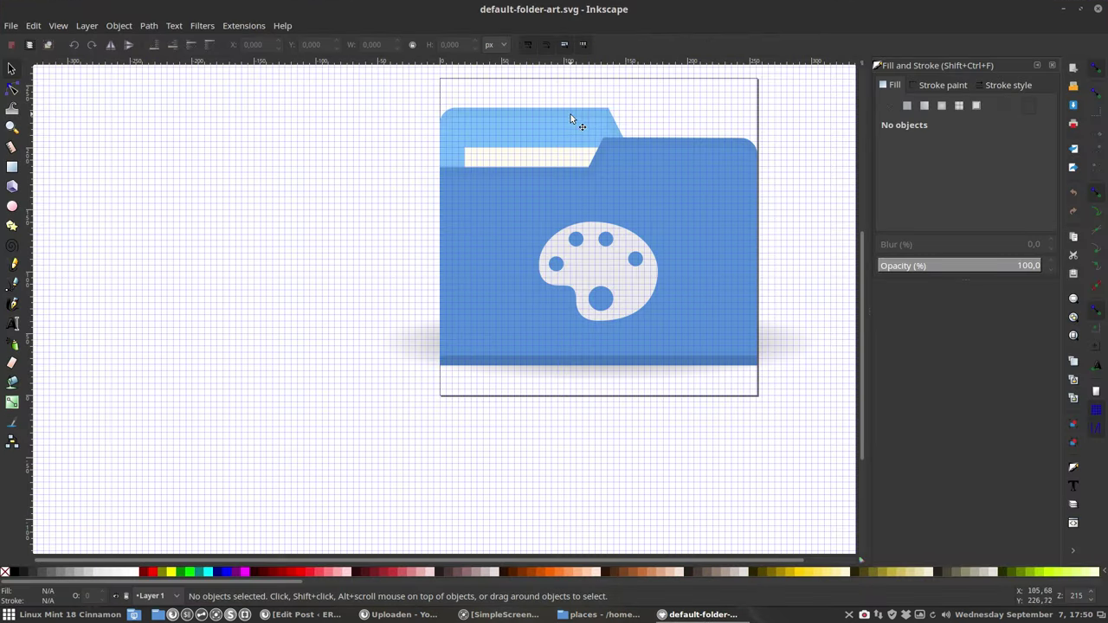
- Read the fill colours of the folder's tabs, body, palette and paper strip, then snap Inkscape to the right half
{"action": "left_click", "coordinate": [569, 123]}
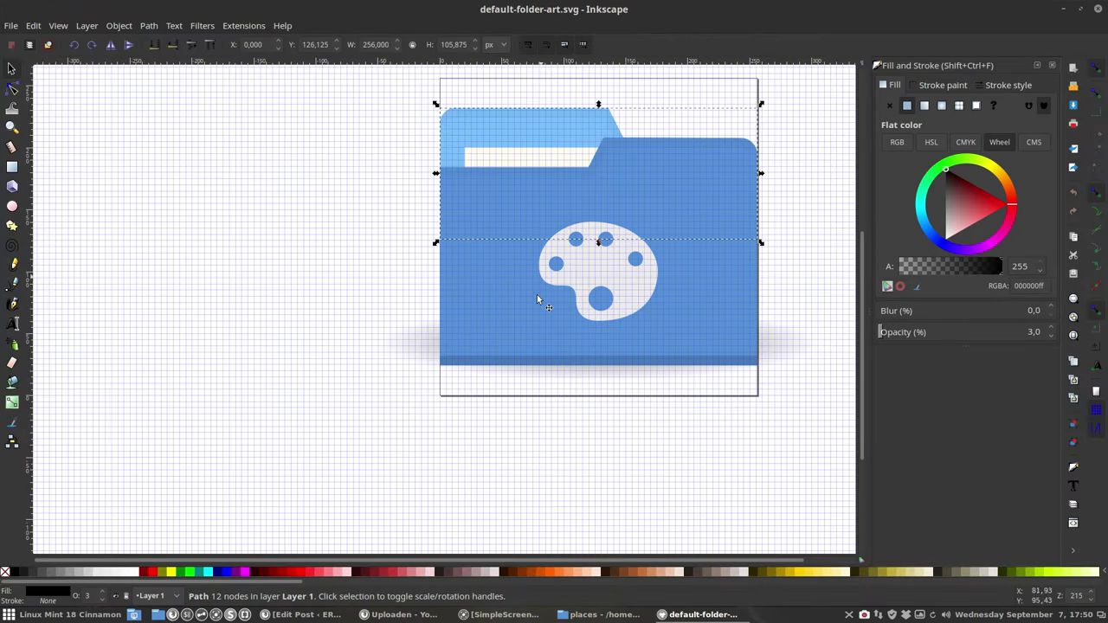
{"action": "left_click", "coordinate": [522, 317]}
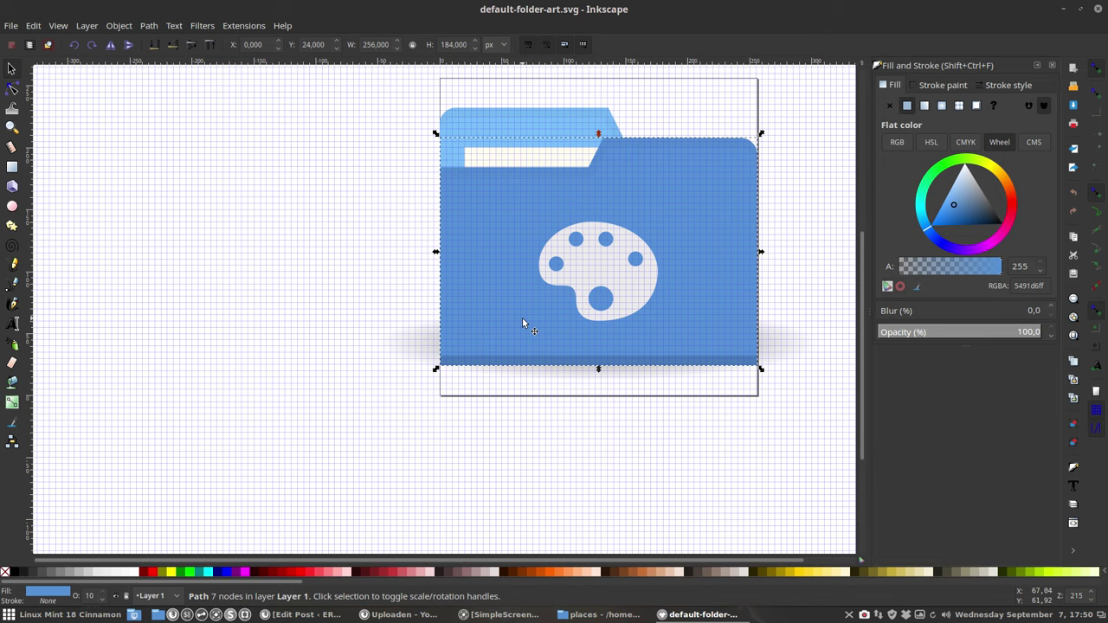
{"action": "left_click", "coordinate": [580, 288]}
{"action": "left_click", "coordinate": [540, 162]}
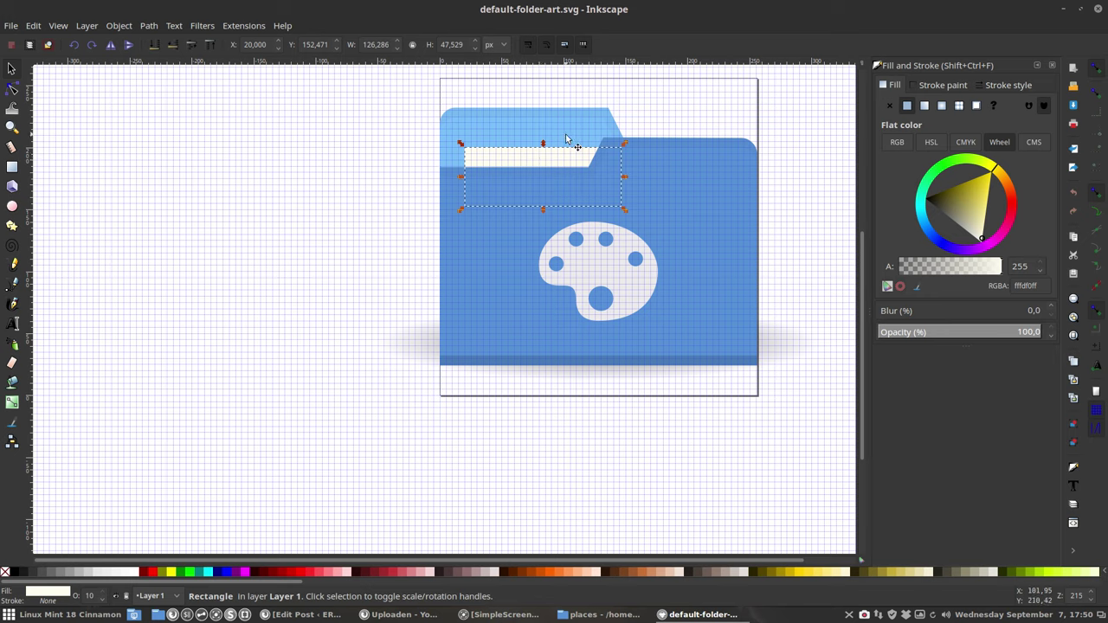
{"action": "left_click", "coordinate": [388, 183]}
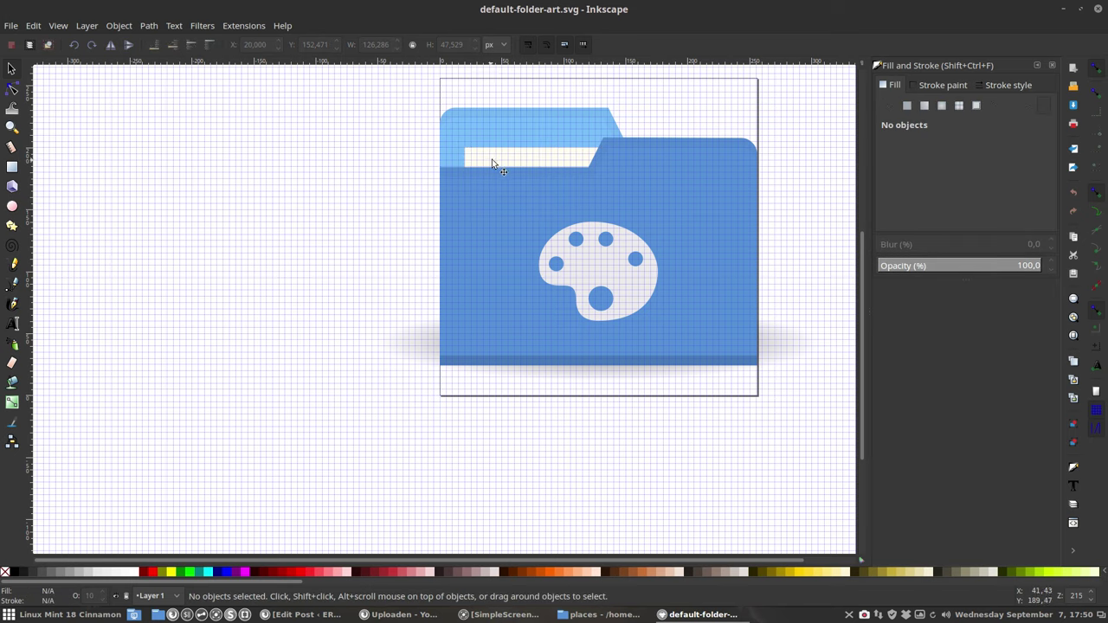
{"action": "left_click", "coordinate": [496, 158]}
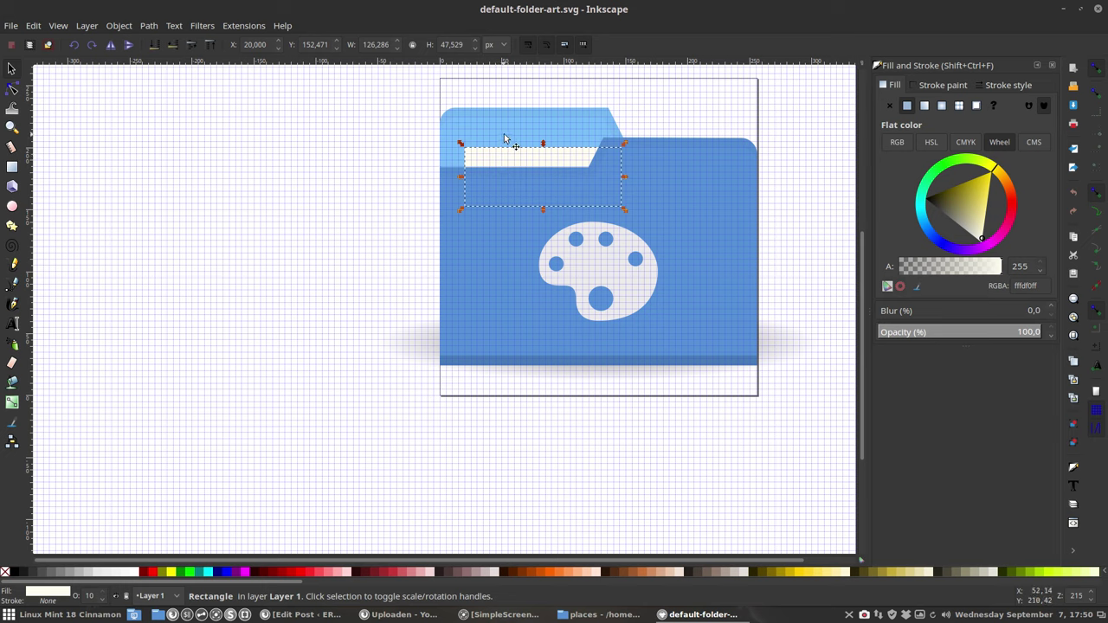
{"action": "left_click", "coordinate": [508, 135]}
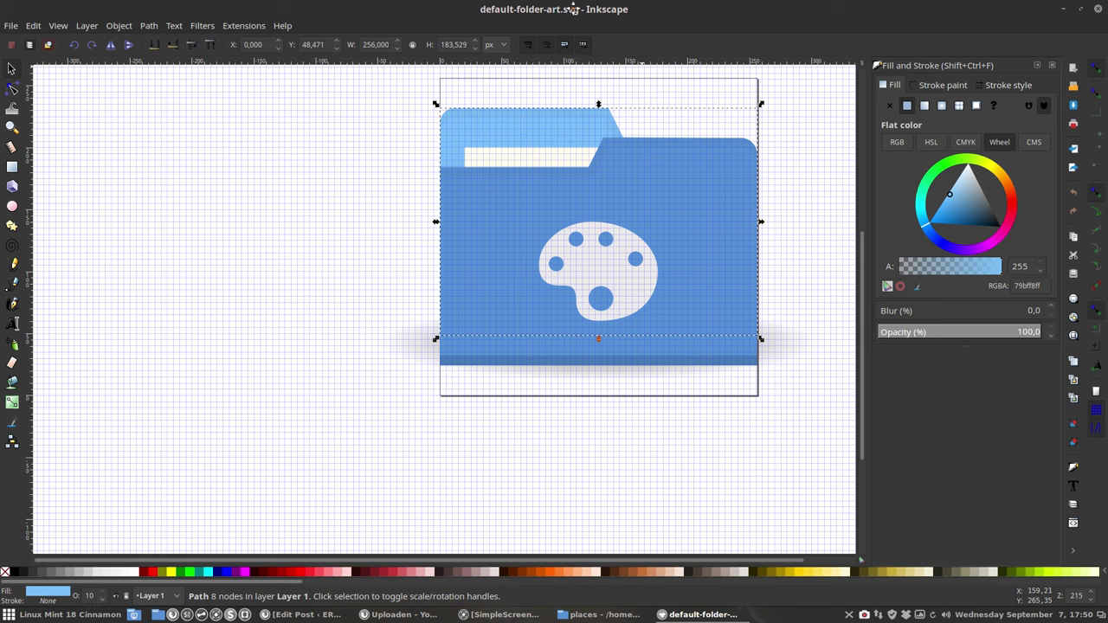
{"action": "left_click_drag", "start_coordinate": [574, 15], "coordinate": [1107, 199]}
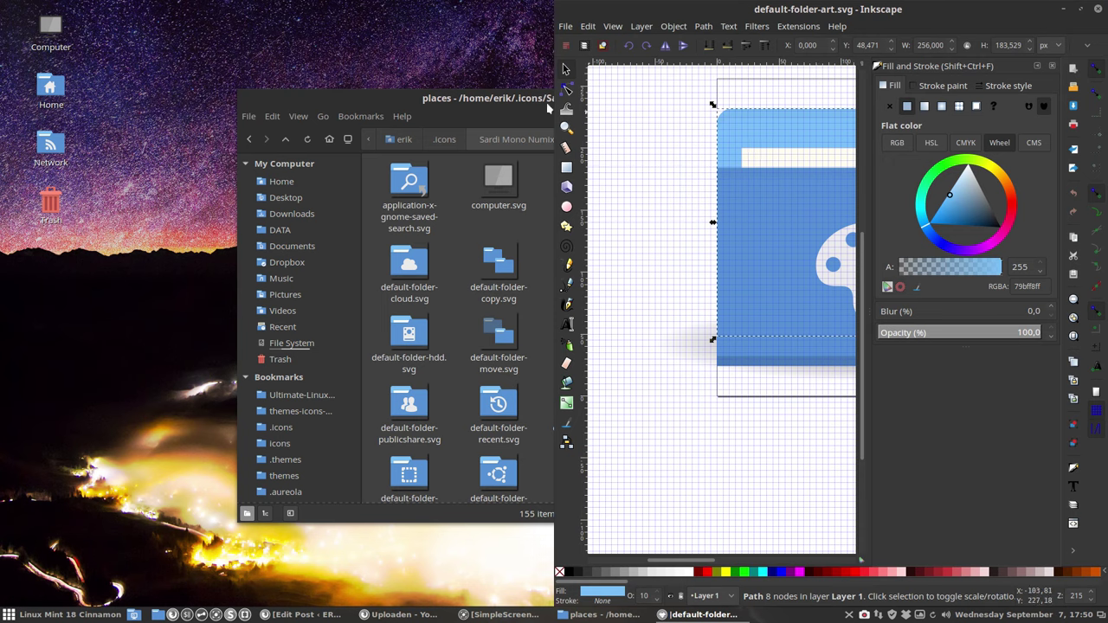
{"action": "left_click", "coordinate": [507, 99]}
- Go to .icons › Sardi Mono Numix Colora and display creation.sh instead of running it
{"action": "left_click", "coordinate": [459, 142]}
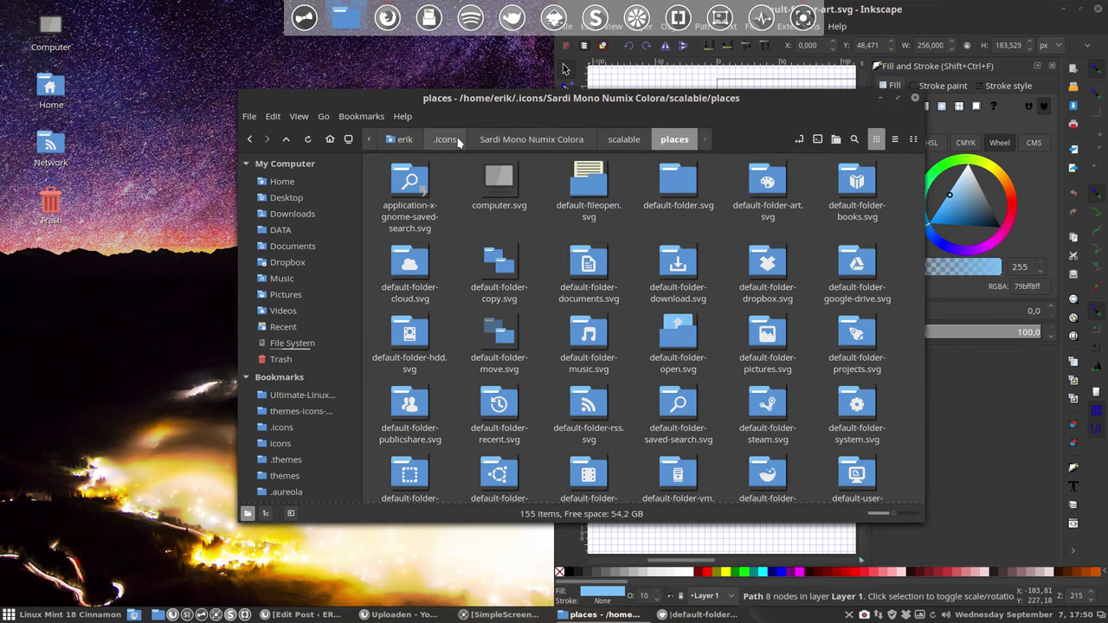
{"action": "left_click", "coordinate": [491, 141]}
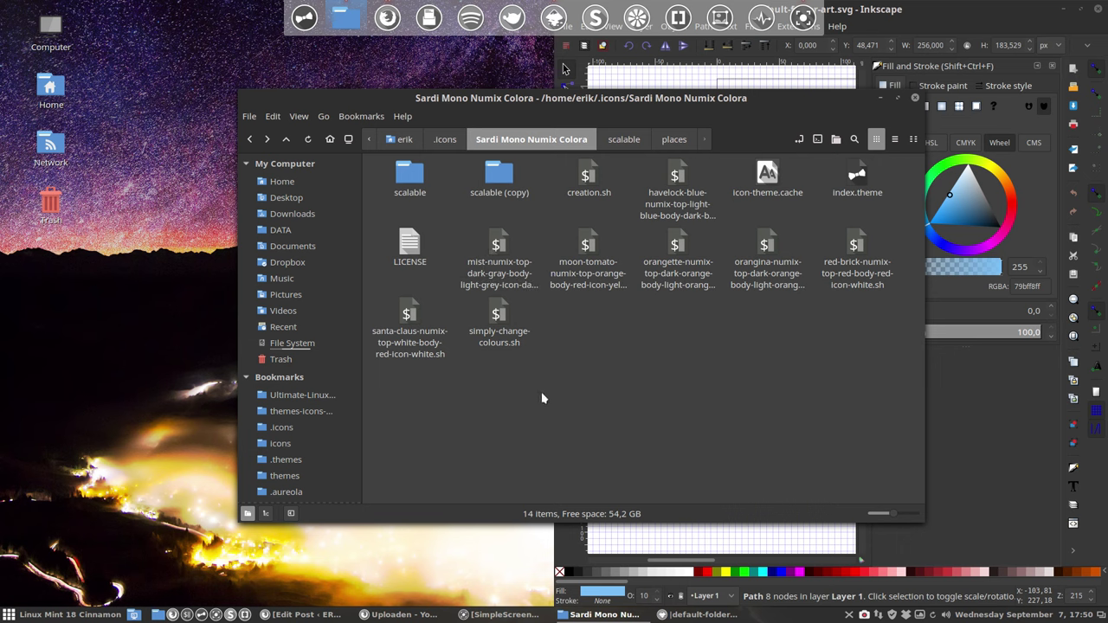
{"action": "left_click", "coordinate": [589, 178]}
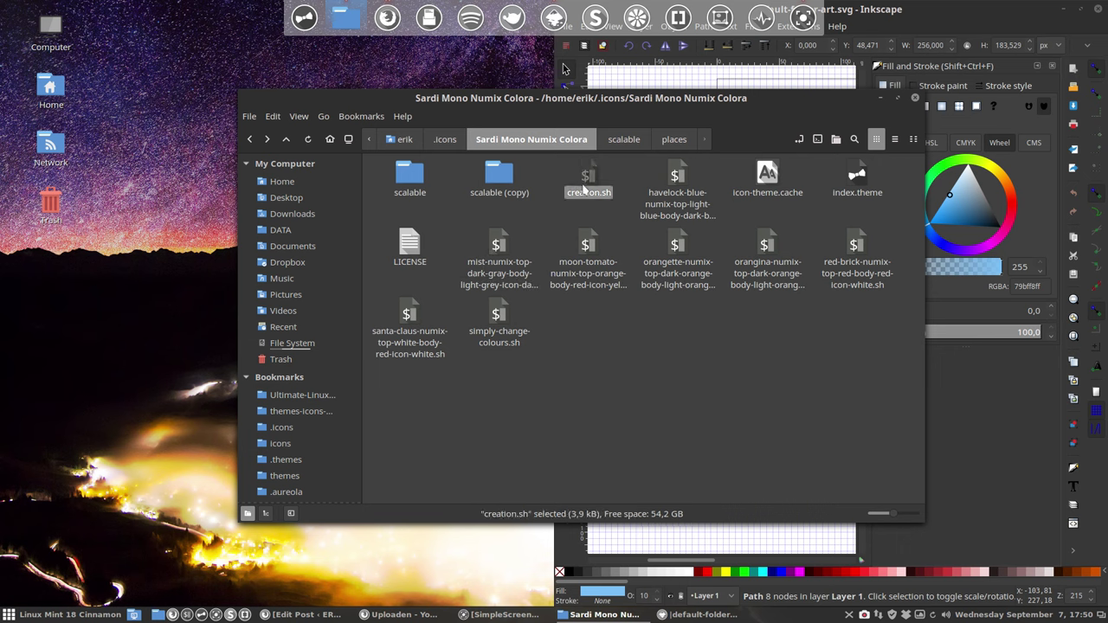
{"action": "double_click", "coordinate": [588, 177]}
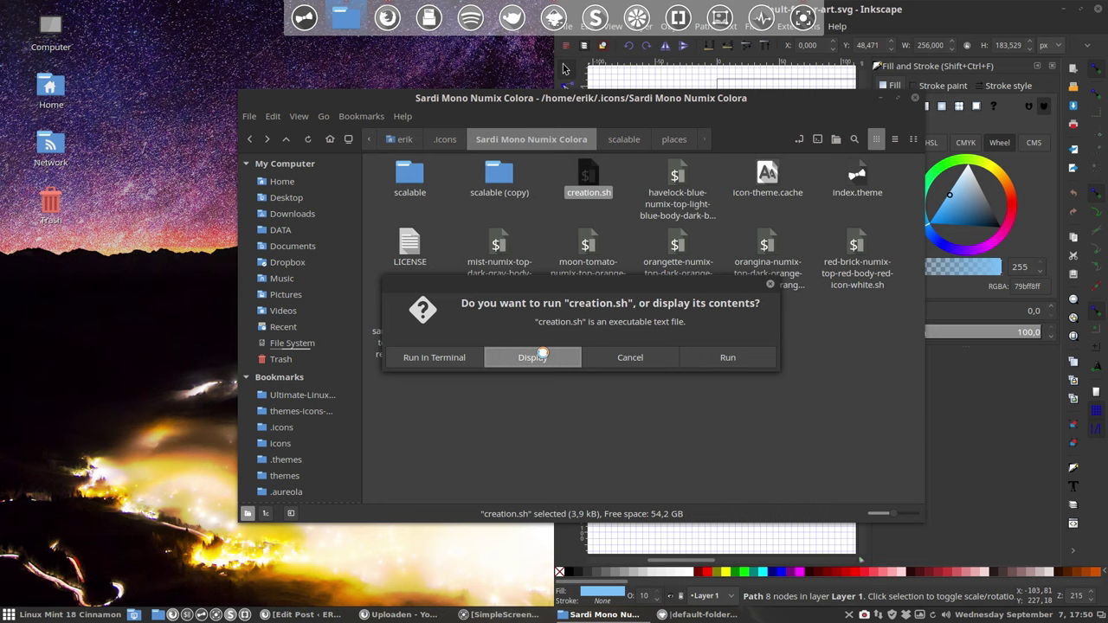
{"action": "left_click", "coordinate": [542, 352]}
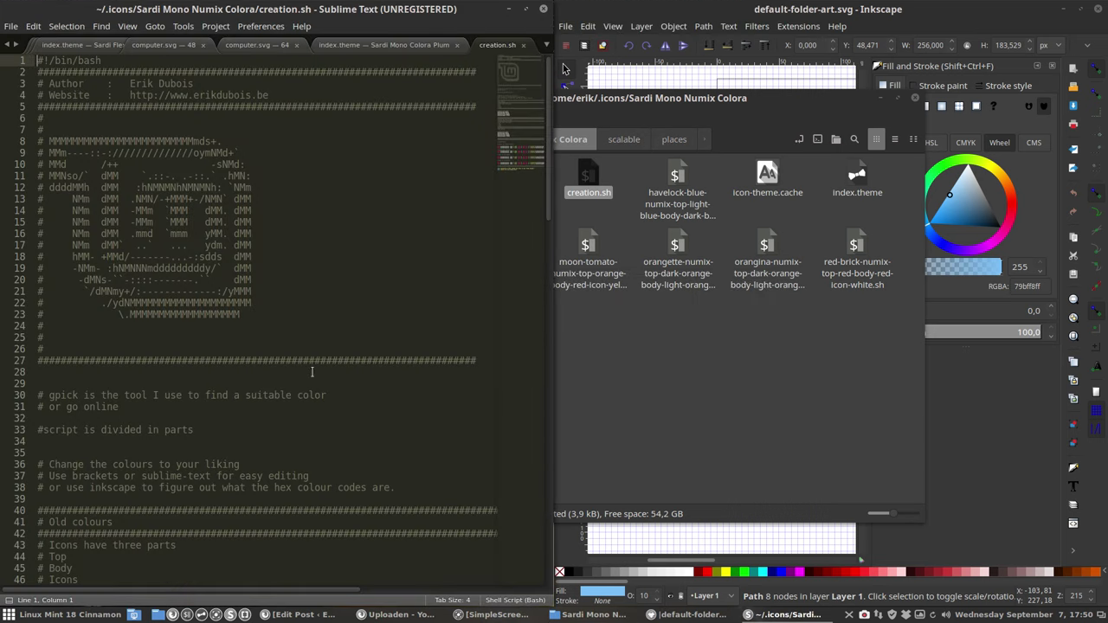
- Locate creation.sh's old and new colour variables and place the caret in newcolourtop 79bff8 on line 68
{"action": "scroll", "coordinate": [260, 331], "scroll_direction": "down", "scroll_amount": 10}
{"action": "left_click", "coordinate": [102, 362]}
{"action": "key", "text": "shift+Up"}
{"action": "key", "text": "shift+Up"}
{"action": "key", "text": "shift+Up"}
{"action": "key", "text": "shift+Up"}
{"action": "key", "text": "shift+Up"}
{"action": "key", "text": "shift+Up"}
{"action": "key", "text": "shift+Up"}
{"action": "key", "text": "shift+Up"}
{"action": "key", "text": "shift+Up"}
{"action": "key", "text": "shift+Up"}
{"action": "key", "text": "shift+Up"}
{"action": "key", "text": "shift+Up"}
{"action": "key", "text": "shift+Up"}
{"action": "key", "text": "shift+Up"}
{"action": "key", "text": "shift+Up"}
{"action": "key", "text": "shift+Up"}
{"action": "key", "text": "shift+Up"}
{"action": "key", "text": "shift+Up"}
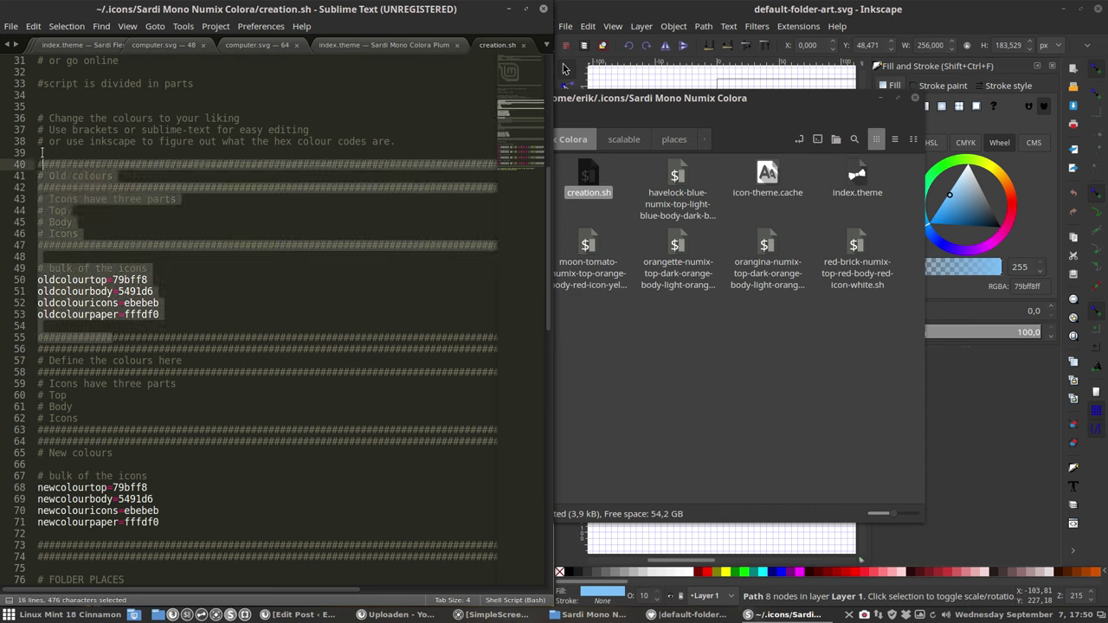
{"action": "key", "text": "Left"}
{"action": "scroll", "coordinate": [103, 379], "scroll_direction": "down", "scroll_amount": 7}
{"action": "left_click_drag", "start_coordinate": [182, 302], "coordinate": [14, 210]}
{"action": "scroll", "coordinate": [224, 270], "scroll_direction": "down", "scroll_amount": 3}
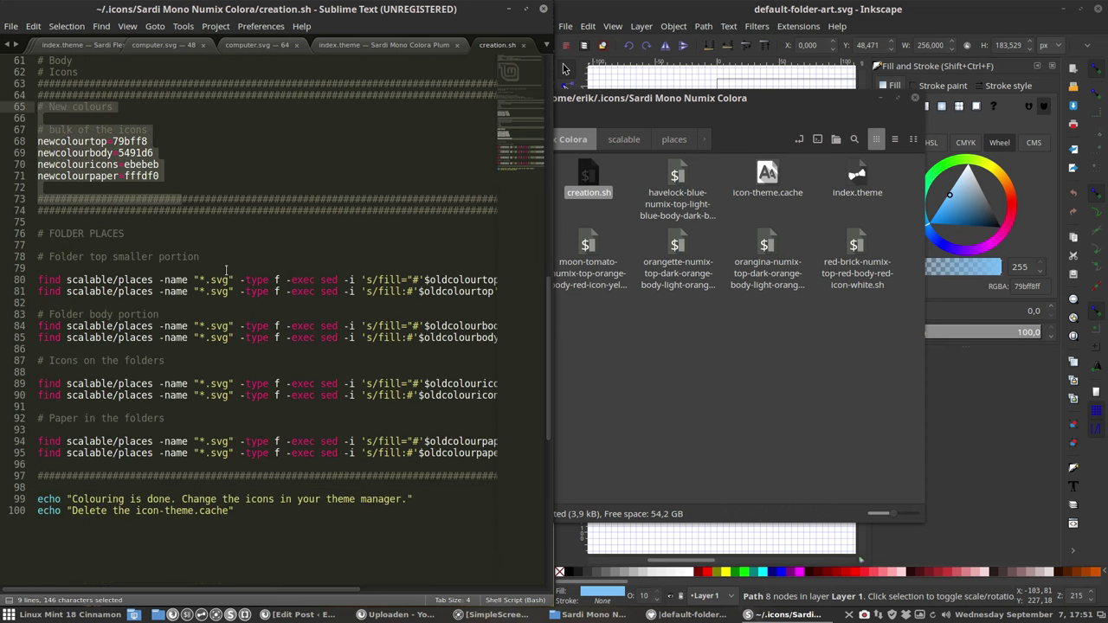
{"action": "left_click", "coordinate": [195, 137]}
{"action": "left_click", "coordinate": [129, 141]}
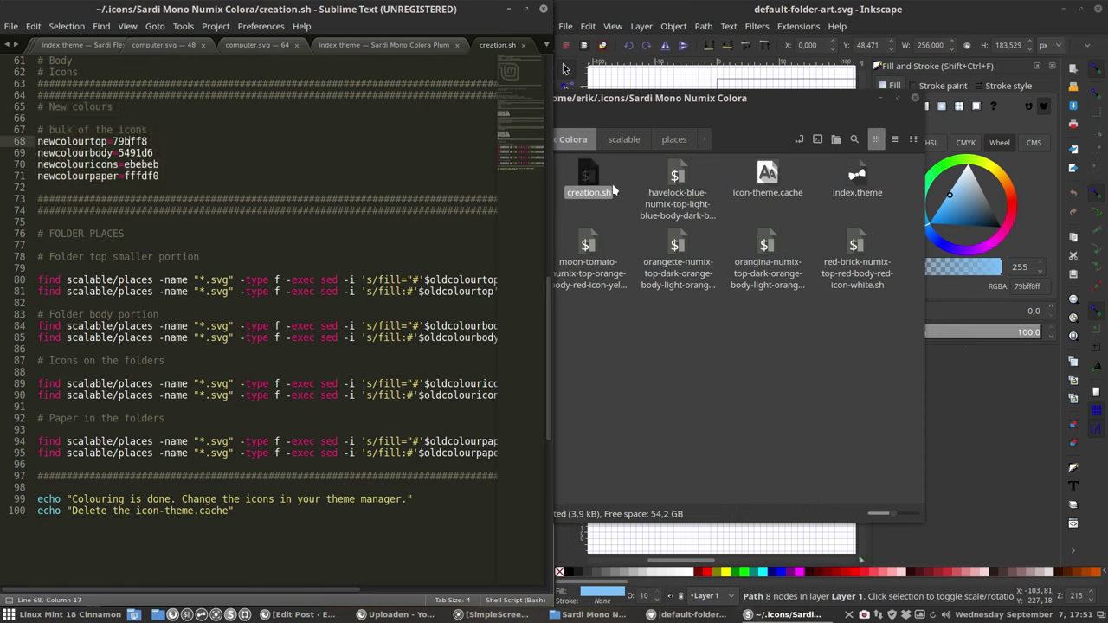
{"action": "left_click", "coordinate": [880, 98]}
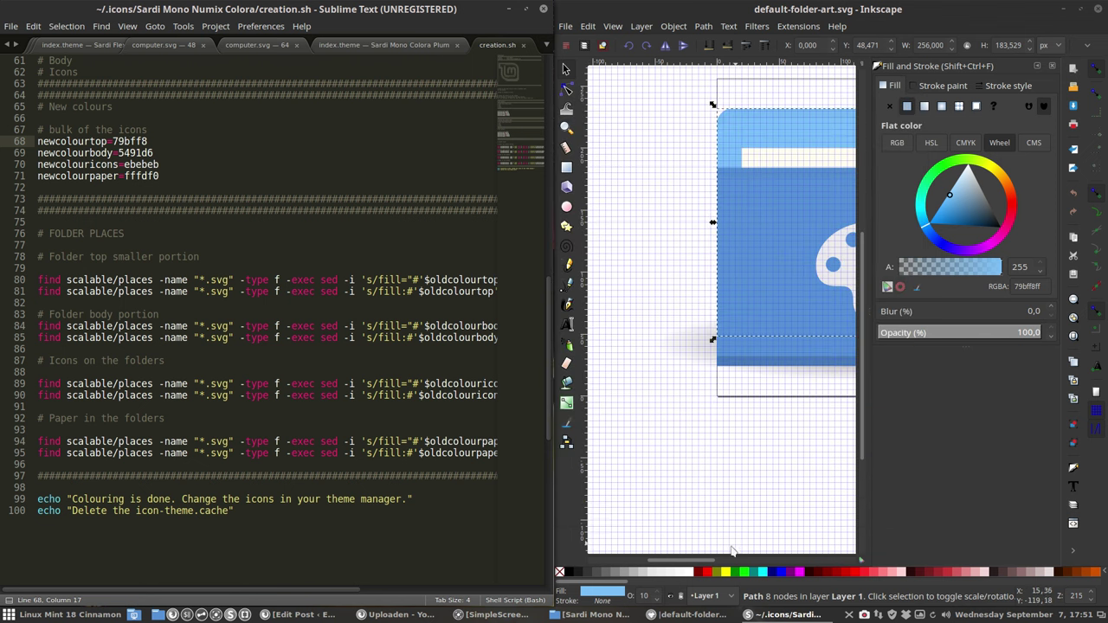
{"action": "left_click_drag", "start_coordinate": [711, 563], "coordinate": [750, 562]}
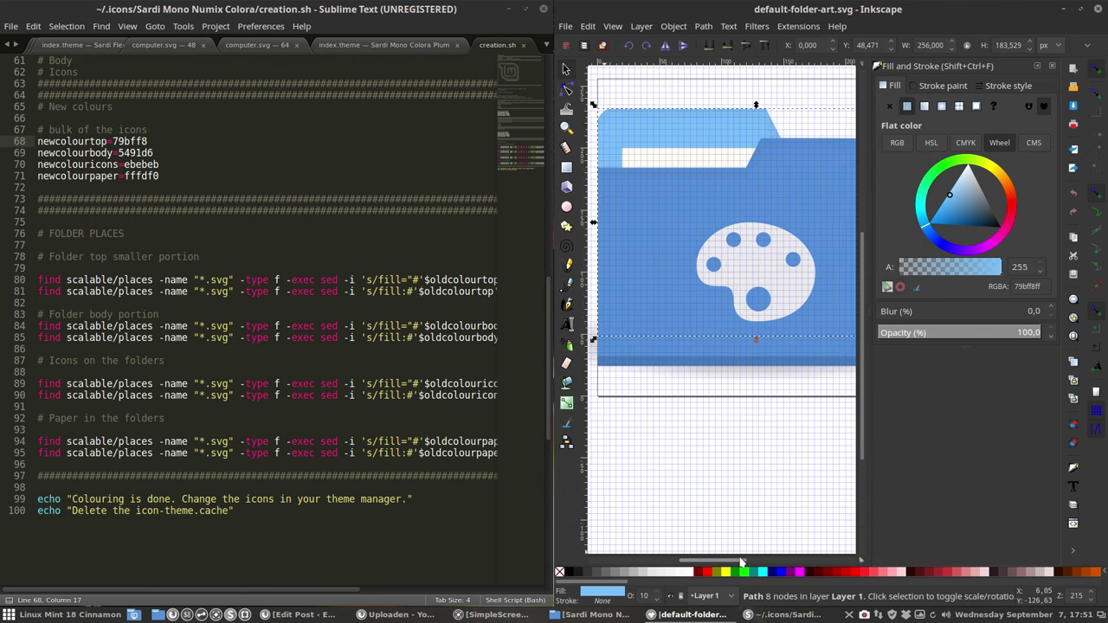
{"action": "scroll", "coordinate": [761, 407], "scroll_direction": "down", "scroll_amount": 2}
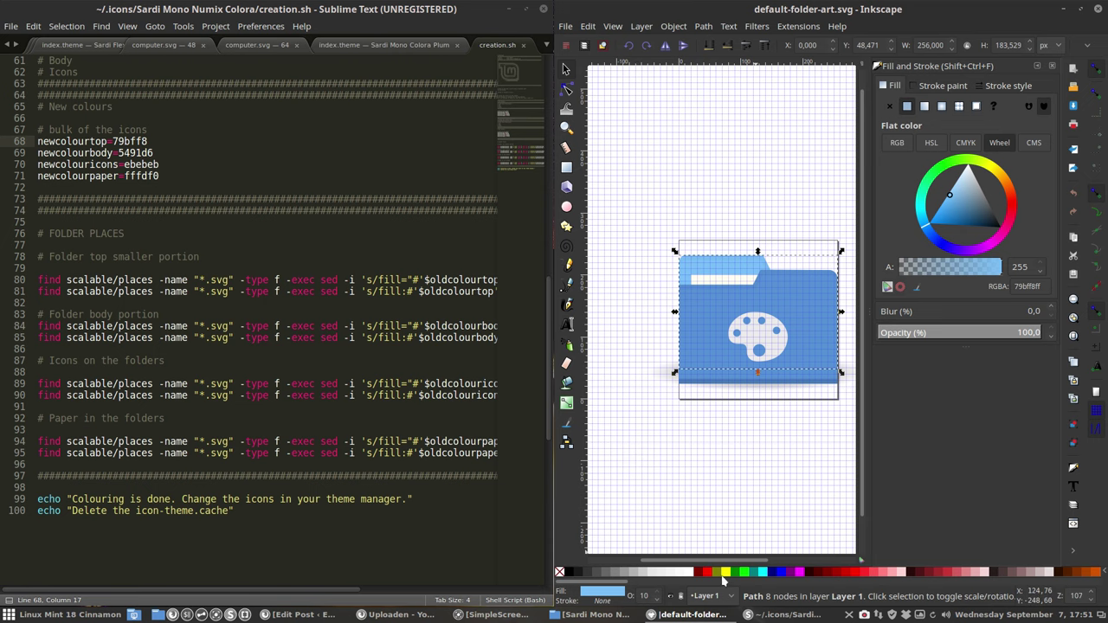
{"action": "left_click_drag", "start_coordinate": [733, 565], "coordinate": [752, 565]}
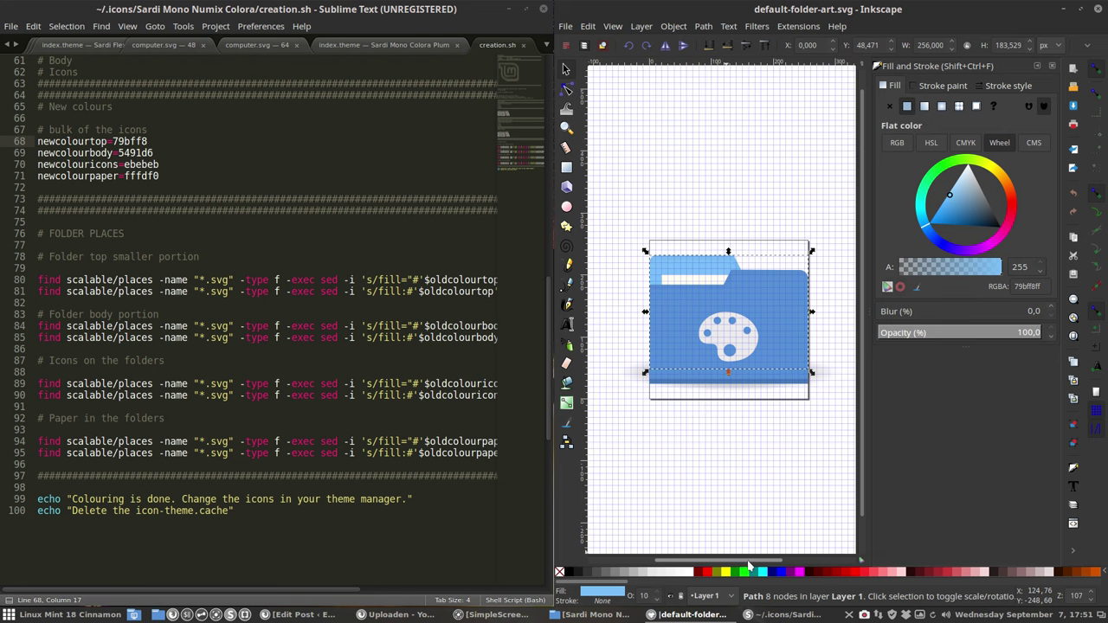
{"action": "left_click", "coordinate": [753, 471]}
{"action": "left_click", "coordinate": [708, 309]}
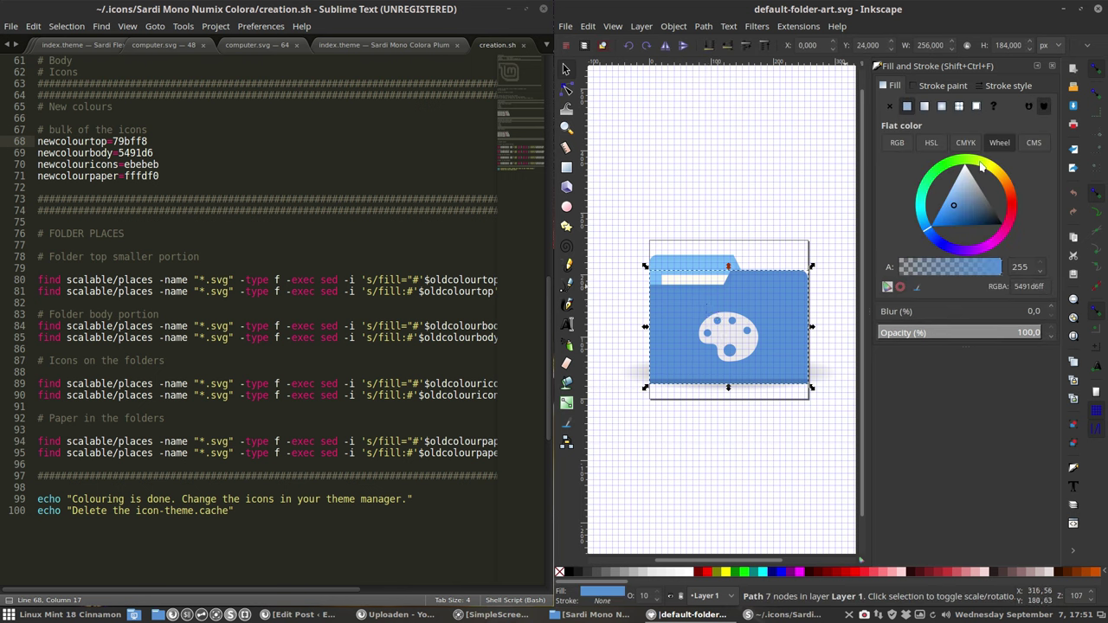
{"action": "left_click", "coordinate": [1034, 144]}
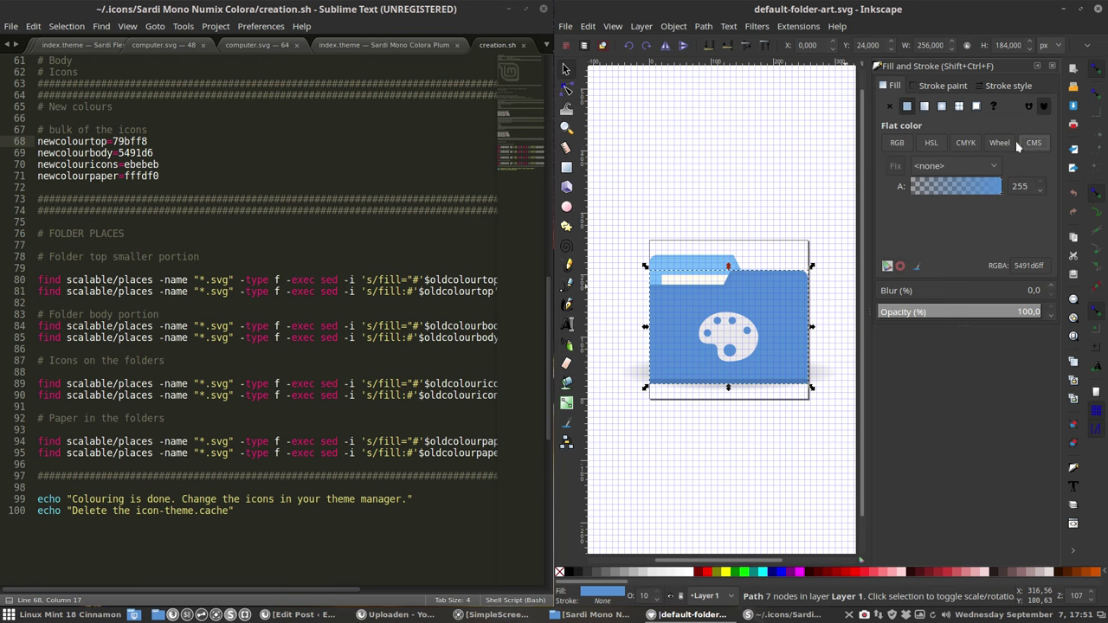
{"action": "left_click", "coordinate": [999, 143]}
{"action": "left_click", "coordinate": [965, 143]}
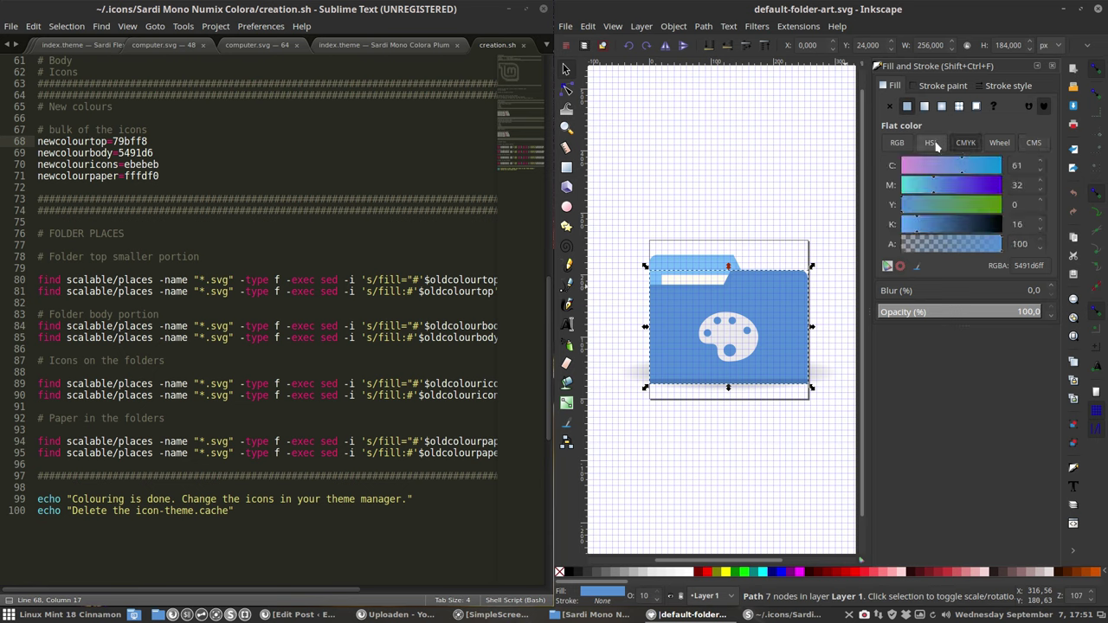
{"action": "left_click", "coordinate": [931, 143]}
{"action": "left_click", "coordinate": [965, 143]}
{"action": "left_click", "coordinate": [970, 173]}
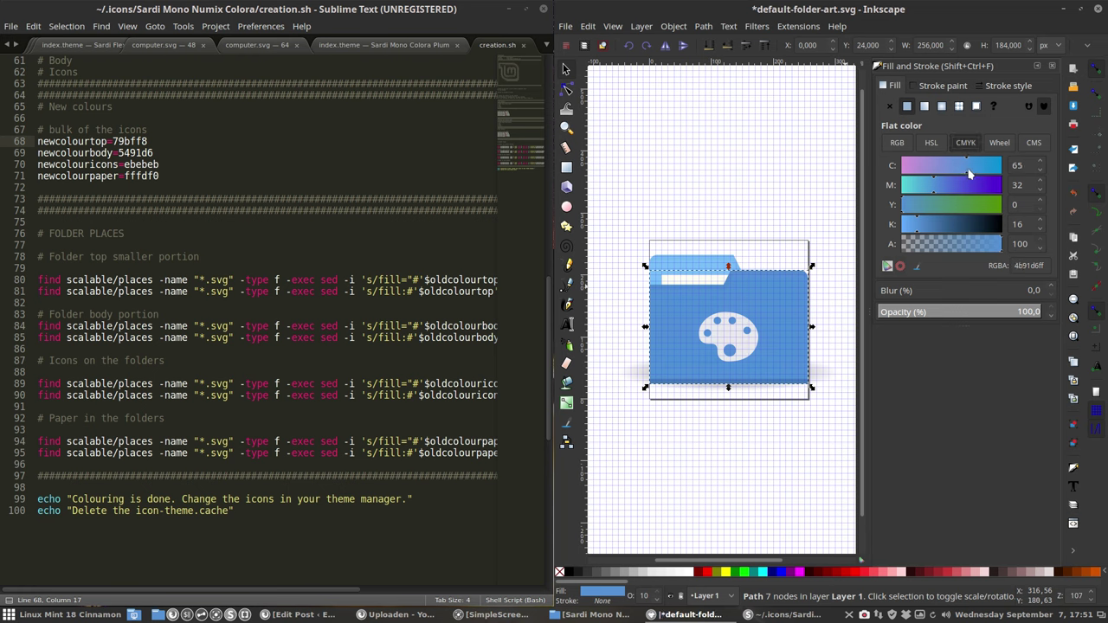
{"action": "left_click_drag", "start_coordinate": [970, 174], "coordinate": [978, 172]}
{"action": "left_click", "coordinate": [956, 190]}
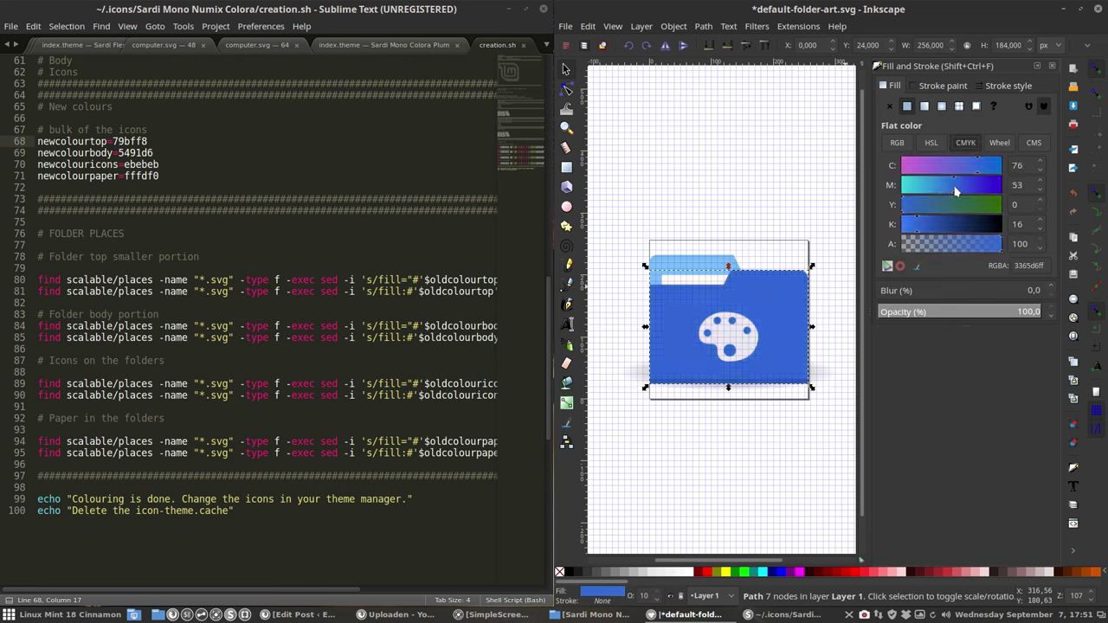
{"action": "left_click", "coordinate": [945, 208]}
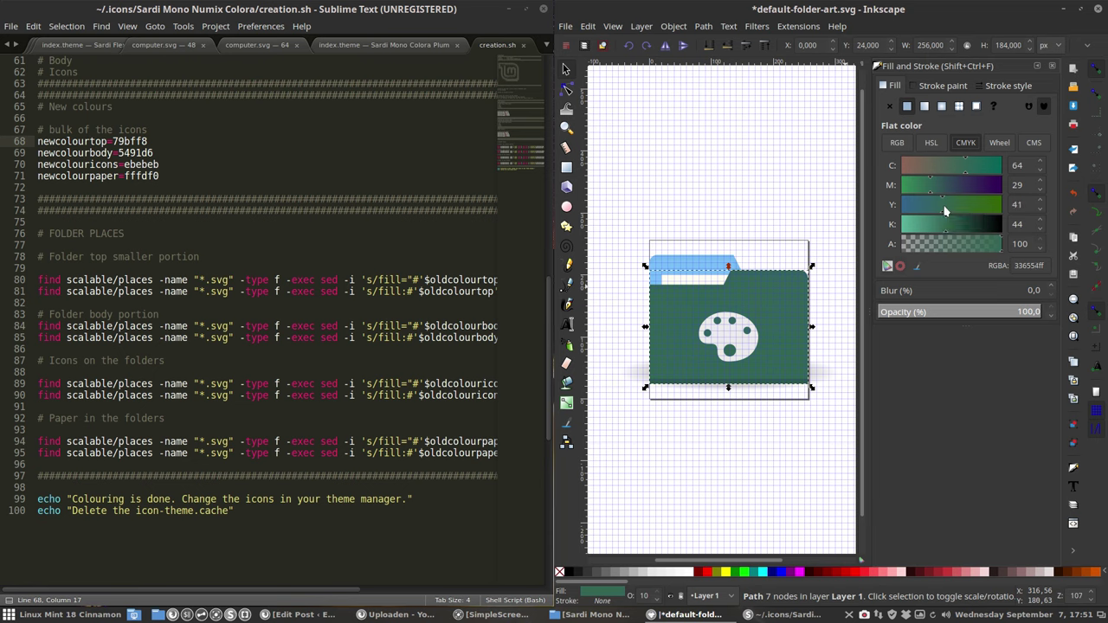
{"action": "left_click", "coordinate": [946, 227]}
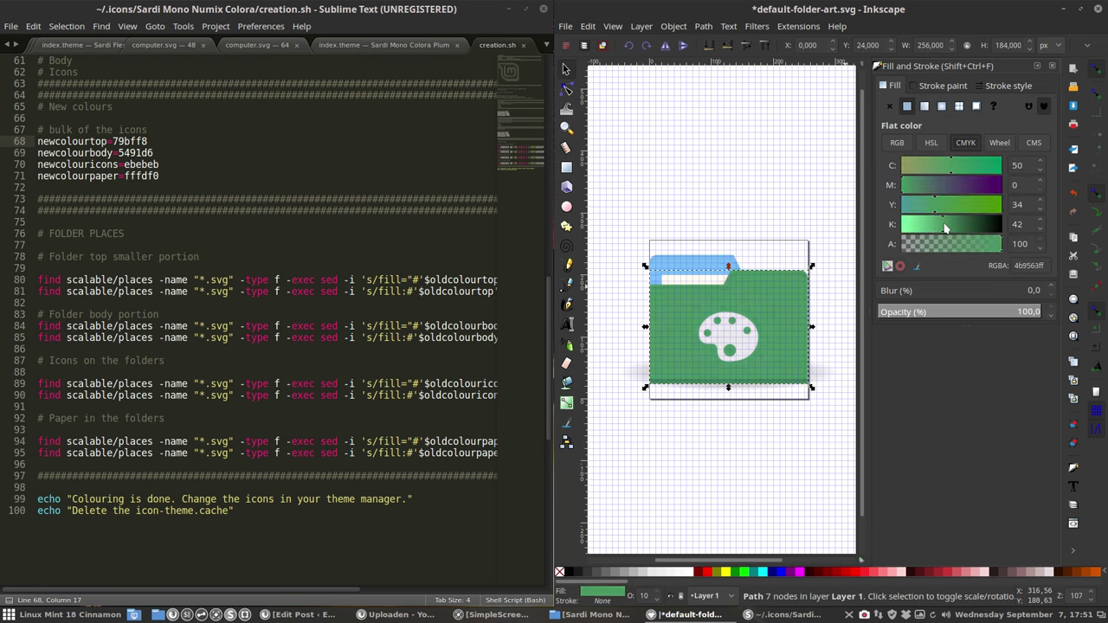
{"action": "left_click", "coordinate": [924, 185]}
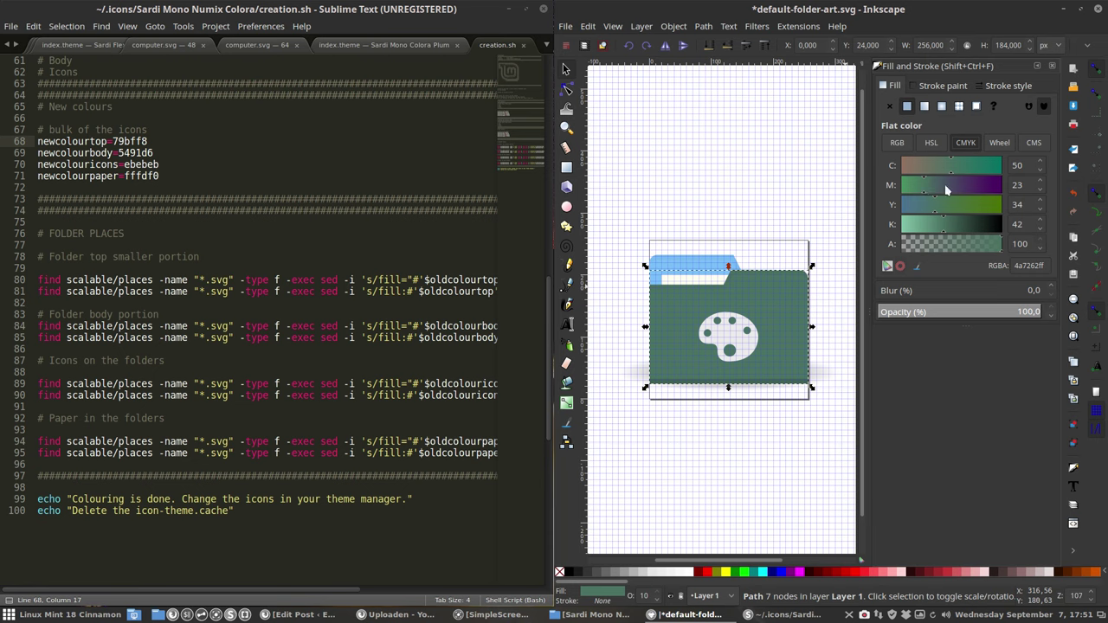
{"action": "key", "text": "ctrl+z"}
{"action": "key", "text": "ctrl+z"}
{"action": "key", "text": "ctrl+z"}
{"action": "key", "text": "ctrl+z"}
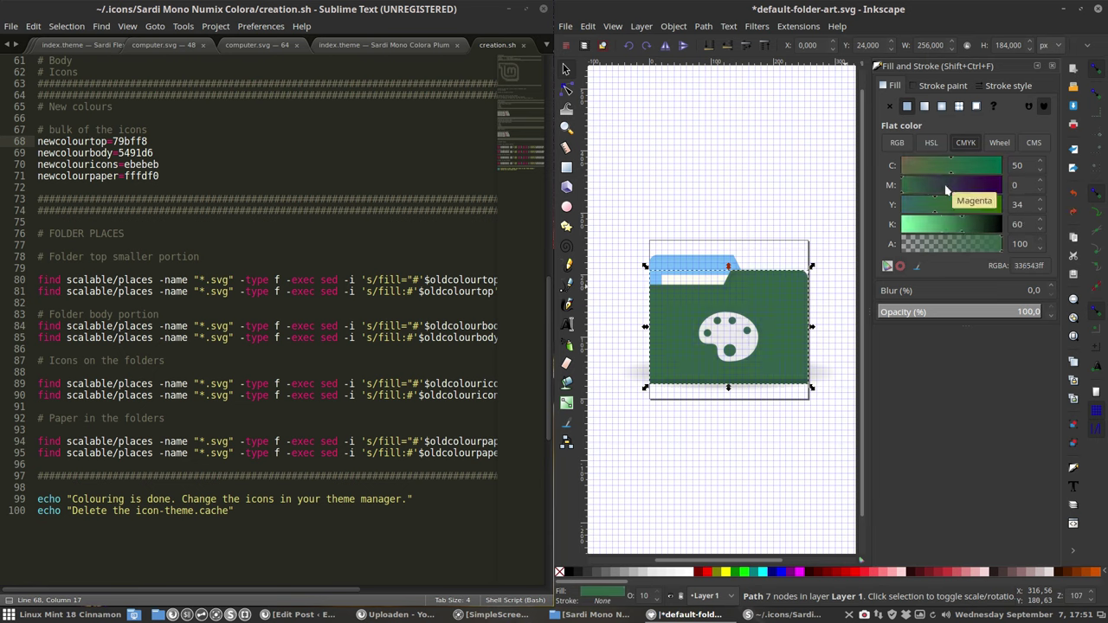
{"action": "key", "text": "ctrl+z"}
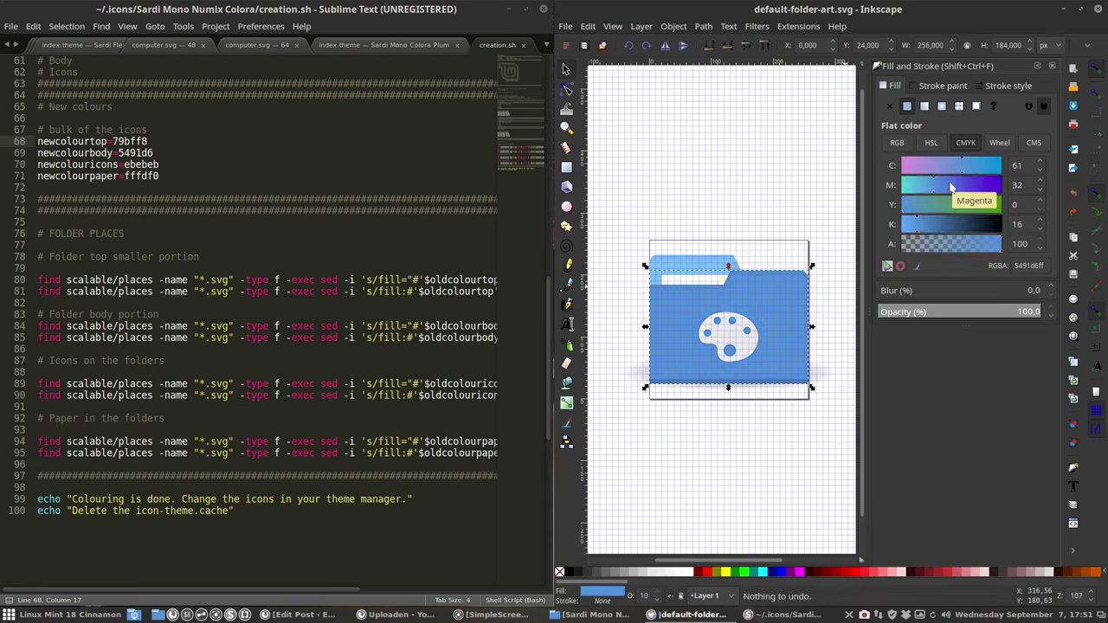
- Adjust the folder body's hue on the colour wheel, then fill the faint overlay path with green 01f737
{"action": "left_click", "coordinate": [999, 143]}
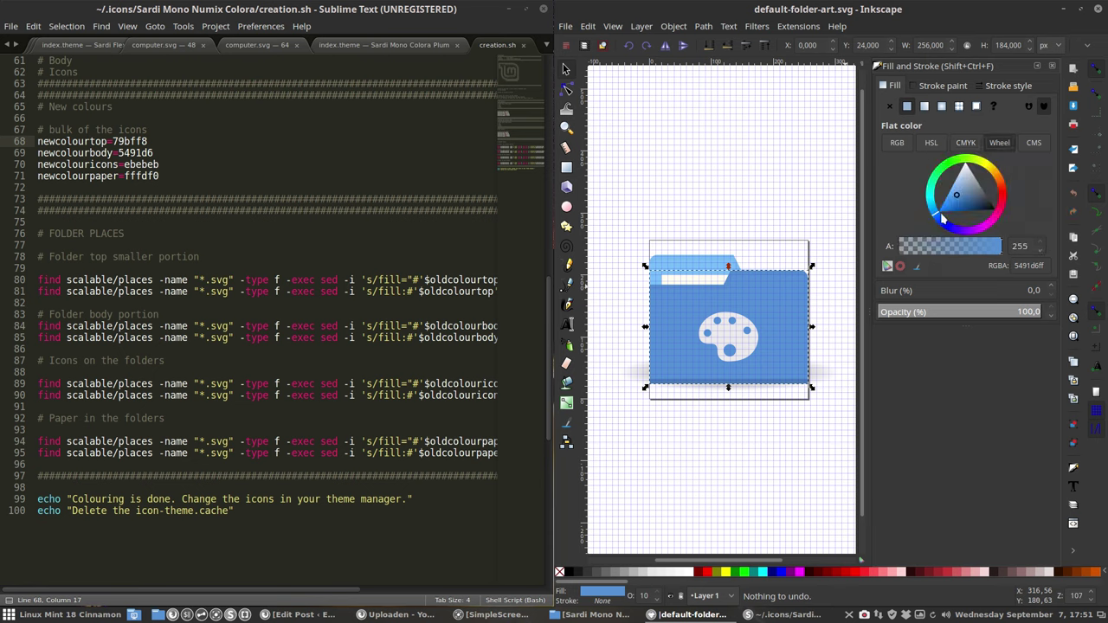
{"action": "left_click_drag", "start_coordinate": [944, 219], "coordinate": [968, 224]}
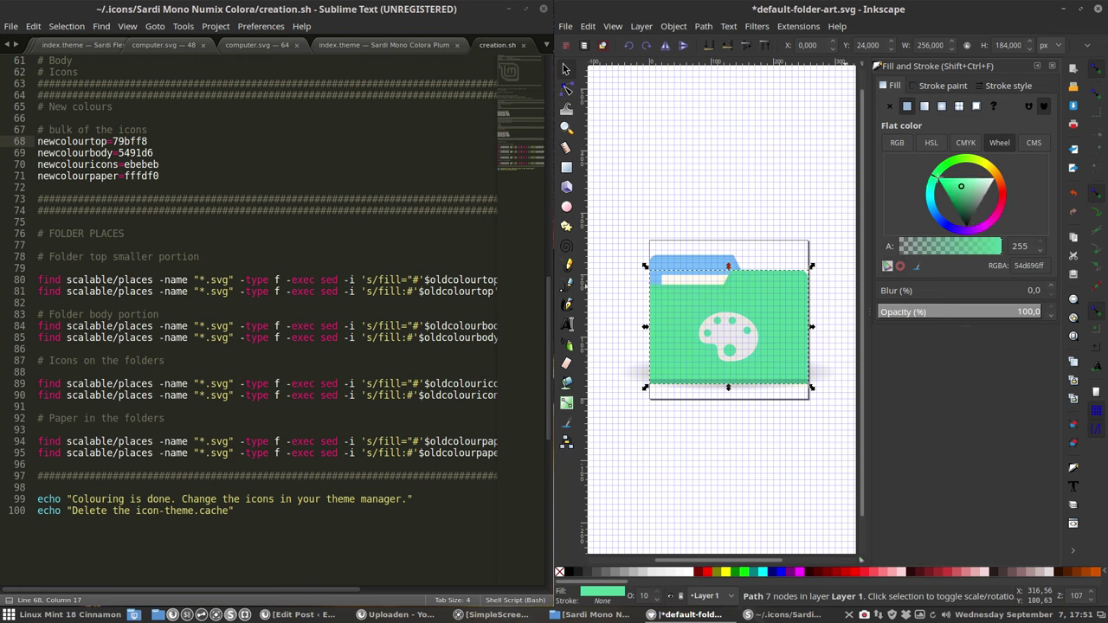
{"action": "left_click_drag", "start_coordinate": [934, 176], "coordinate": [1037, 248]}
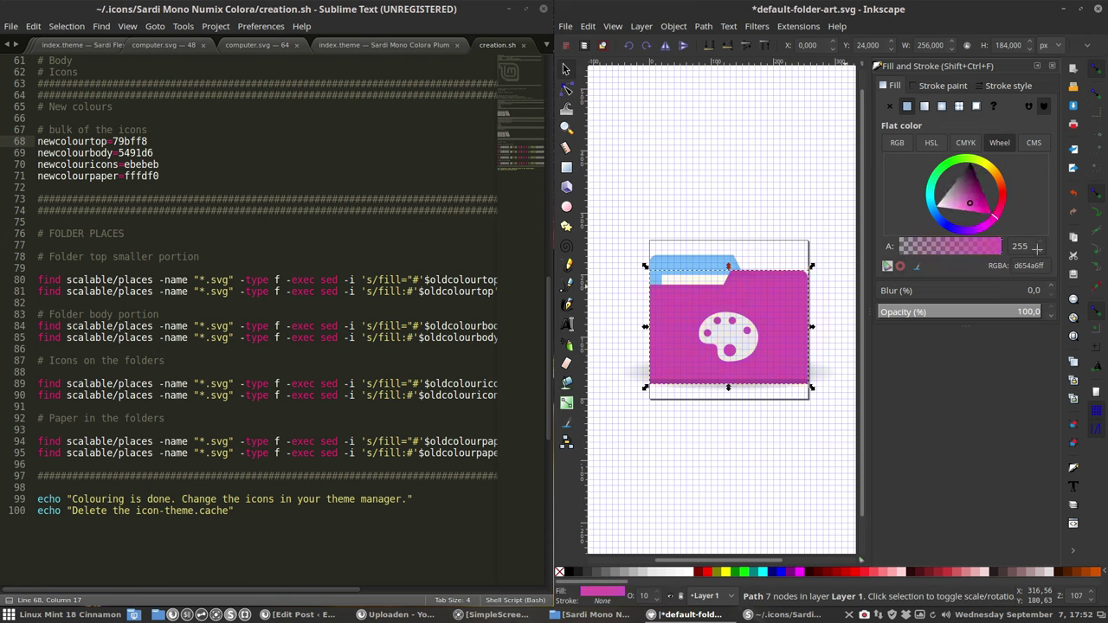
{"action": "left_click", "coordinate": [719, 274]}
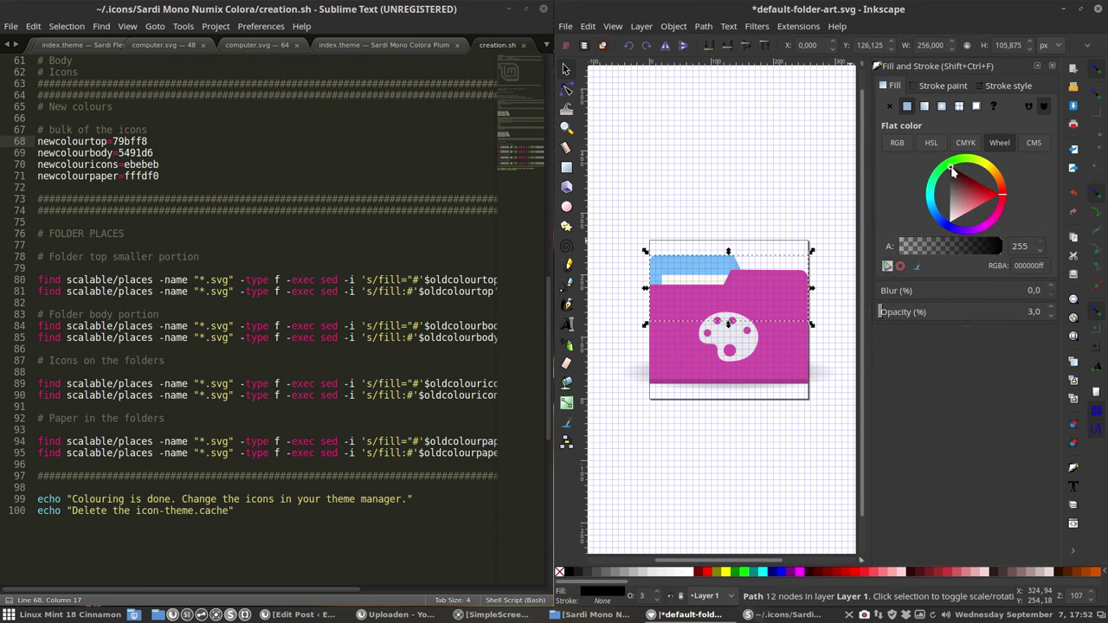
{"action": "mouse_move", "coordinate": [953, 170]}
{"action": "left_mouse_down"}
{"action": "mouse_move", "coordinate": [958, 192]}
{"action": "mouse_move", "coordinate": [949, 163]}
{"action": "mouse_move", "coordinate": [945, 172]}
{"action": "left_mouse_up"}
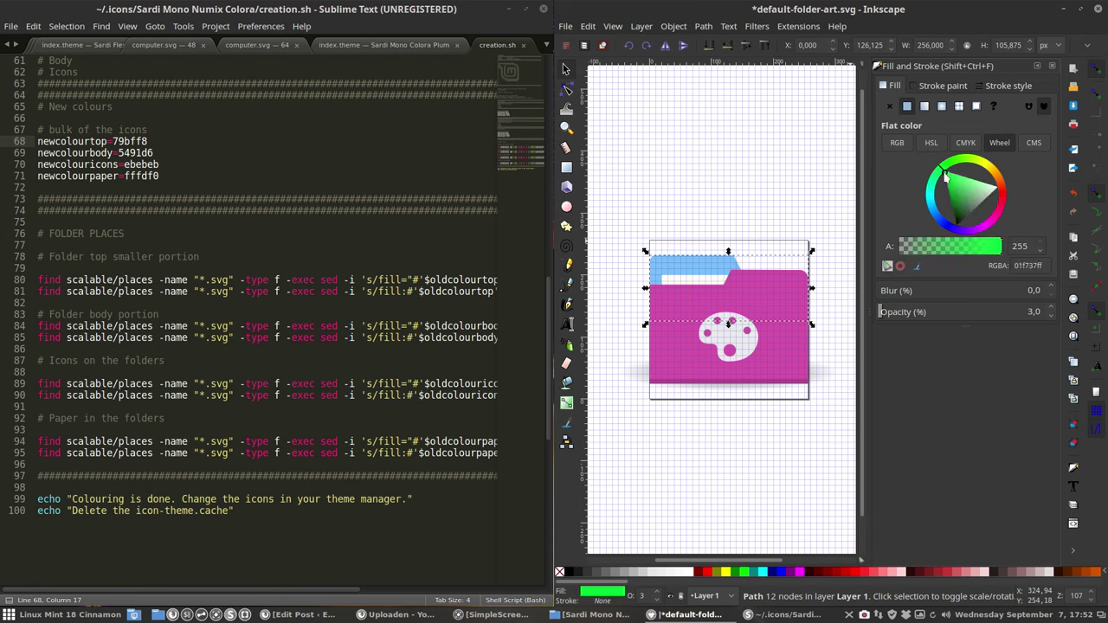
- Try purple, red, green and cyan on the folder top before settling on blue 2970c1
{"action": "left_click", "coordinate": [736, 270]}
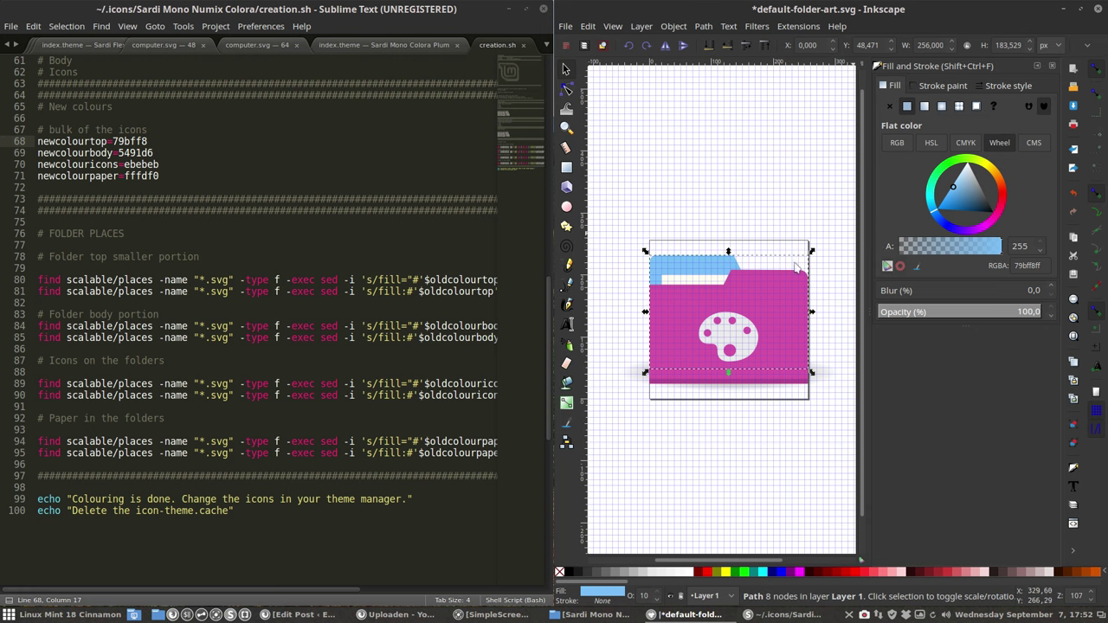
{"action": "mouse_move", "coordinate": [931, 215]}
{"action": "left_mouse_down"}
{"action": "mouse_move", "coordinate": [957, 230]}
{"action": "mouse_move", "coordinate": [985, 227]}
{"action": "mouse_move", "coordinate": [990, 191]}
{"action": "mouse_move", "coordinate": [971, 199]}
{"action": "mouse_move", "coordinate": [1002, 182]}
{"action": "mouse_move", "coordinate": [992, 163]}
{"action": "mouse_move", "coordinate": [1001, 180]}
{"action": "mouse_move", "coordinate": [974, 188]}
{"action": "mouse_move", "coordinate": [1004, 196]}
{"action": "mouse_move", "coordinate": [998, 165]}
{"action": "mouse_move", "coordinate": [960, 158]}
{"action": "left_mouse_up"}
{"action": "left_click", "coordinate": [989, 194]}
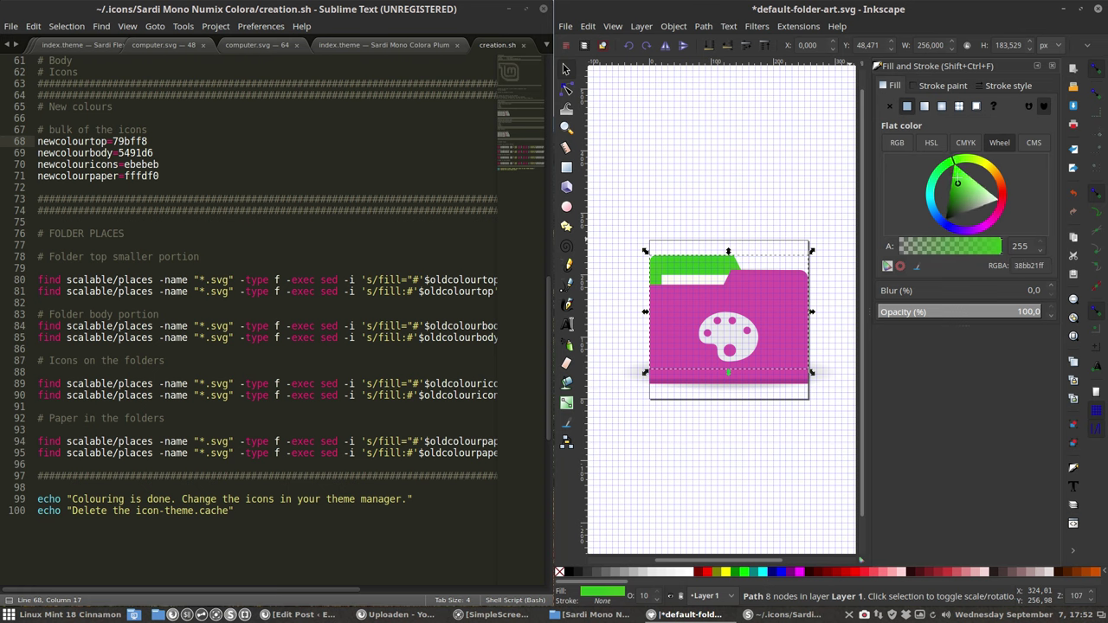
{"action": "left_click", "coordinate": [975, 196]}
{"action": "mouse_move", "coordinate": [975, 195]}
{"action": "left_mouse_down"}
{"action": "mouse_move", "coordinate": [964, 200]}
{"action": "mouse_move", "coordinate": [943, 170]}
{"action": "mouse_move", "coordinate": [928, 181]}
{"action": "mouse_move", "coordinate": [934, 205]}
{"action": "left_mouse_up"}
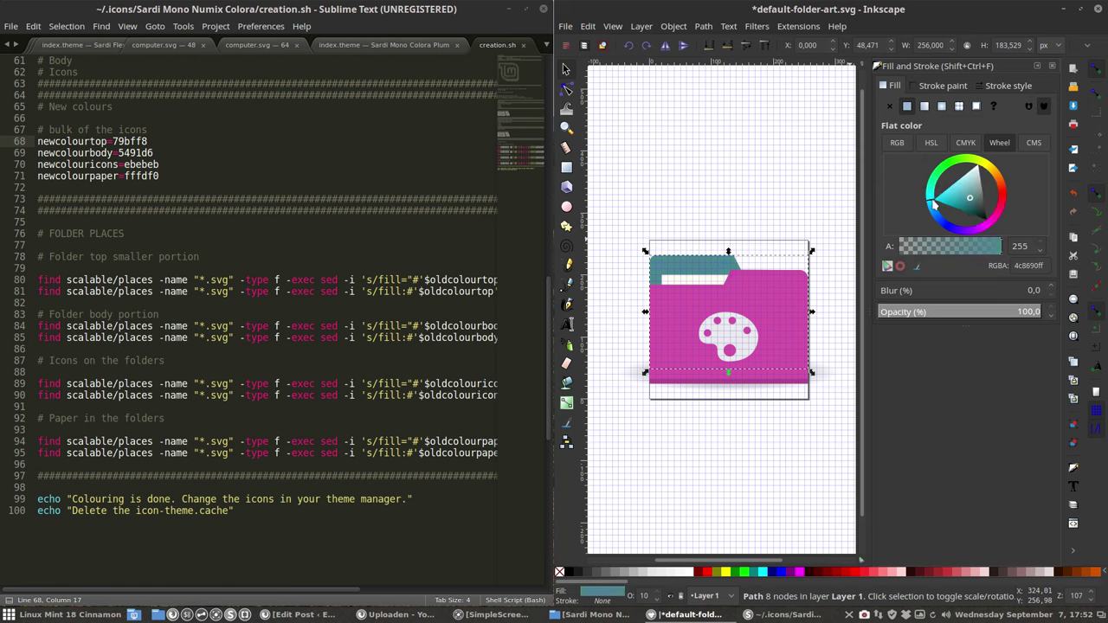
{"action": "left_click", "coordinate": [951, 199]}
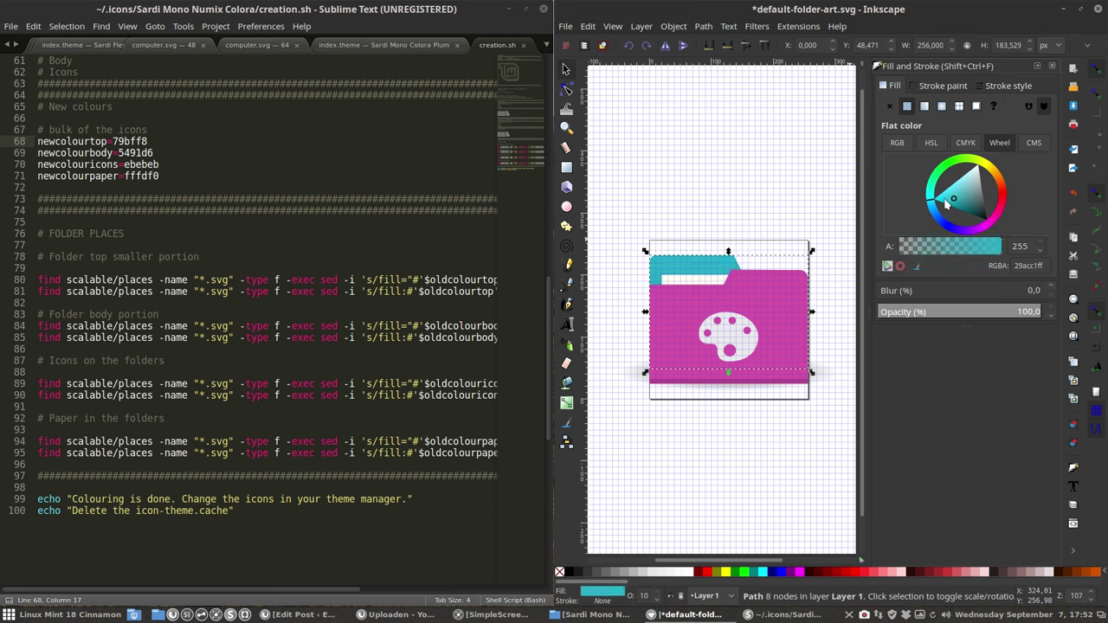
{"action": "left_click_drag", "start_coordinate": [933, 207], "coordinate": [935, 213]}
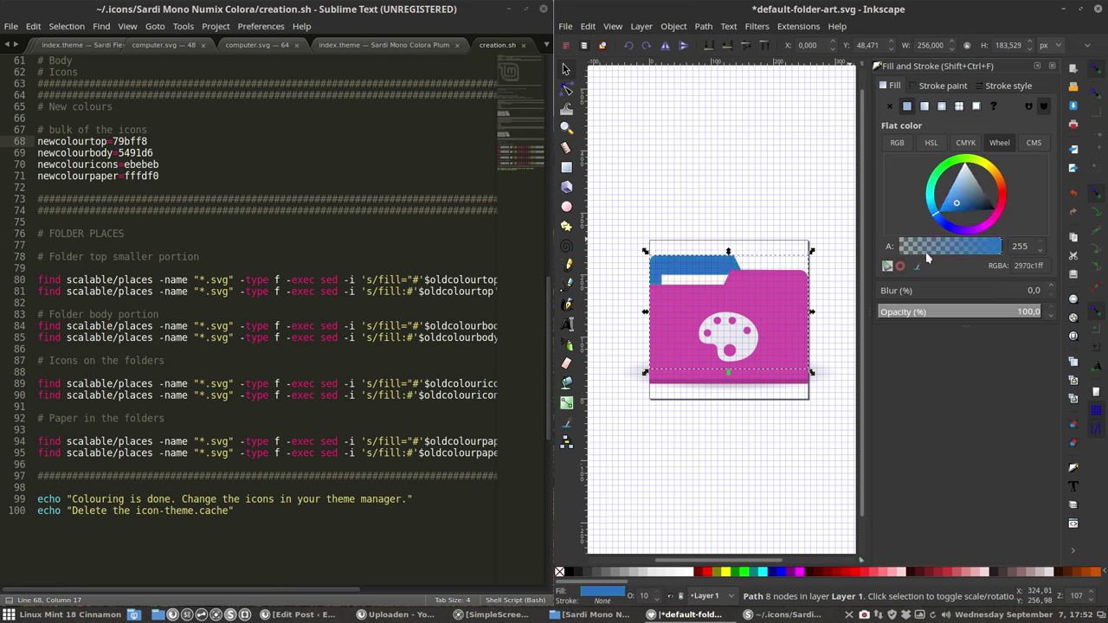
{"action": "left_click", "coordinate": [754, 345]}
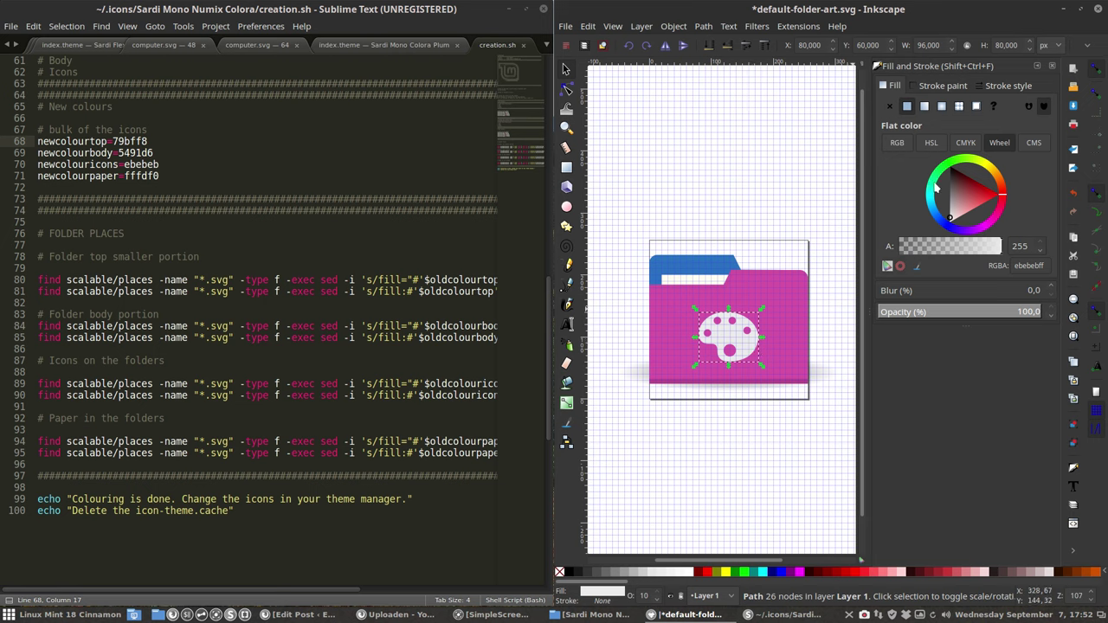
- Recolour the palette emblem through green, cyan and magenta, ending on purple 9e3b8d
{"action": "left_click_drag", "start_coordinate": [934, 197], "coordinate": [929, 175]}
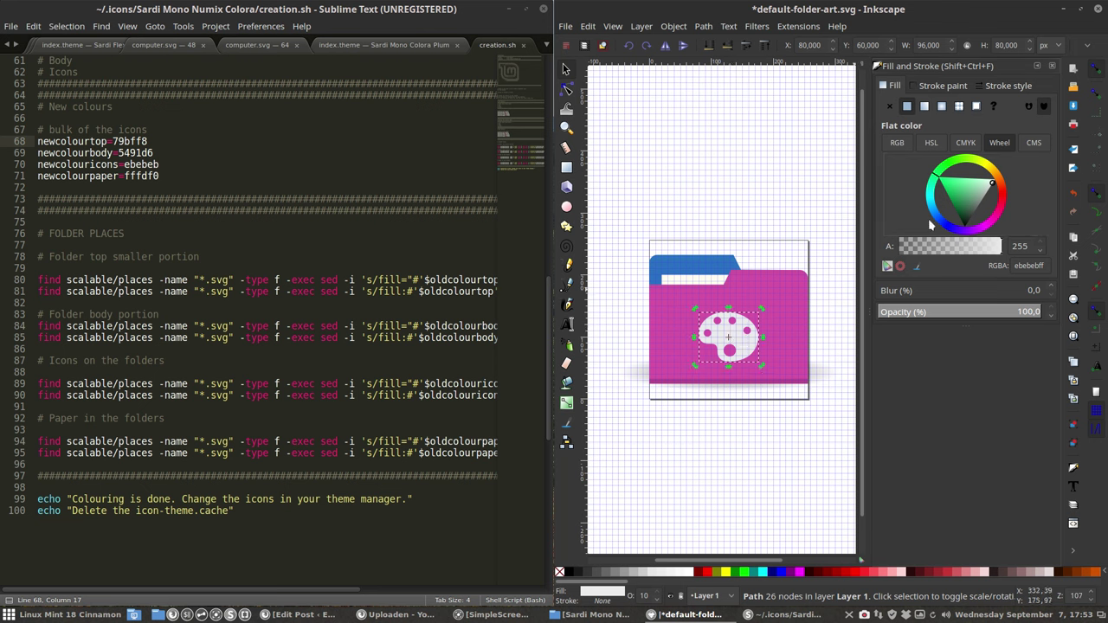
{"action": "left_click", "coordinate": [970, 204]}
{"action": "left_click", "coordinate": [964, 187]}
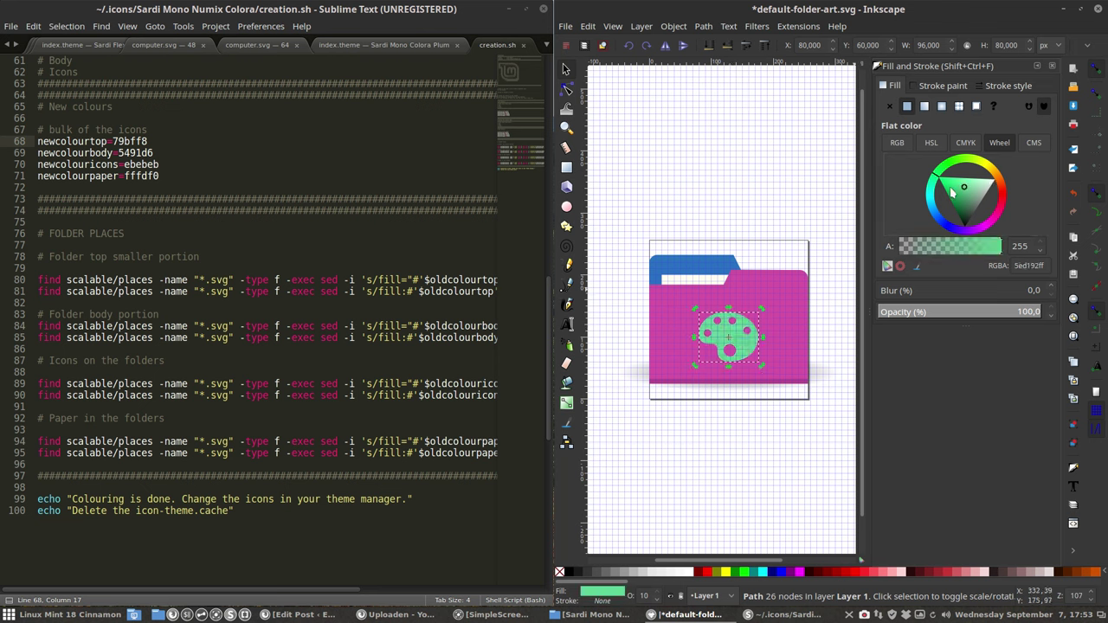
{"action": "mouse_move", "coordinate": [935, 179]}
{"action": "left_mouse_down"}
{"action": "mouse_move", "coordinate": [928, 198]}
{"action": "mouse_move", "coordinate": [964, 199]}
{"action": "mouse_move", "coordinate": [934, 185]}
{"action": "mouse_move", "coordinate": [963, 163]}
{"action": "mouse_move", "coordinate": [992, 170]}
{"action": "mouse_move", "coordinate": [1000, 232]}
{"action": "left_mouse_up"}
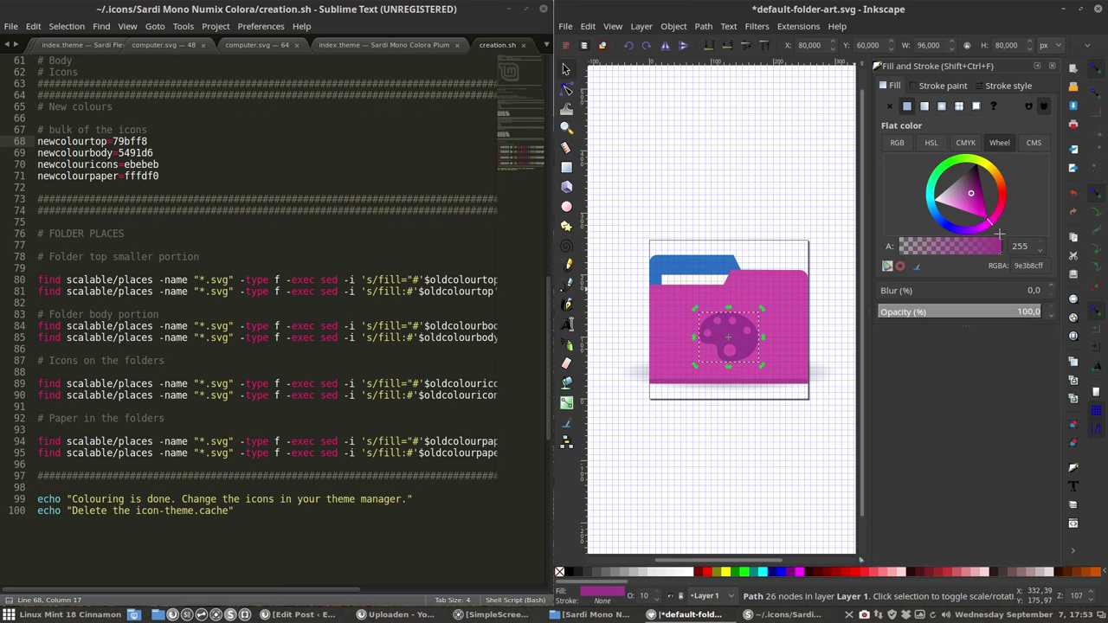
{"action": "left_click_drag", "start_coordinate": [1000, 233], "coordinate": [1000, 235]}
{"action": "key", "text": "ctrl+z"}
{"action": "key", "text": "ctrl+z"}
{"action": "key", "text": "ctrl+z"}
{"action": "key", "text": "ctrl+z"}
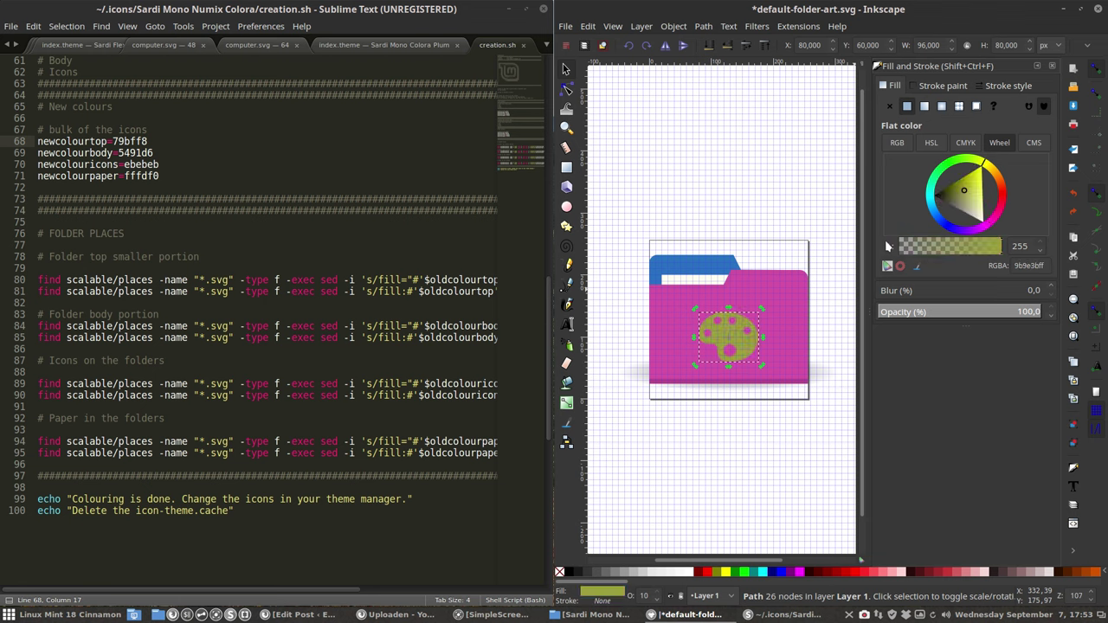
{"action": "key", "text": "ctrl+z"}
{"action": "key", "text": "ctrl+z"}
{"action": "key", "text": "ctrl+z"}
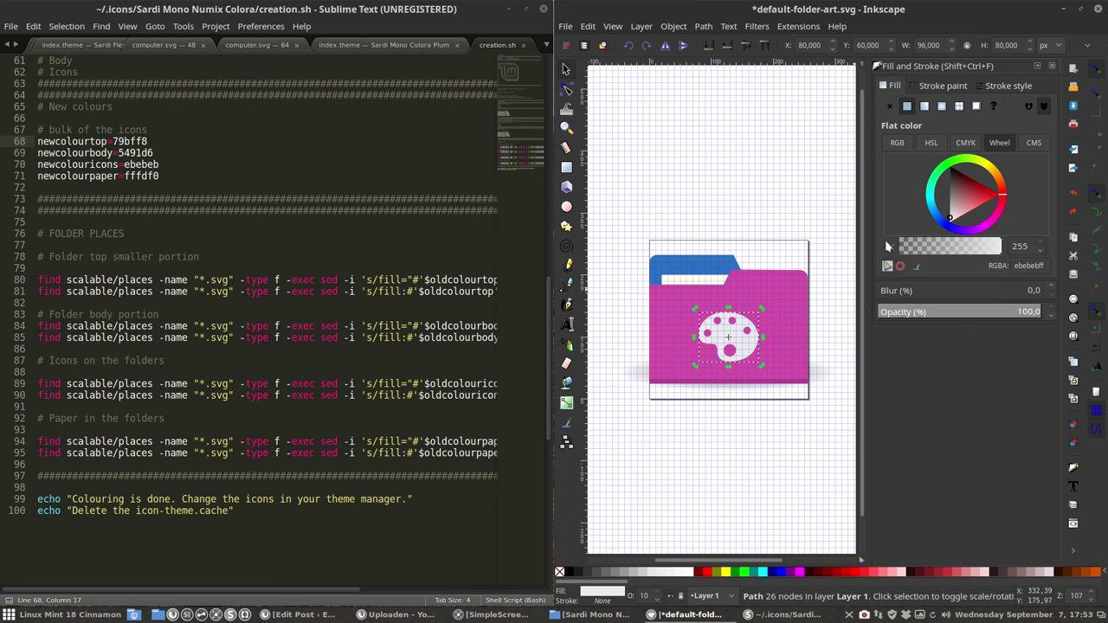
{"action": "key", "text": "ctrl+shift+z"}
{"action": "key", "text": "ctrl+shift+z"}
{"action": "key", "text": "ctrl+shift+z"}
{"action": "key", "text": "ctrl+shift+z"}
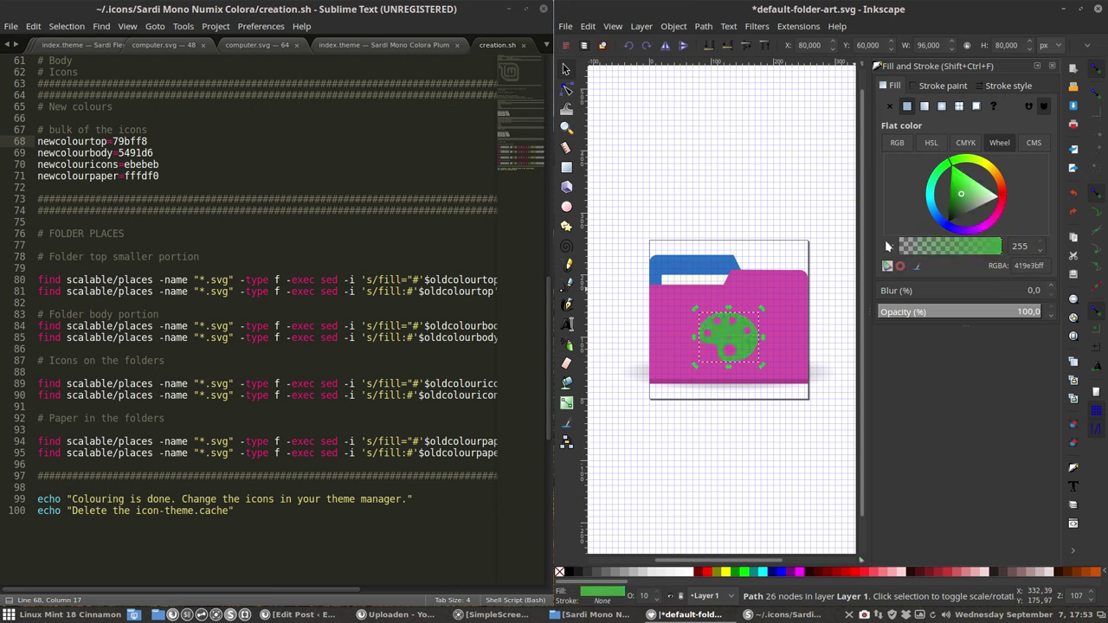
{"action": "key", "text": "ctrl+shift+z"}
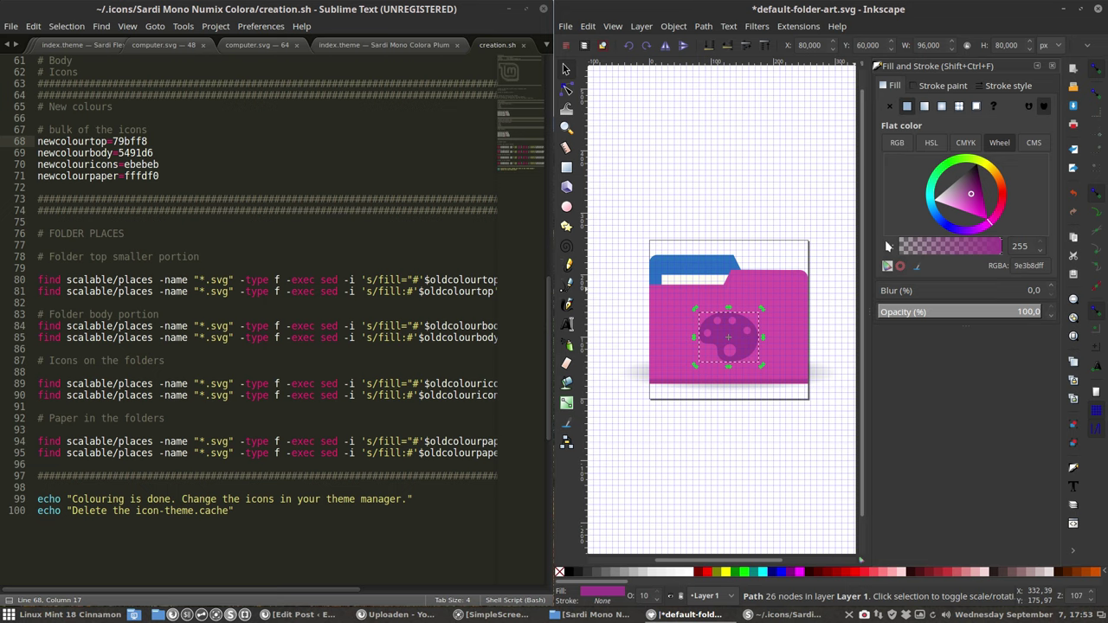
- Lighten the folder top's fill from 2970c1 to medium blue 548fd4
{"action": "left_click", "coordinate": [696, 265]}
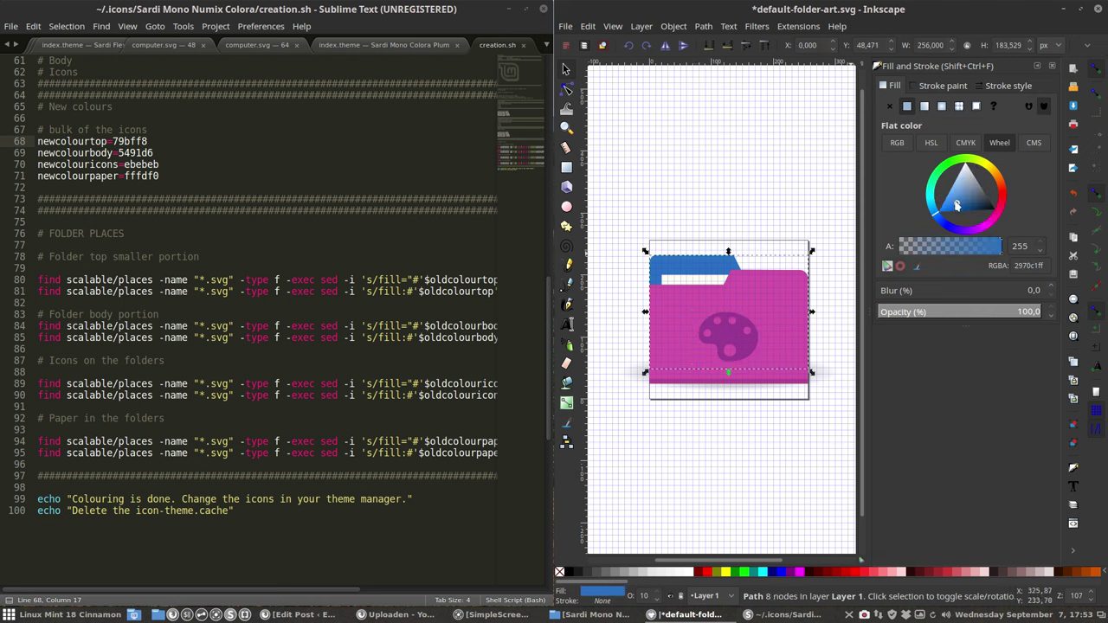
{"action": "left_click_drag", "start_coordinate": [957, 205], "coordinate": [955, 195]}
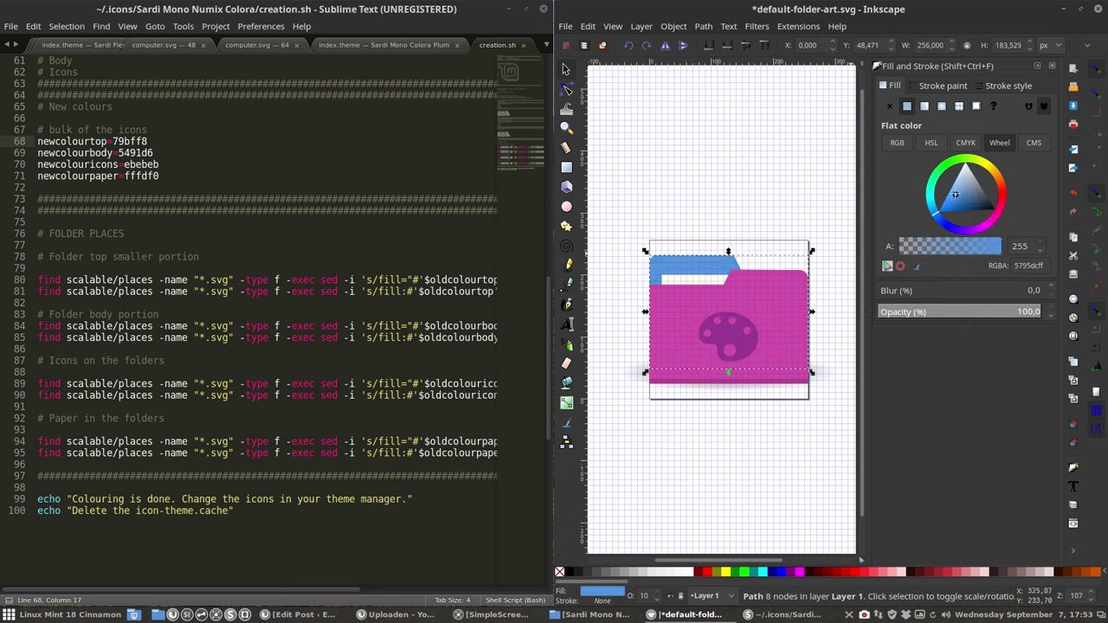
{"action": "left_click_drag", "start_coordinate": [956, 194], "coordinate": [957, 195]}
{"action": "left_click", "coordinate": [715, 196]}
- Replace newcolourtop's 79bff8 with the green overlay colour 01f737 copied from Inkscape
{"action": "left_click", "coordinate": [134, 141]}
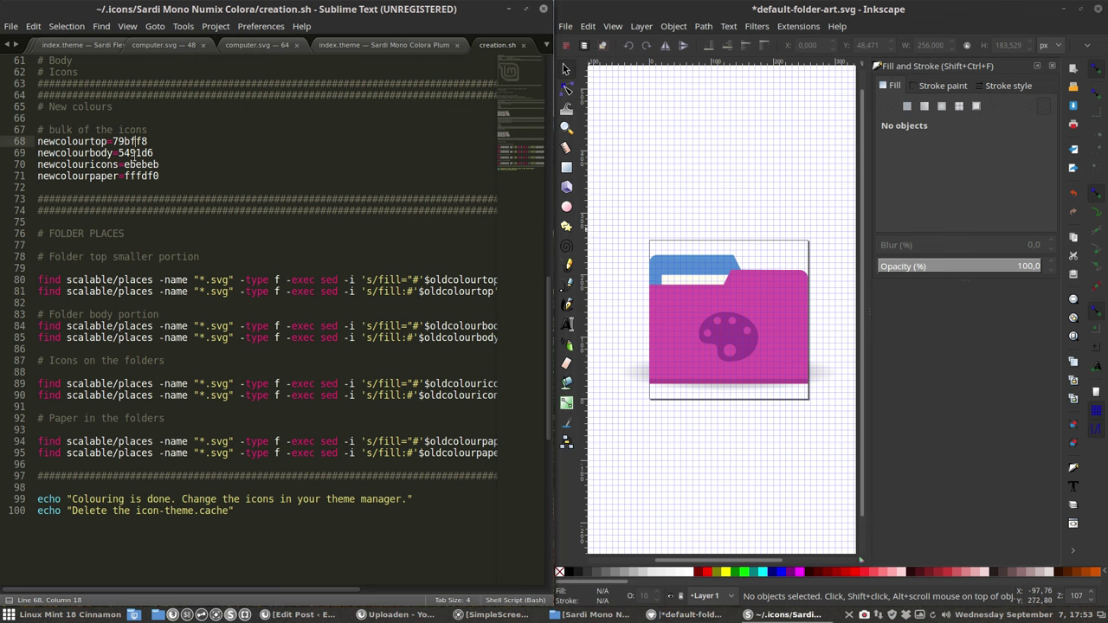
{"action": "left_click", "coordinate": [137, 159]}
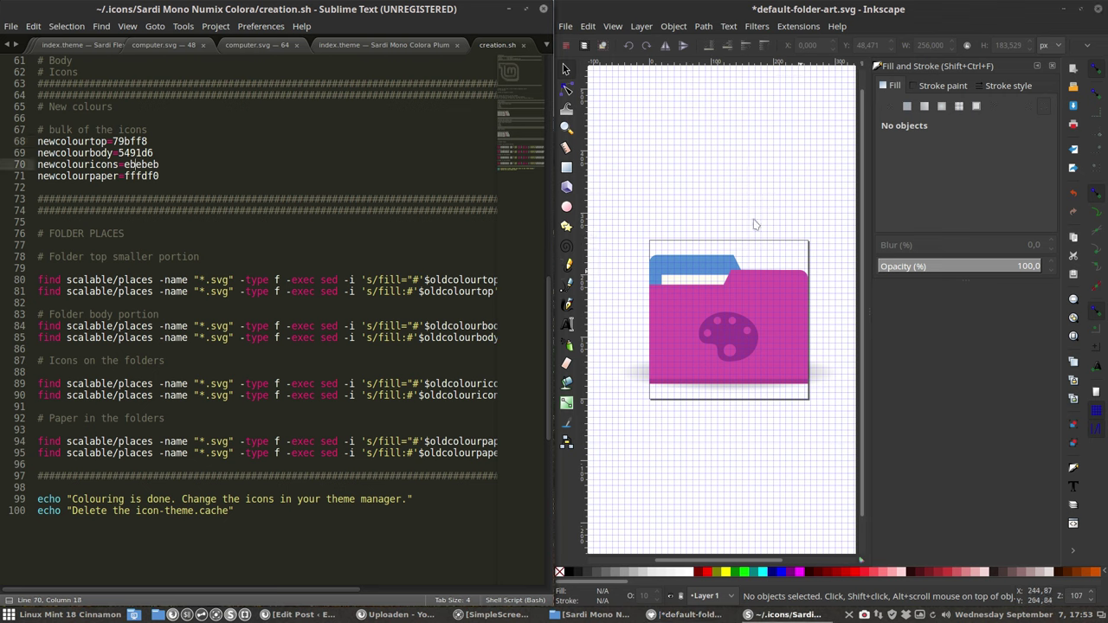
{"action": "left_click", "coordinate": [708, 262]}
{"action": "double_click", "coordinate": [1028, 286]}
{"action": "key", "text": "ctrl+c"}
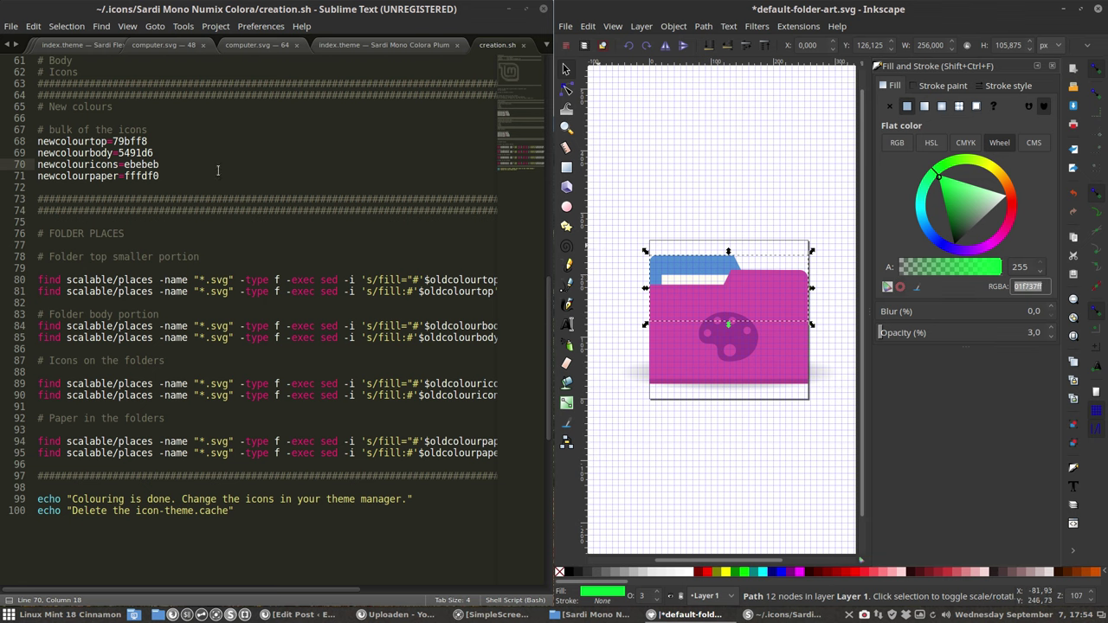
{"action": "double_click", "coordinate": [130, 142]}
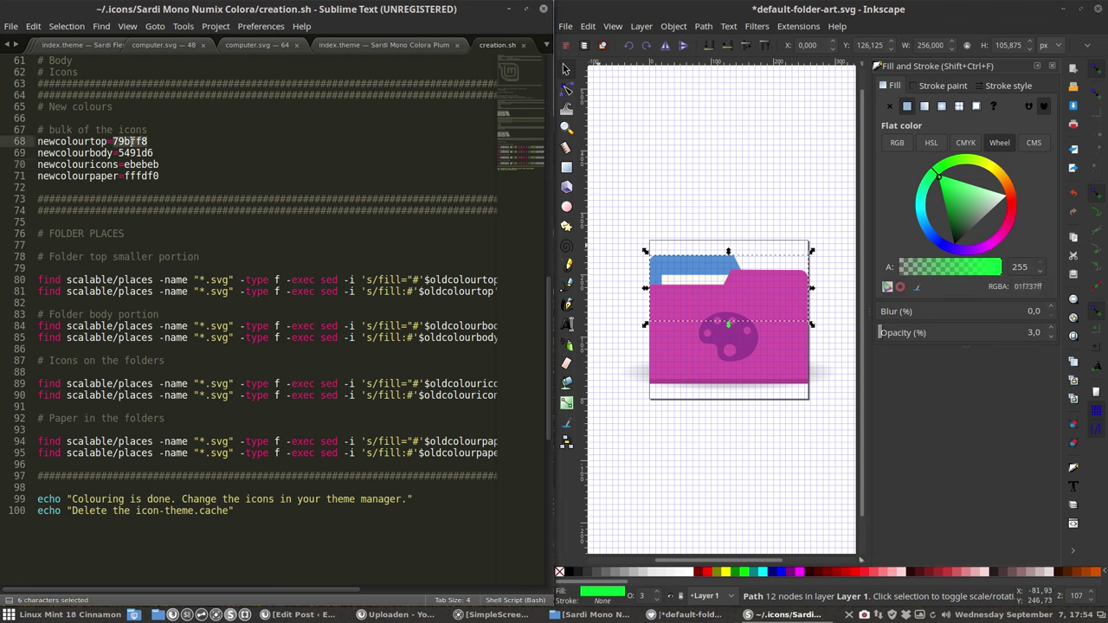
{"action": "key", "text": "ctrl+v"}
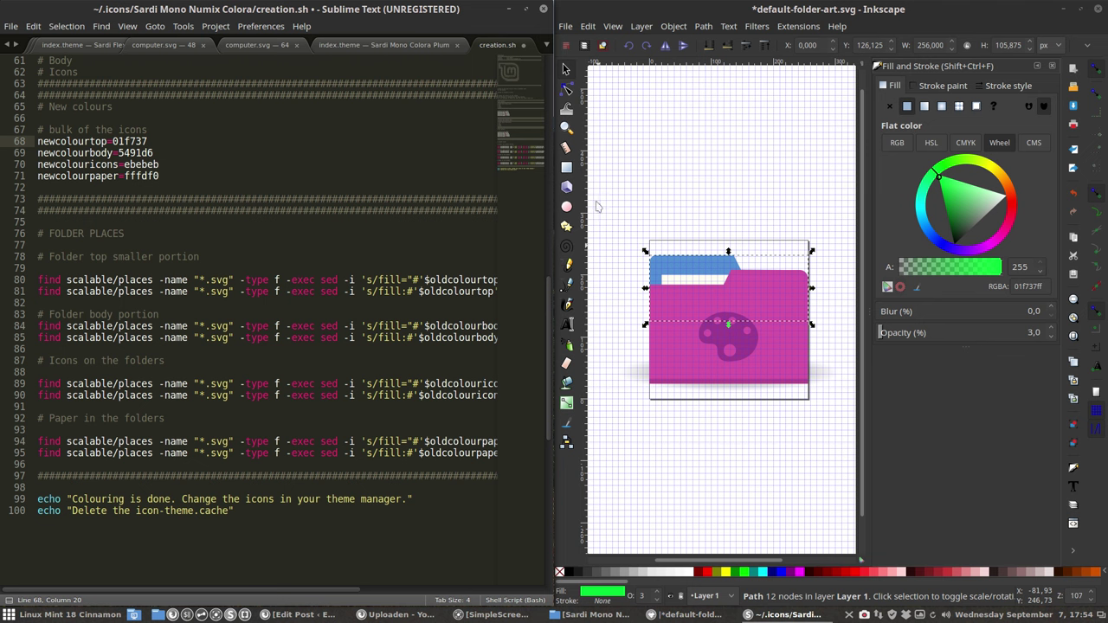
- Replace newcolourbody's 5491d6 with the pink folder body colour d654a6
{"action": "left_click", "coordinate": [673, 365]}
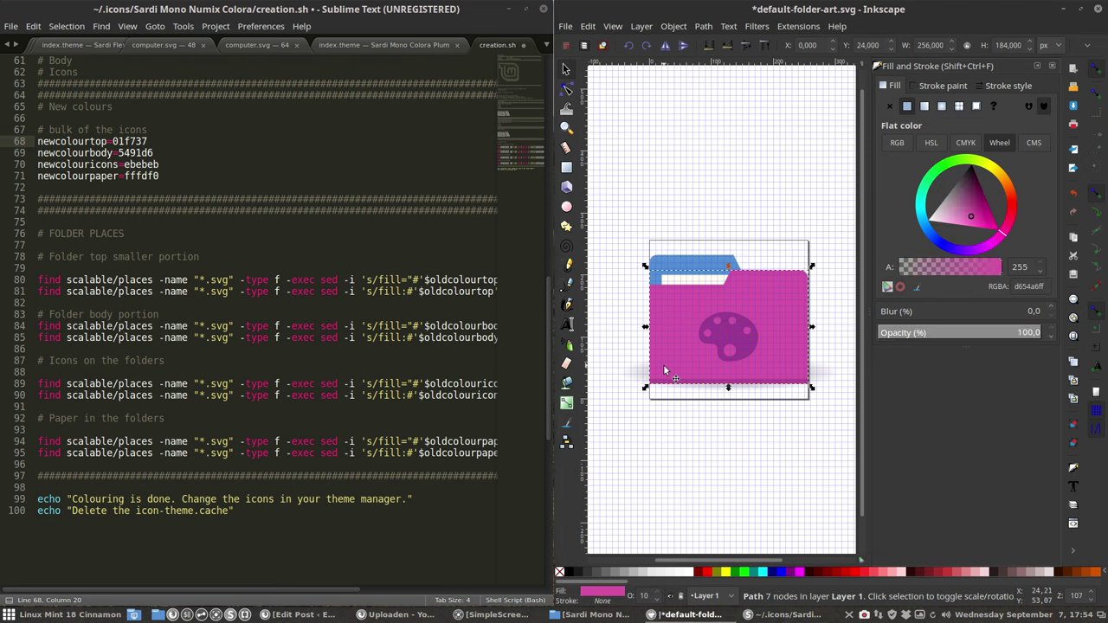
{"action": "double_click", "coordinate": [1023, 289]}
{"action": "key", "text": "ctrl+c"}
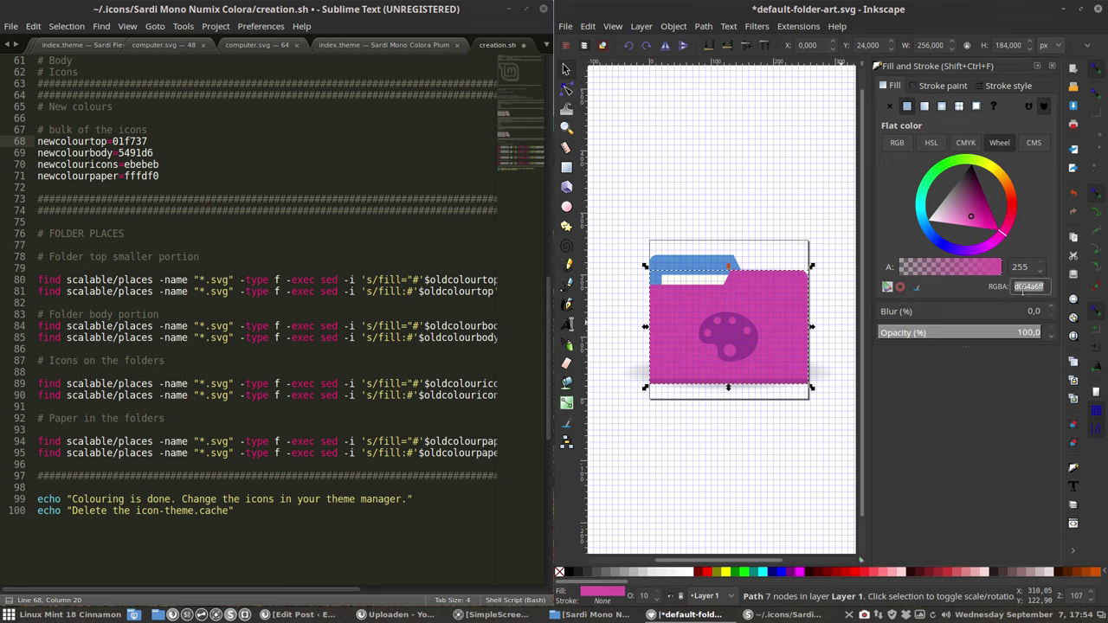
{"action": "double_click", "coordinate": [137, 154]}
{"action": "key", "text": "ctrl+v"}
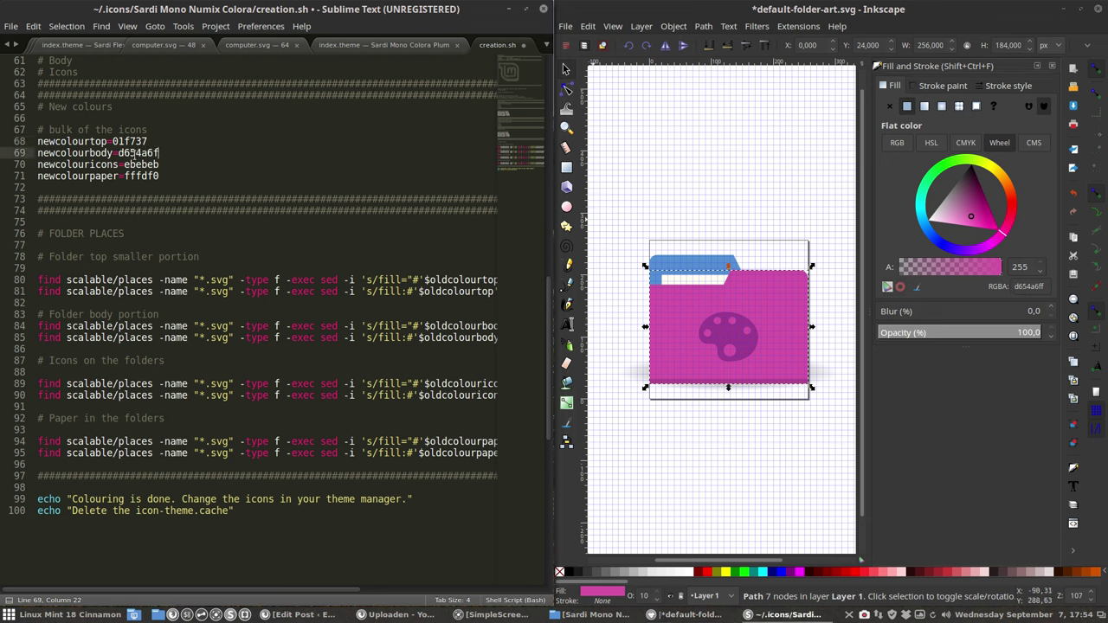
- Replace newcolouricons' ebebeb with the palette emblem's purple 9e3b8d
{"action": "left_click", "coordinate": [141, 163]}
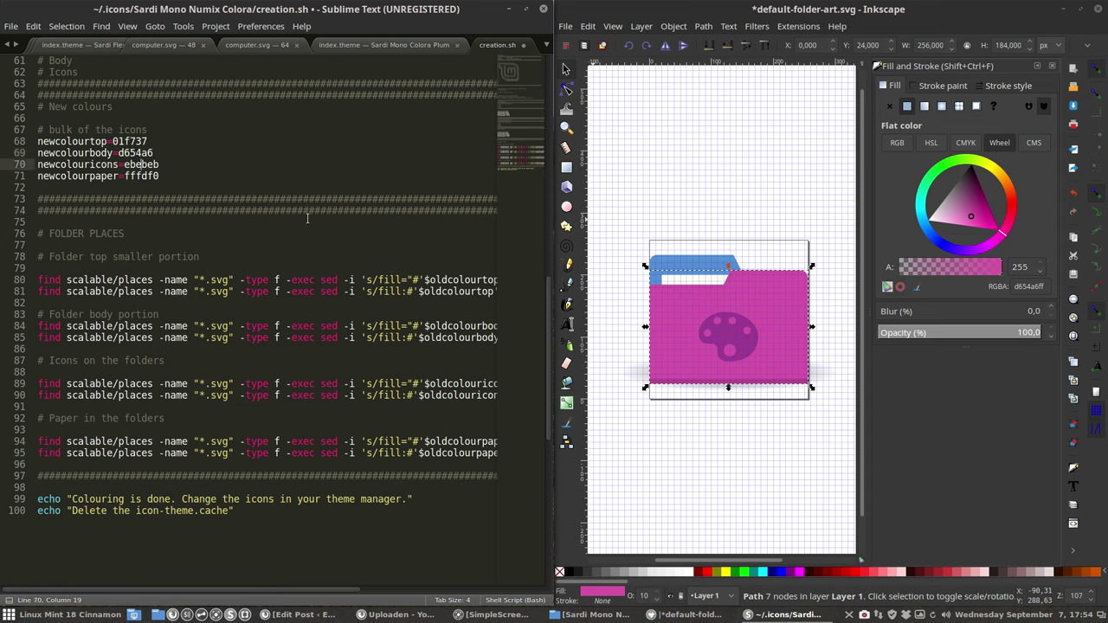
{"action": "left_click", "coordinate": [734, 347]}
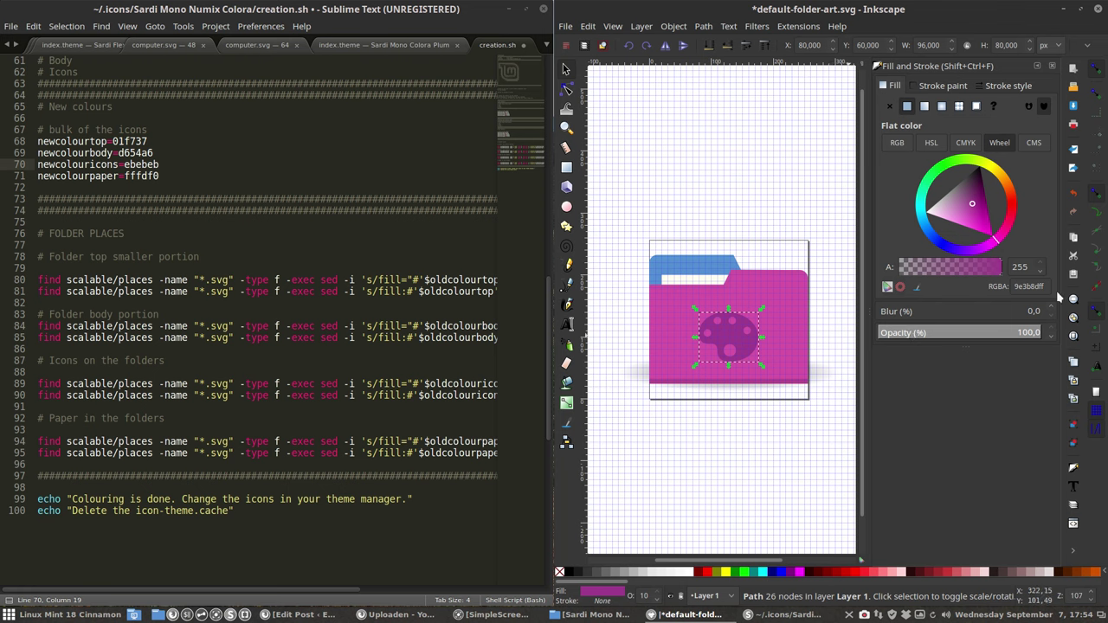
{"action": "double_click", "coordinate": [1032, 286]}
{"action": "key", "text": "ctrl+c"}
{"action": "double_click", "coordinate": [143, 164]}
{"action": "key", "text": "ctrl+v"}
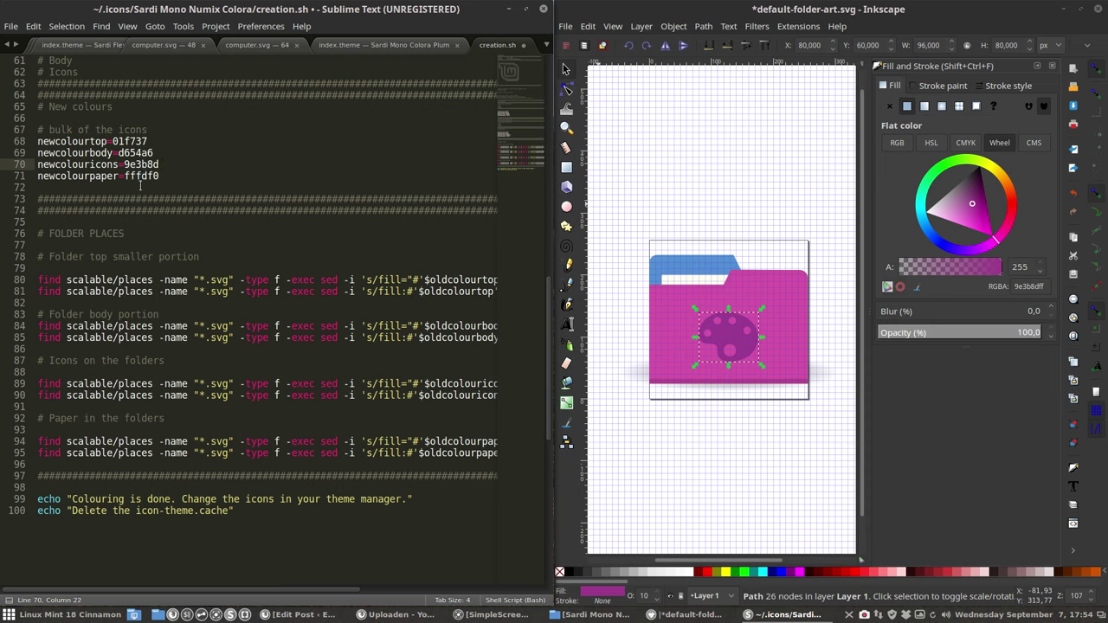
{"action": "left_click", "coordinate": [143, 177]}
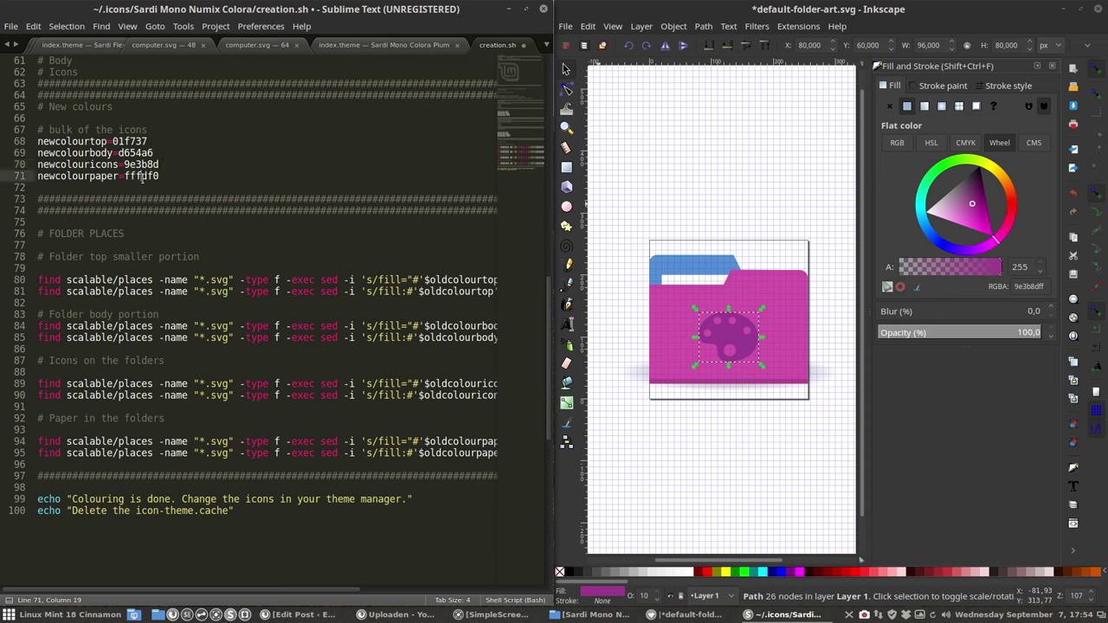
- Try brown, magenta, teal, crimson and purple on the paper strip, leave it gold e4ae1a, and close Inkscape
{"action": "left_click", "coordinate": [684, 286]}
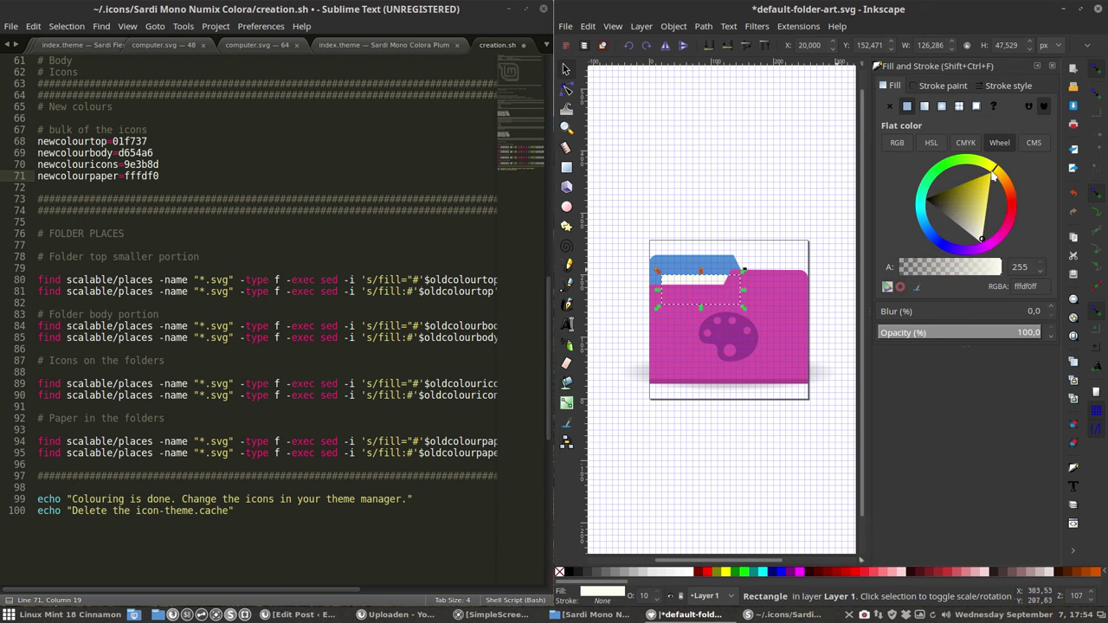
{"action": "left_click_drag", "start_coordinate": [996, 176], "coordinate": [1008, 190]}
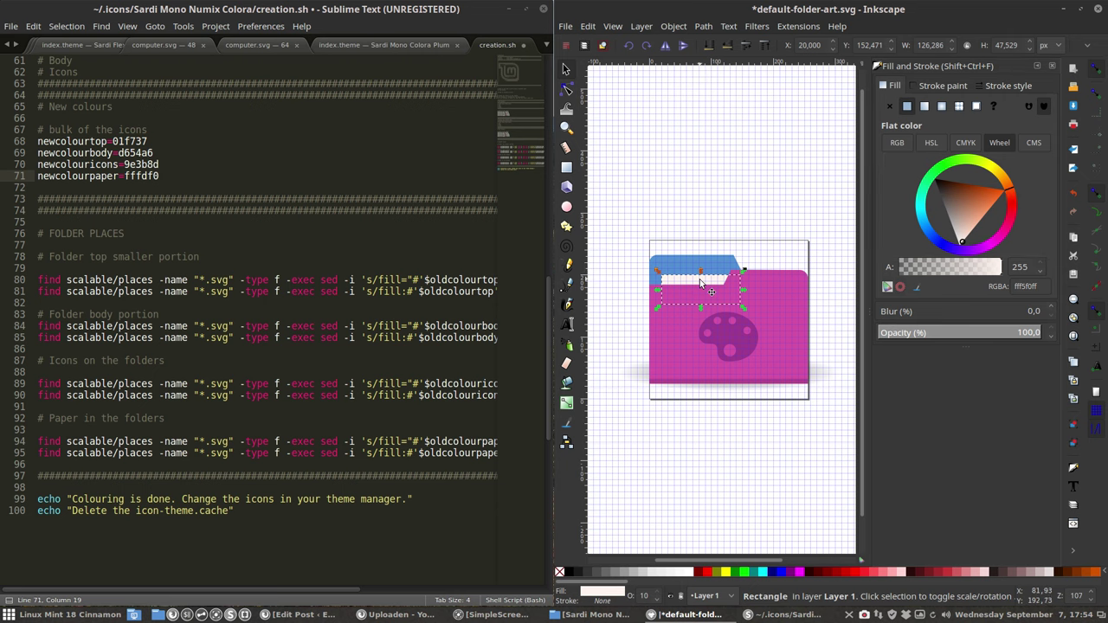
{"action": "left_click", "coordinate": [970, 198]}
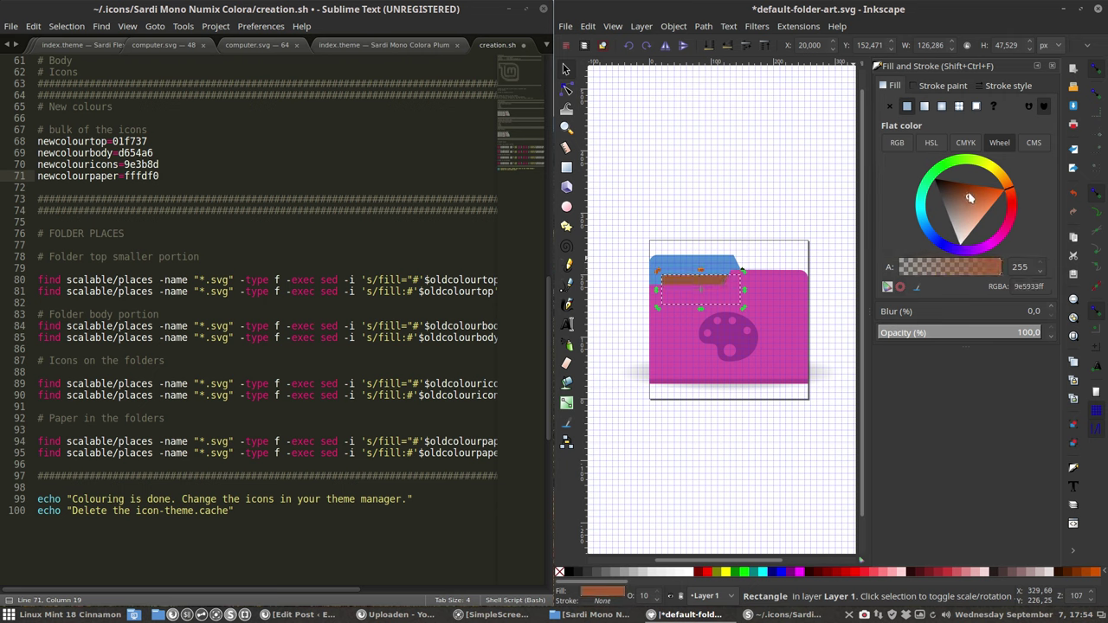
{"action": "left_click_drag", "start_coordinate": [1010, 210], "coordinate": [1005, 228]}
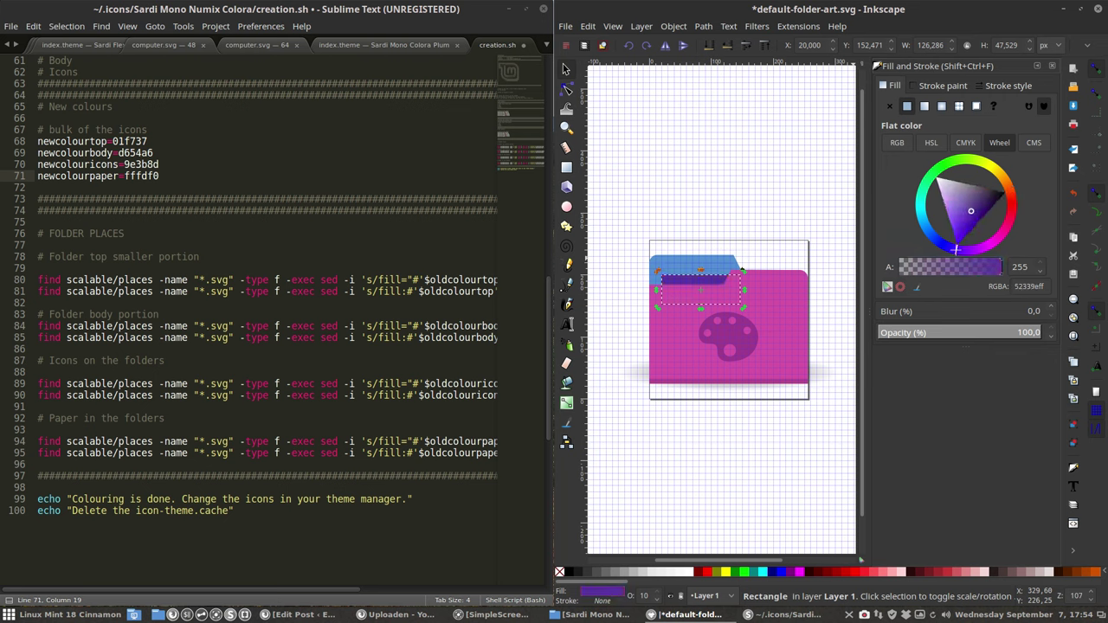
{"action": "mouse_move", "coordinate": [928, 242]}
{"action": "left_mouse_down"}
{"action": "mouse_move", "coordinate": [918, 182]}
{"action": "mouse_move", "coordinate": [987, 158]}
{"action": "mouse_move", "coordinate": [1011, 201]}
{"action": "mouse_move", "coordinate": [997, 221]}
{"action": "mouse_move", "coordinate": [1010, 185]}
{"action": "left_mouse_up"}
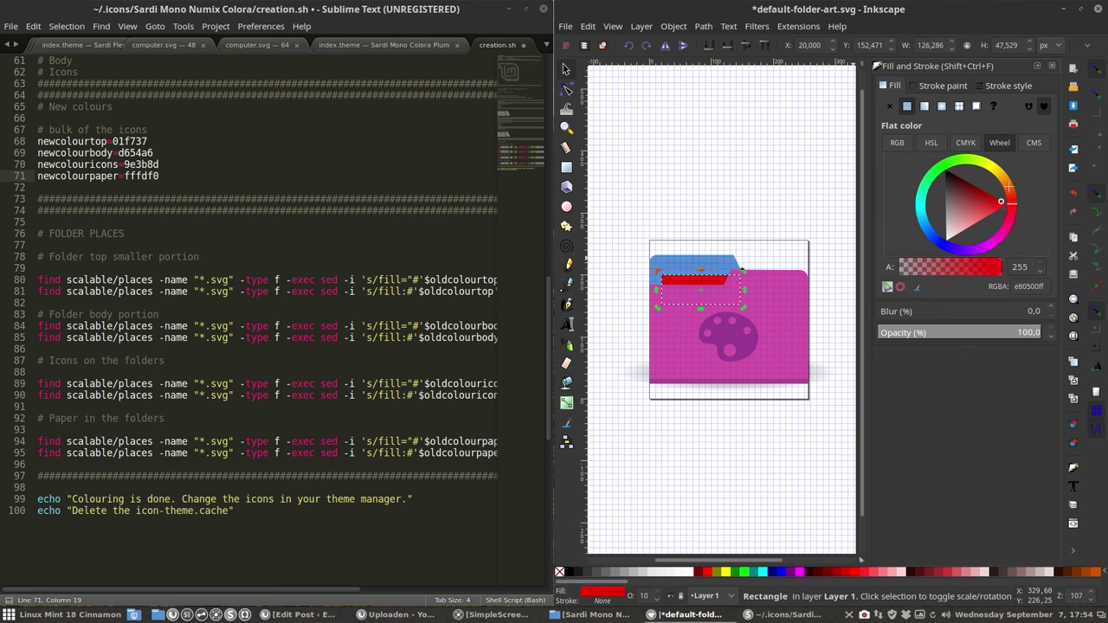
{"action": "left_click", "coordinate": [1012, 220]}
{"action": "left_click", "coordinate": [975, 200]}
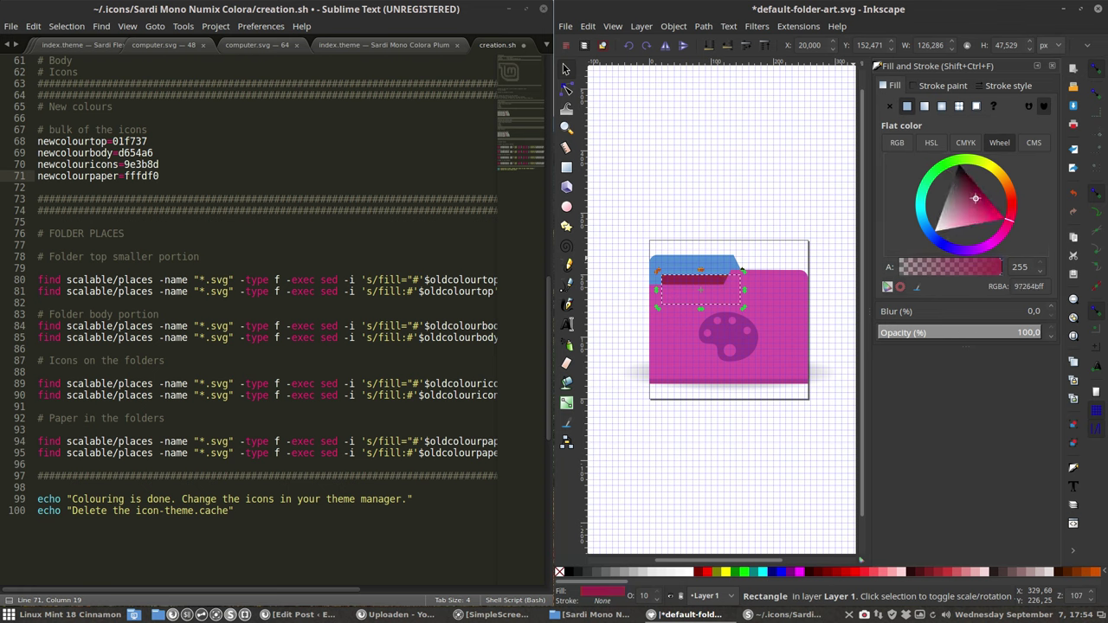
{"action": "mouse_move", "coordinate": [1012, 222]}
{"action": "left_mouse_down"}
{"action": "mouse_move", "coordinate": [957, 252]}
{"action": "mouse_move", "coordinate": [924, 227]}
{"action": "mouse_move", "coordinate": [934, 195]}
{"action": "mouse_move", "coordinate": [971, 161]}
{"action": "mouse_move", "coordinate": [1000, 176]}
{"action": "mouse_move", "coordinate": [976, 190]}
{"action": "mouse_move", "coordinate": [987, 179]}
{"action": "mouse_move", "coordinate": [944, 164]}
{"action": "mouse_move", "coordinate": [1011, 191]}
{"action": "mouse_move", "coordinate": [995, 248]}
{"action": "mouse_move", "coordinate": [963, 259]}
{"action": "mouse_move", "coordinate": [931, 247]}
{"action": "mouse_move", "coordinate": [909, 208]}
{"action": "mouse_move", "coordinate": [936, 166]}
{"action": "mouse_move", "coordinate": [970, 161]}
{"action": "mouse_move", "coordinate": [1010, 180]}
{"action": "mouse_move", "coordinate": [1000, 172]}
{"action": "left_mouse_up"}
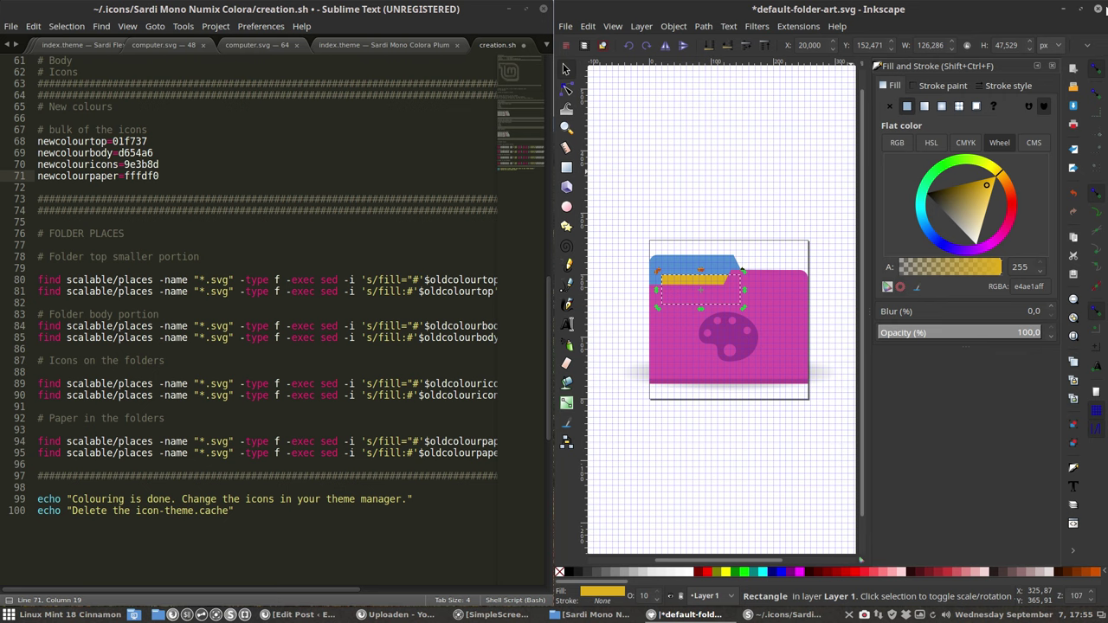
{"action": "left_click", "coordinate": [1094, 10]}
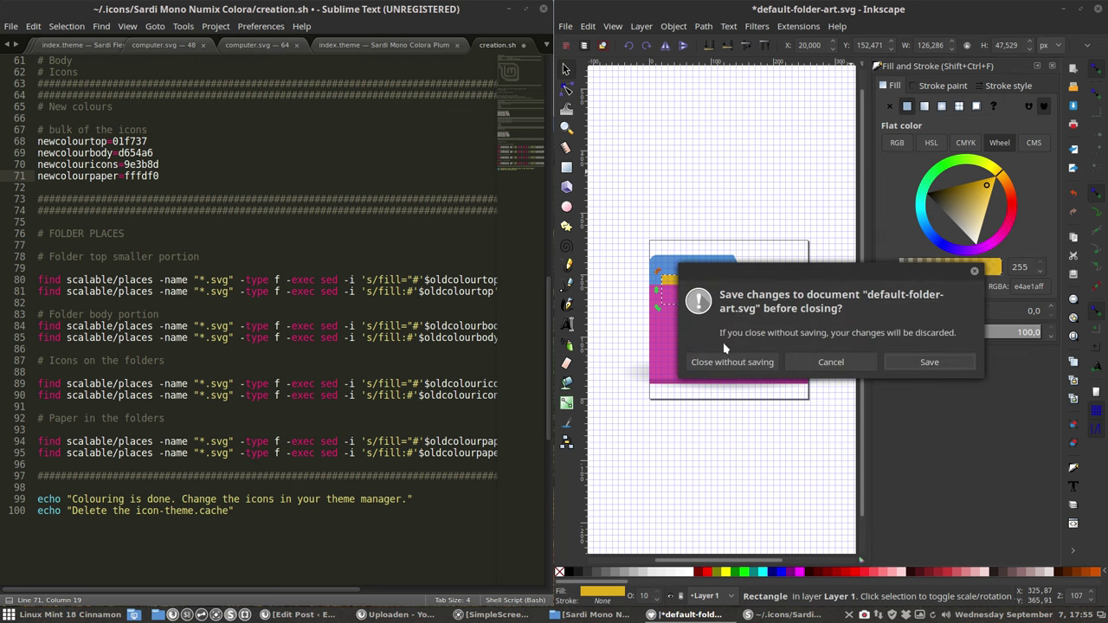
- Discard the Inkscape drawing changes, then save creation.sh and close Sublime Text
{"action": "left_click", "coordinate": [732, 362]}
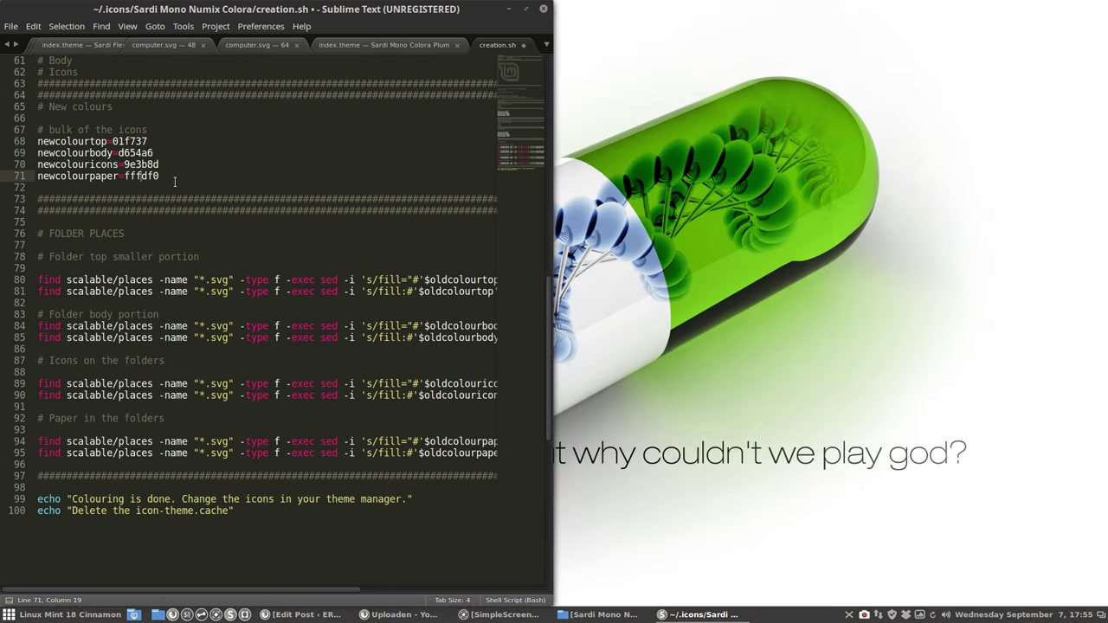
{"action": "key", "text": "Down"}
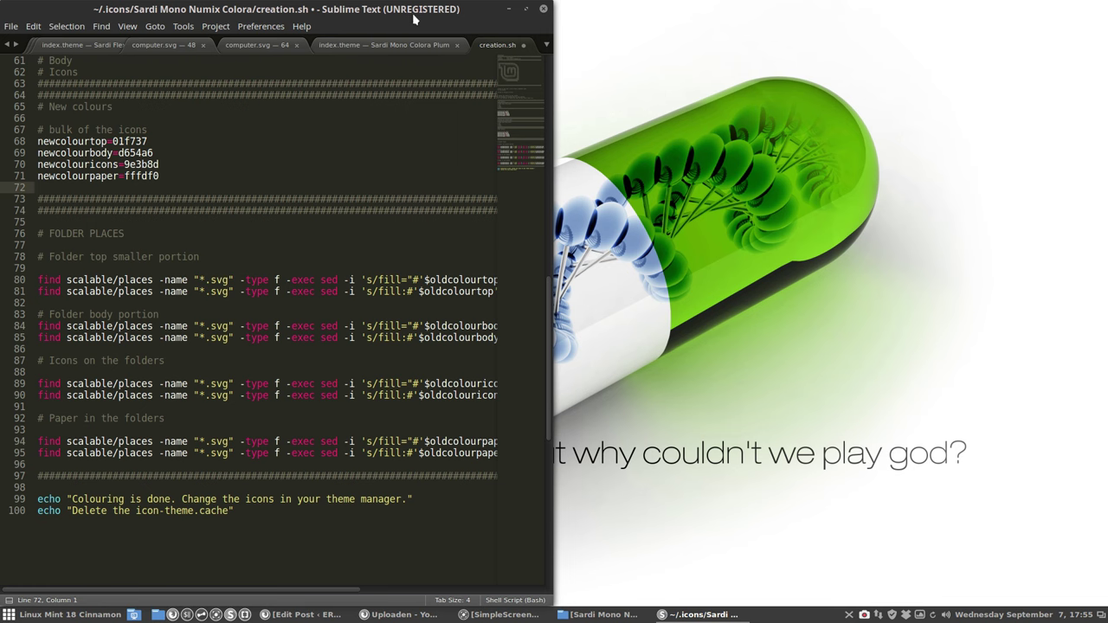
{"action": "left_click_drag", "start_coordinate": [399, 6], "coordinate": [645, 26]}
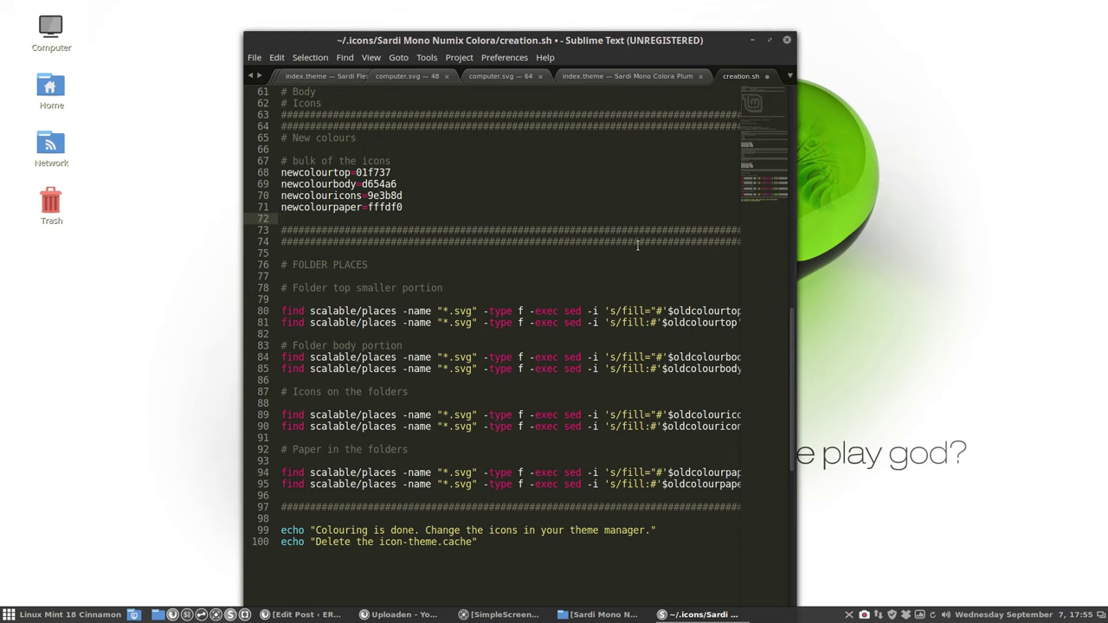
{"action": "key", "text": "ctrl+s"}
{"action": "left_click", "coordinate": [788, 40]}
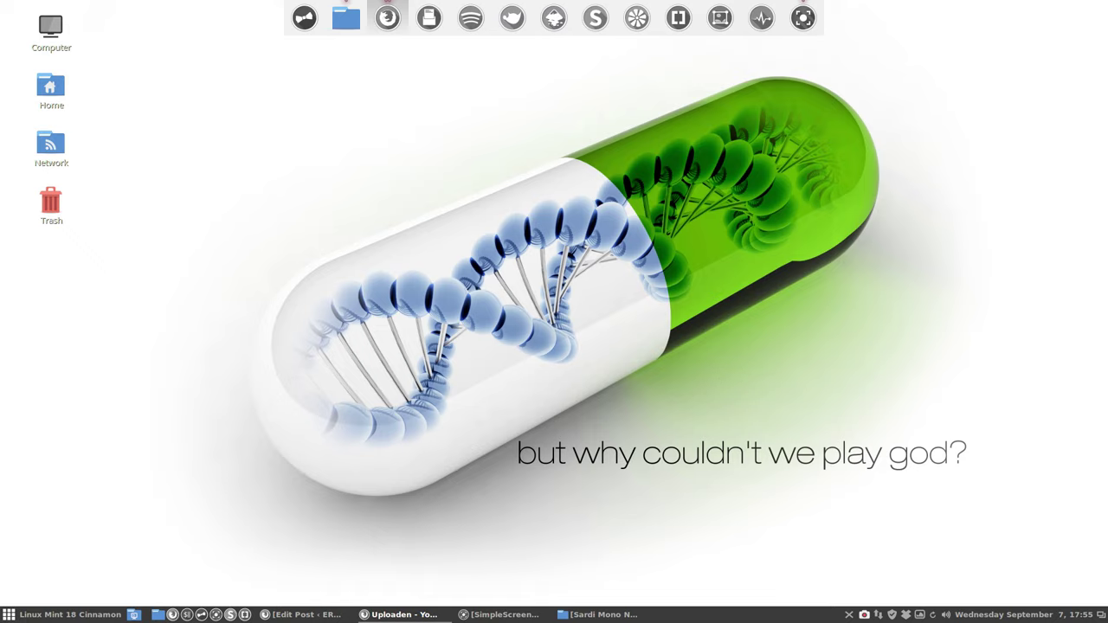
- Restore Nemo and run creation.sh in a terminal from the Sardi Mono Numix Colora folder
{"action": "left_click", "coordinate": [560, 618]}
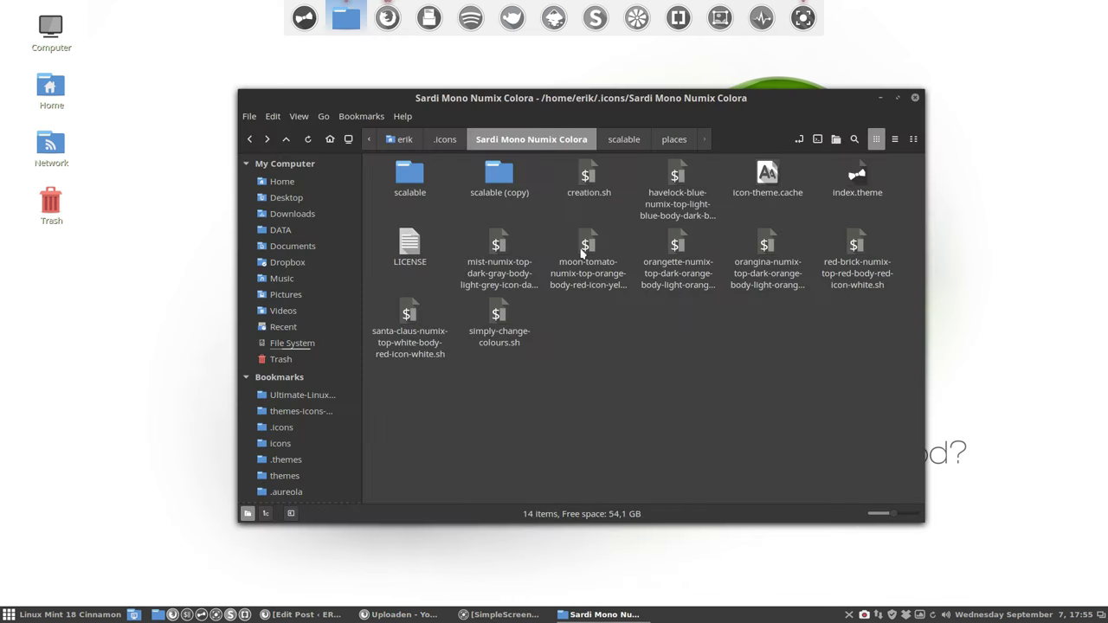
{"action": "left_click", "coordinate": [588, 179]}
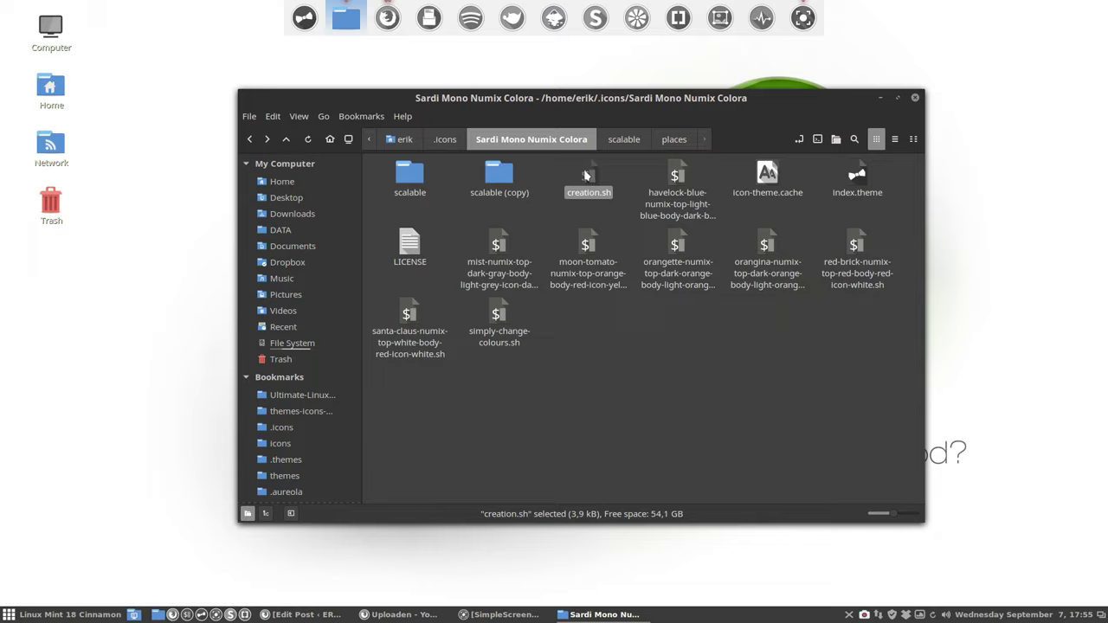
{"action": "double_click", "coordinate": [588, 176]}
{"action": "left_click", "coordinate": [437, 290]}
- Switch the icon theme to Mint-X-Purple and back to Sardi Mono Numix Colora, then close Themes
{"action": "left_click", "coordinate": [9, 615]}
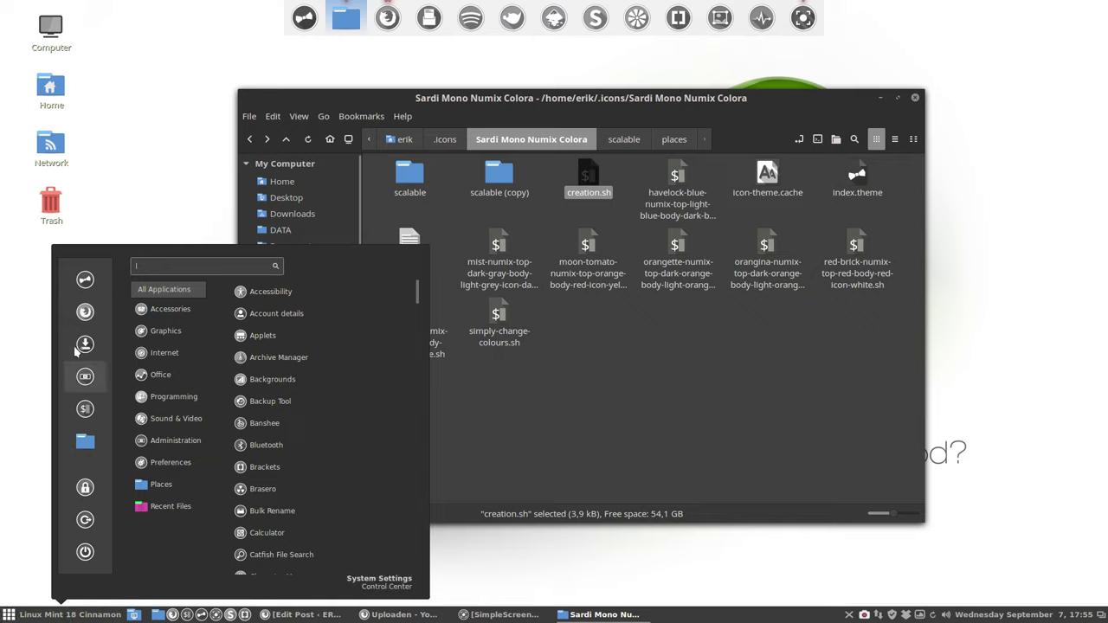
{"action": "key", "text": "Escape"}
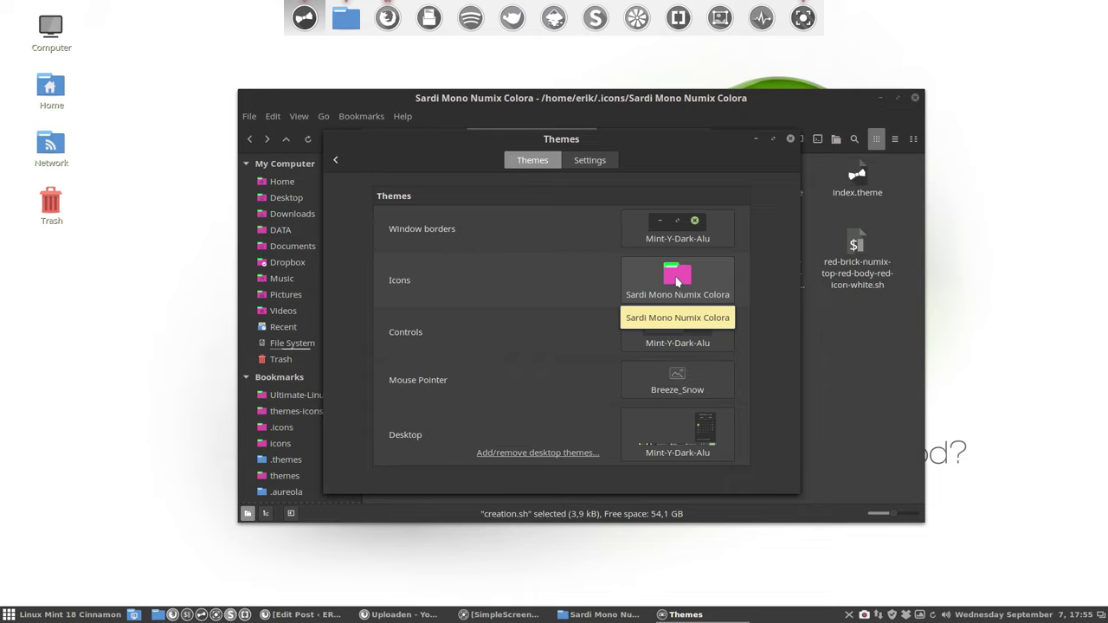
{"action": "left_click", "coordinate": [678, 281]}
{"action": "left_click", "coordinate": [688, 256]}
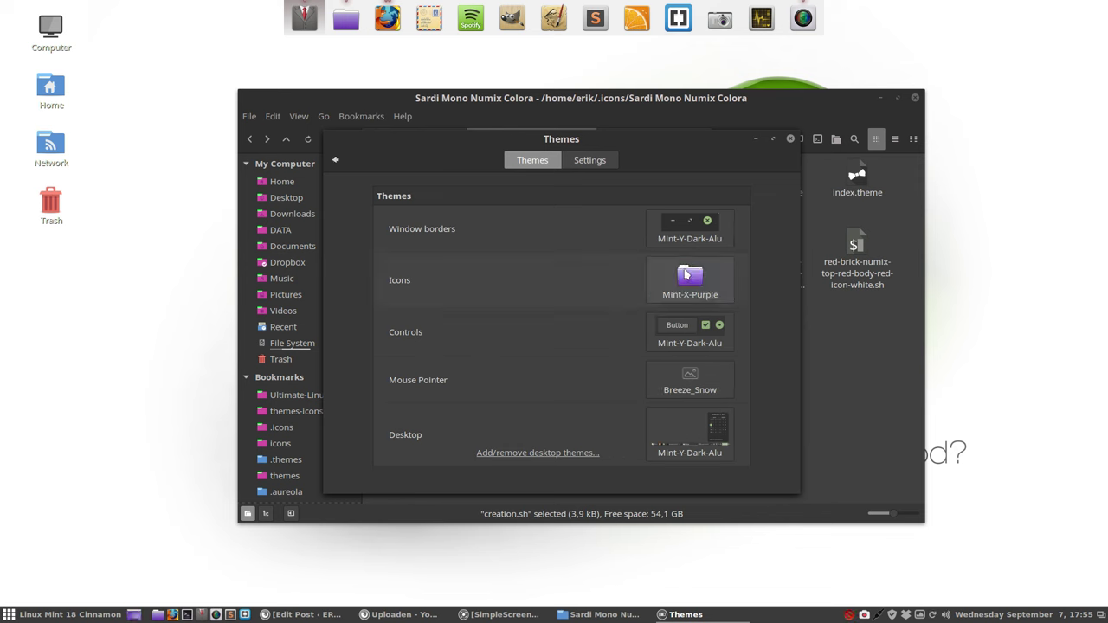
{"action": "left_click", "coordinate": [687, 274]}
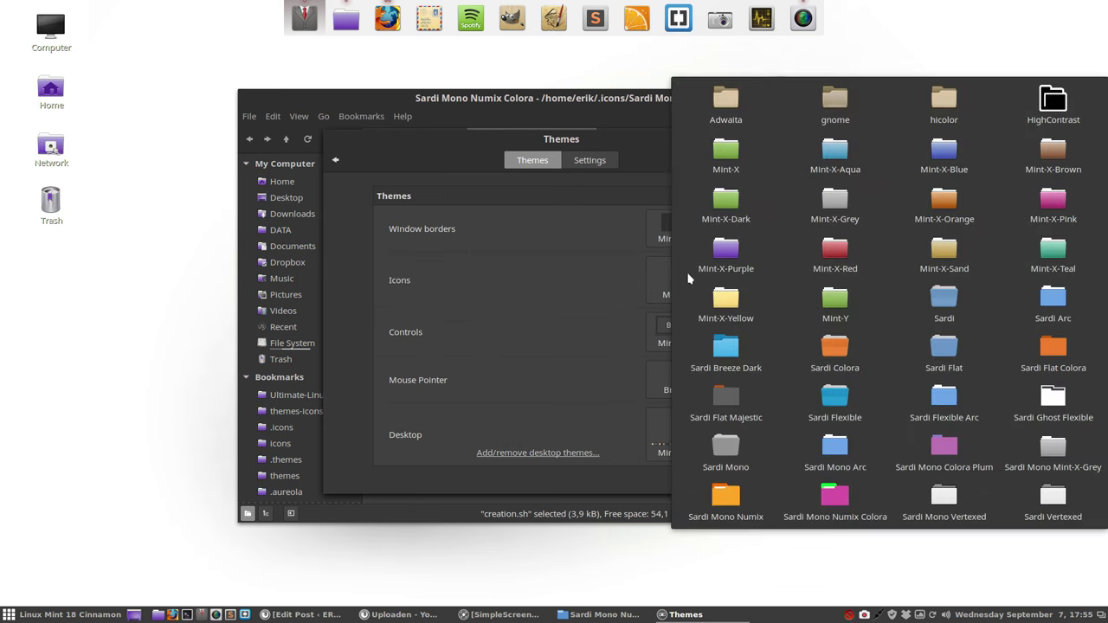
{"action": "left_click", "coordinate": [835, 507]}
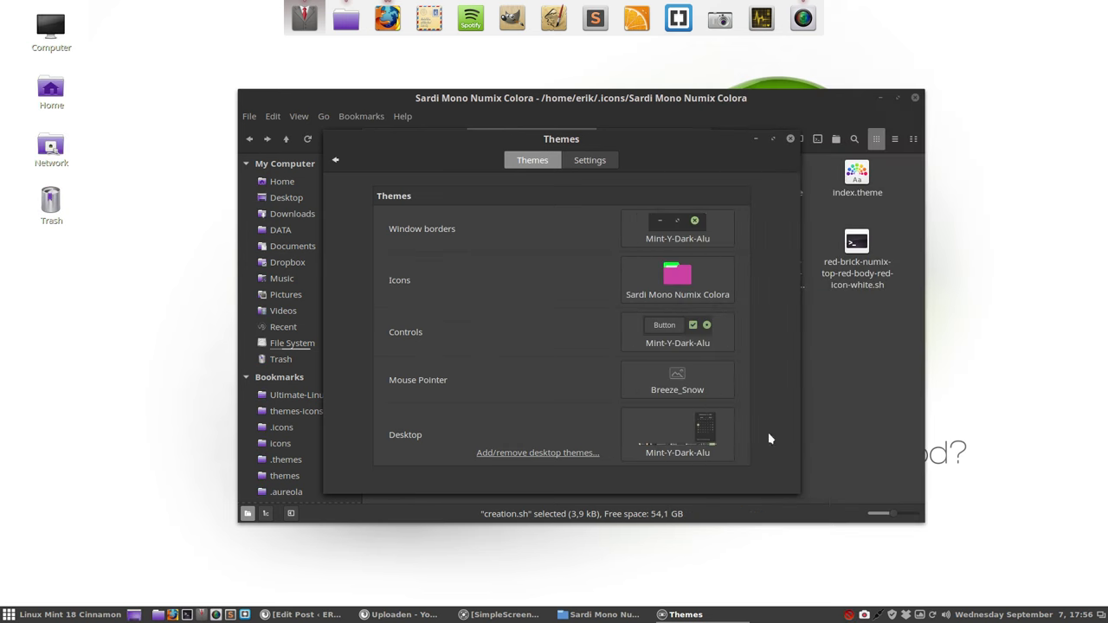
{"action": "left_click", "coordinate": [703, 296]}
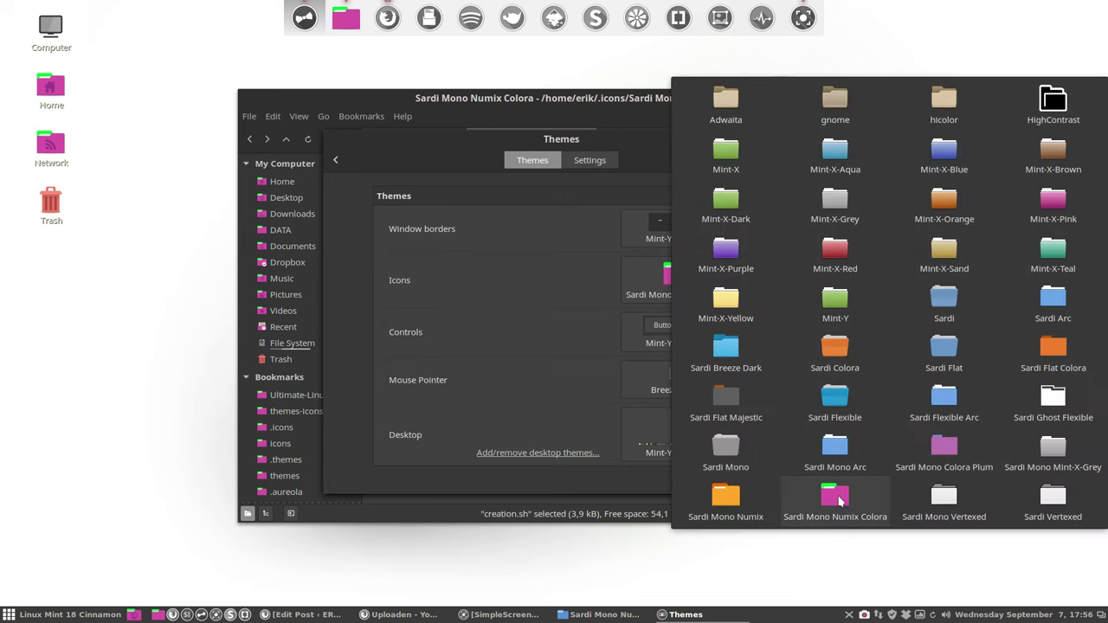
{"action": "left_click", "coordinate": [585, 274]}
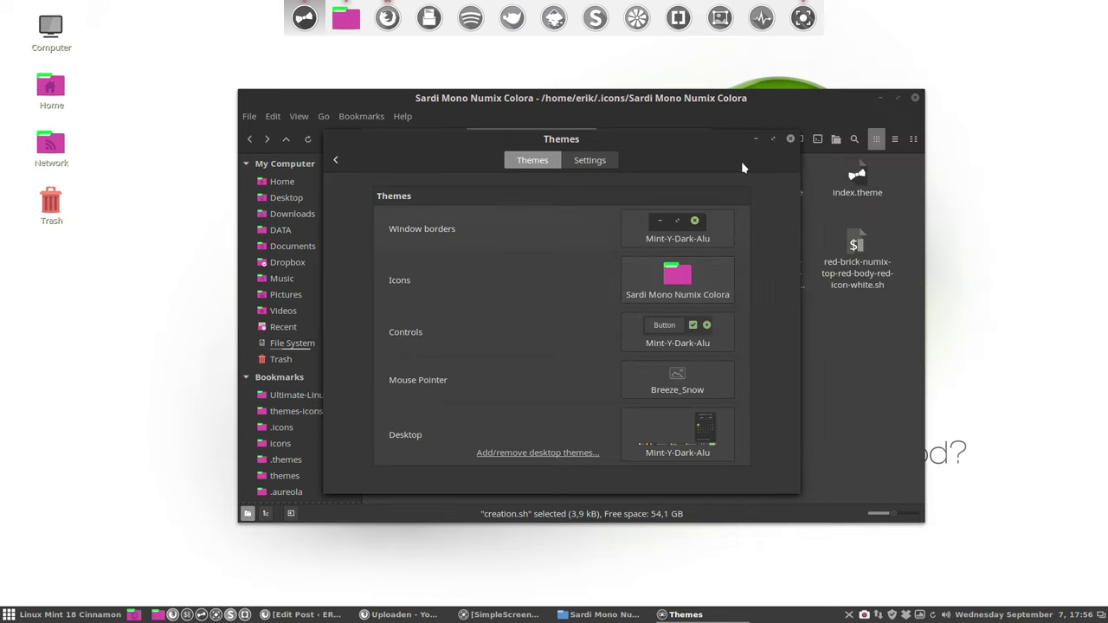
{"action": "left_click", "coordinate": [790, 140]}
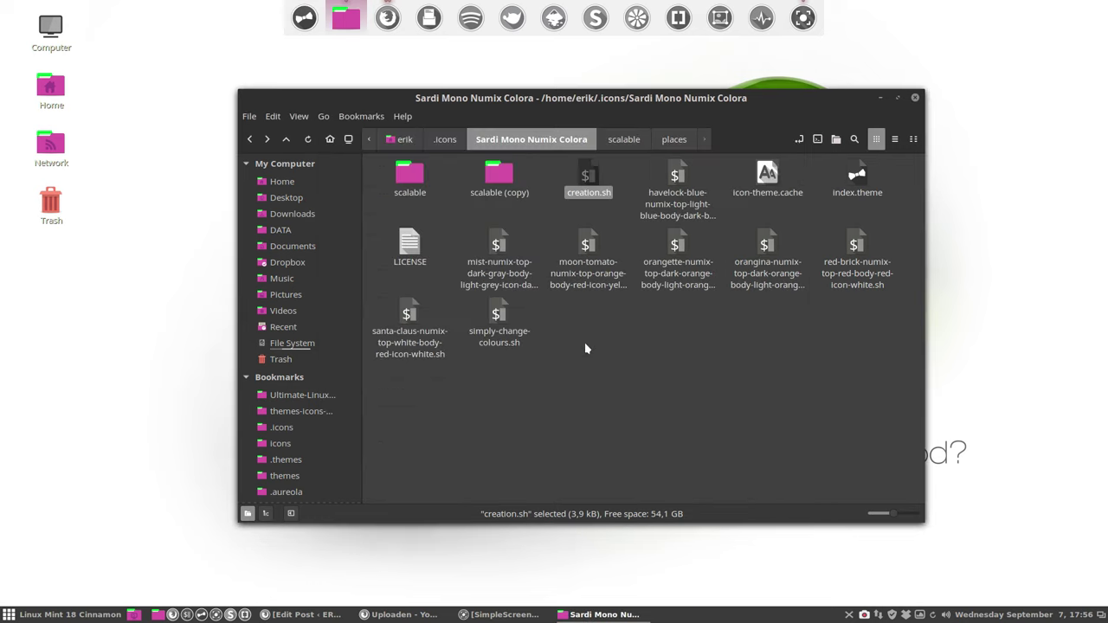
- Look over the recoloured folders in Home, then return to the Sardi Mono Numix Colora folder
{"action": "left_click", "coordinate": [281, 181]}
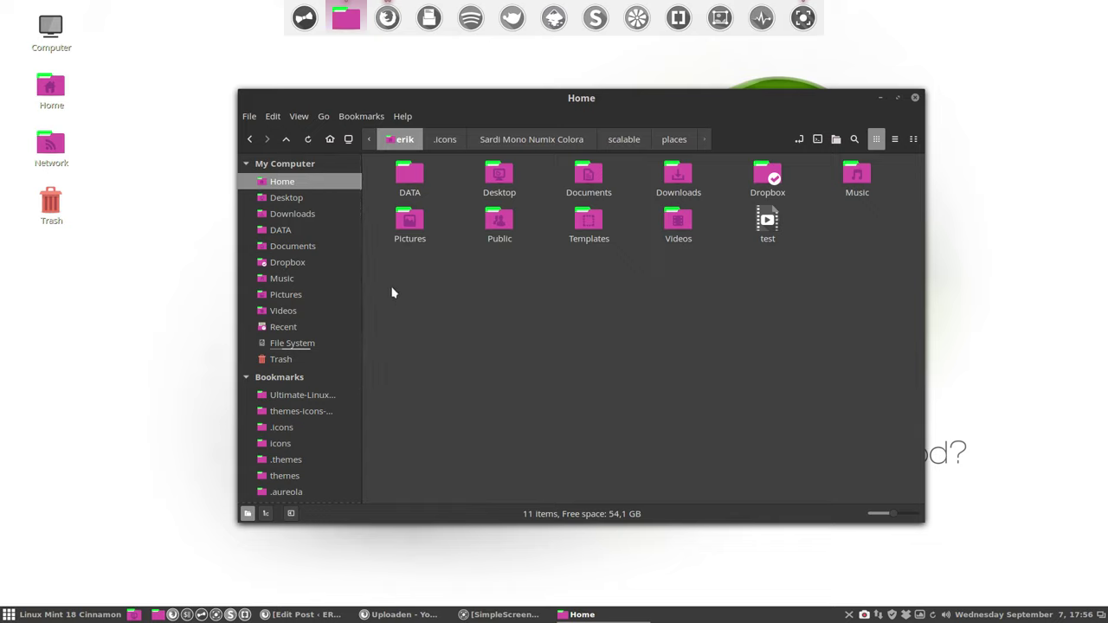
{"action": "left_click_drag", "start_coordinate": [392, 289], "coordinate": [920, 164]}
{"action": "left_click", "coordinate": [775, 329]}
{"action": "left_click", "coordinate": [532, 139]}
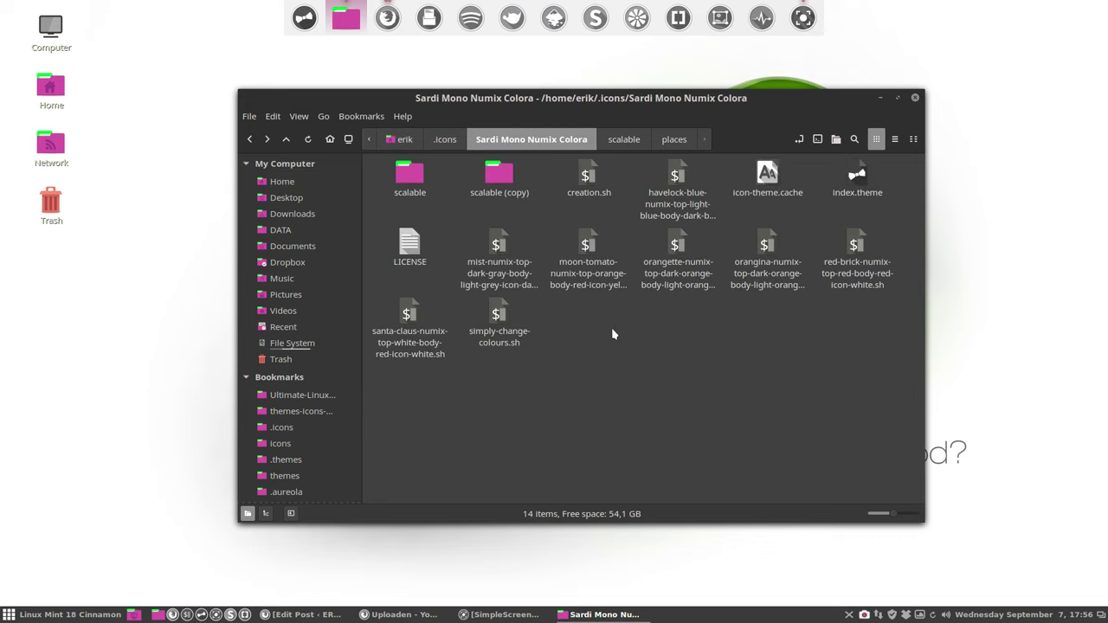
- Delete the scalable (copy) folder and select the creation.sh script
{"action": "left_click", "coordinate": [499, 176]}
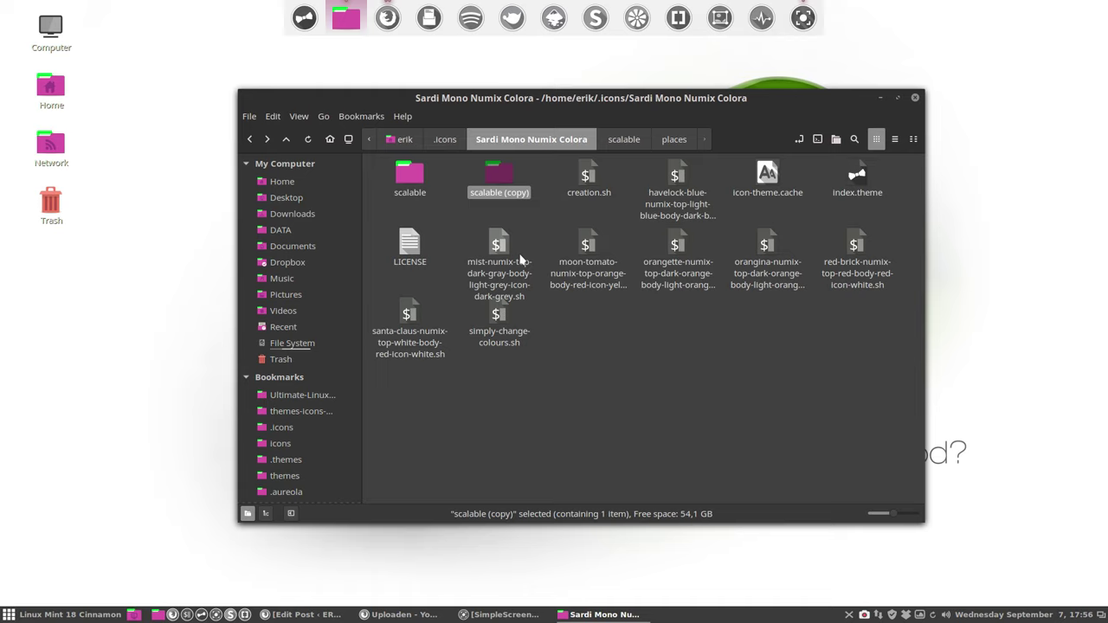
{"action": "left_click", "coordinate": [511, 221]}
{"action": "left_click", "coordinate": [497, 176]}
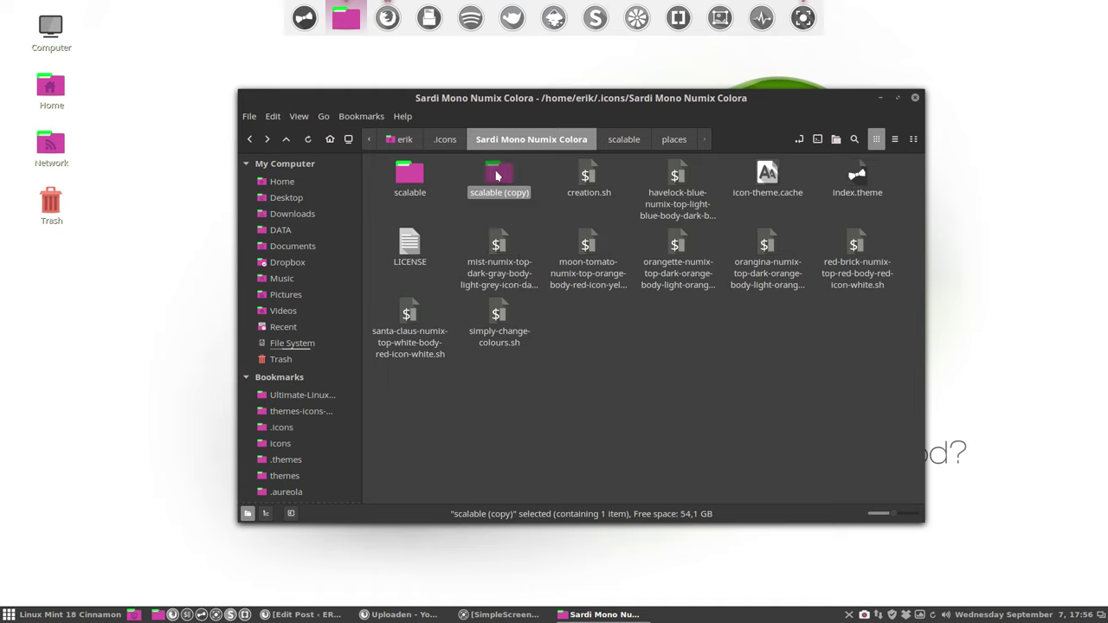
{"action": "key", "text": "Delete"}
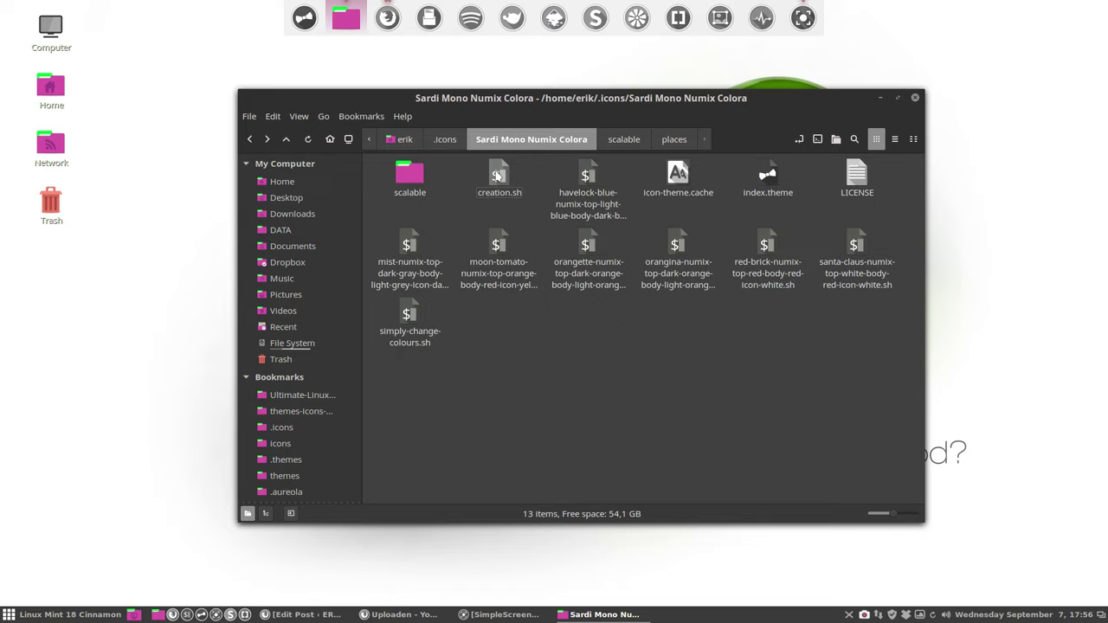
{"action": "left_click", "coordinate": [409, 316]}
{"action": "left_click", "coordinate": [497, 175]}
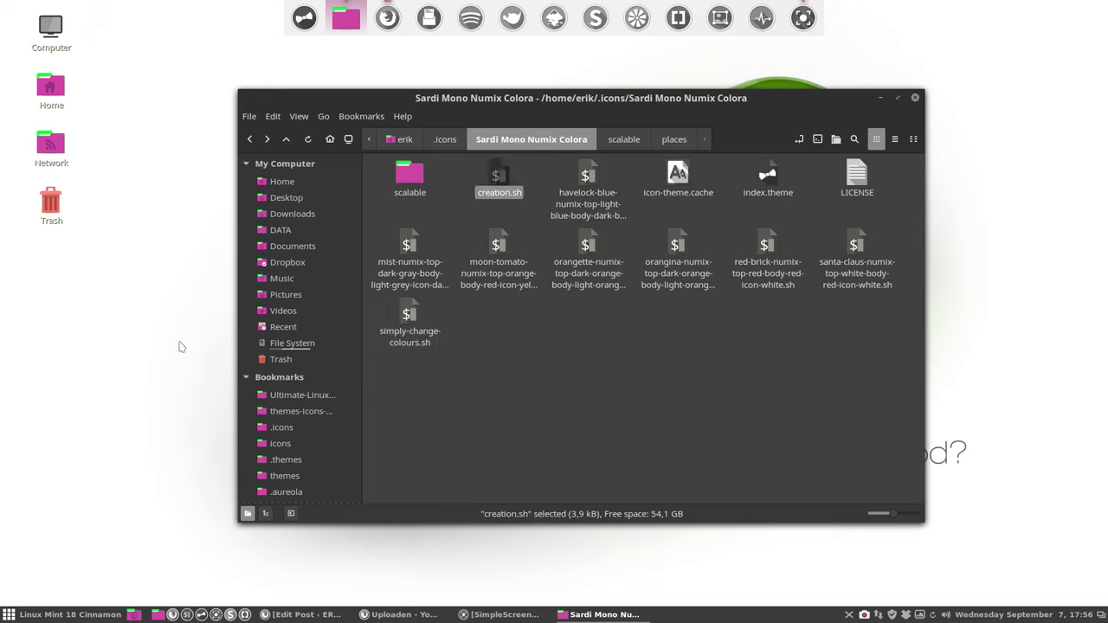
{"action": "key", "text": "super"}
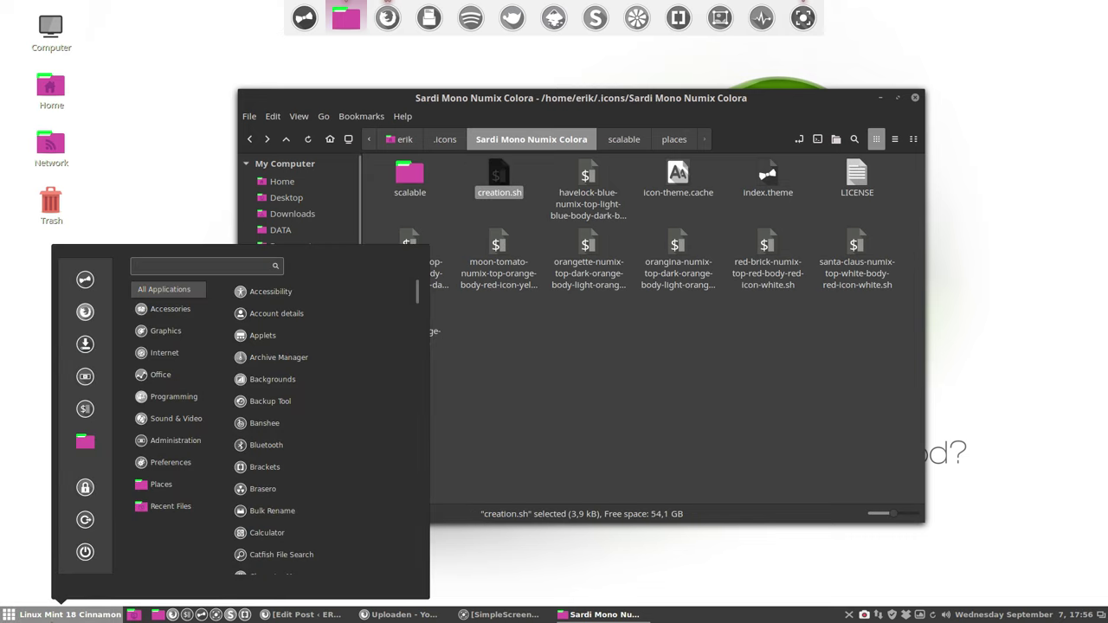
- Use Gpick to sample a pink folder, adding #D654A6 Hot pink to the palette, then close it
{"action": "type", "text": "gpick"}
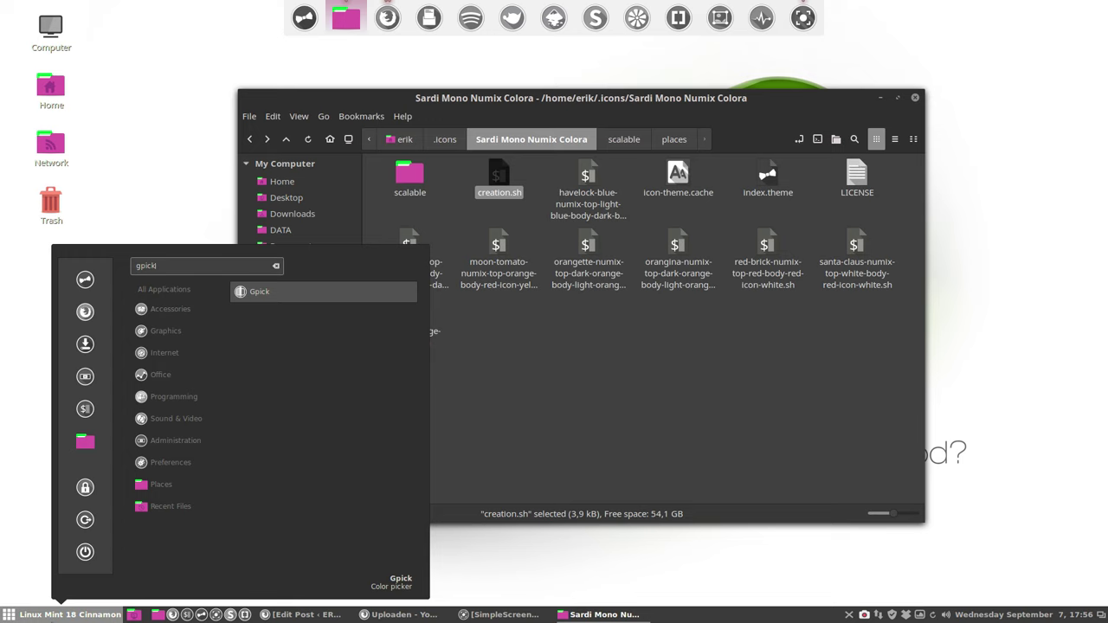
{"action": "key", "text": "Return"}
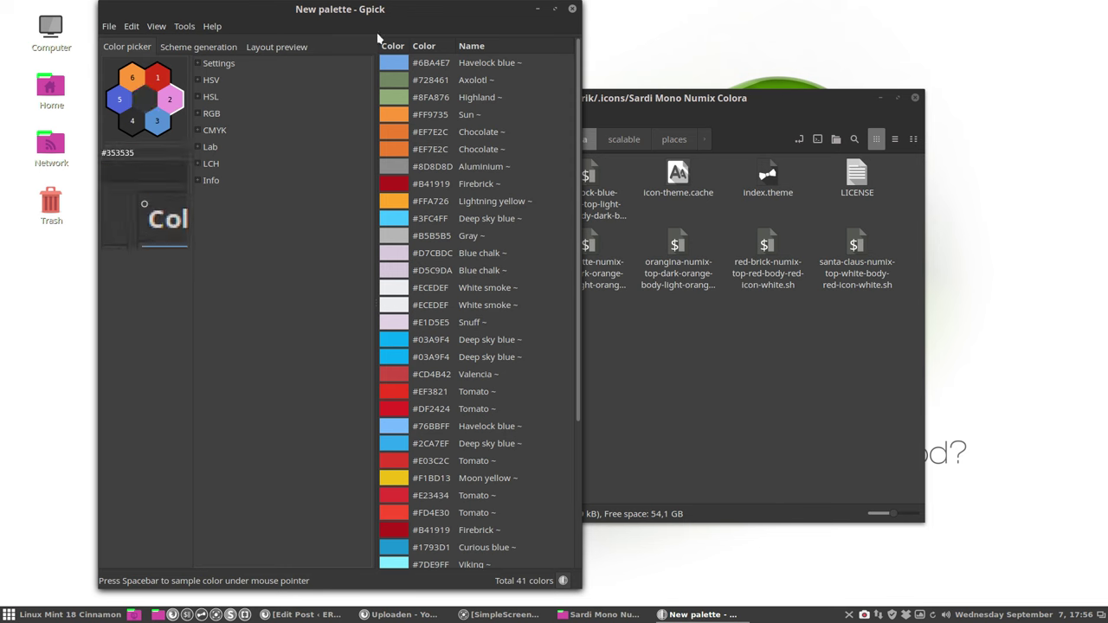
{"action": "left_click_drag", "start_coordinate": [369, 11], "coordinate": [370, 120]}
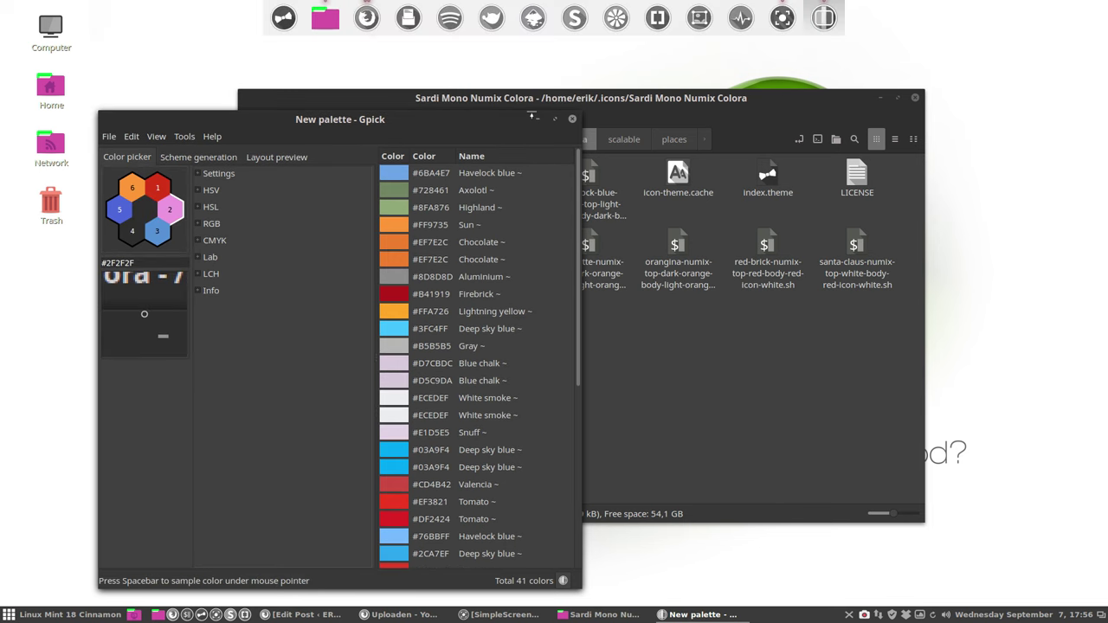
{"action": "left_click_drag", "start_coordinate": [531, 115], "coordinate": [817, 359]}
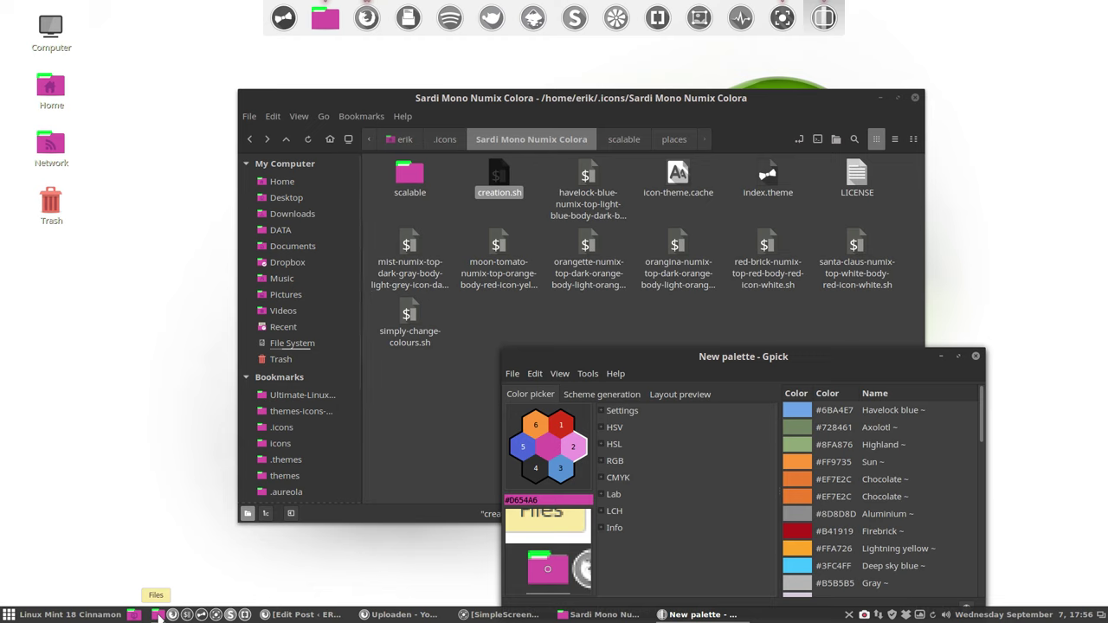
{"action": "key", "text": "space"}
{"action": "left_click_drag", "start_coordinate": [708, 356], "coordinate": [658, 198]}
{"action": "scroll", "coordinate": [828, 327], "scroll_direction": "down", "scroll_amount": 10}
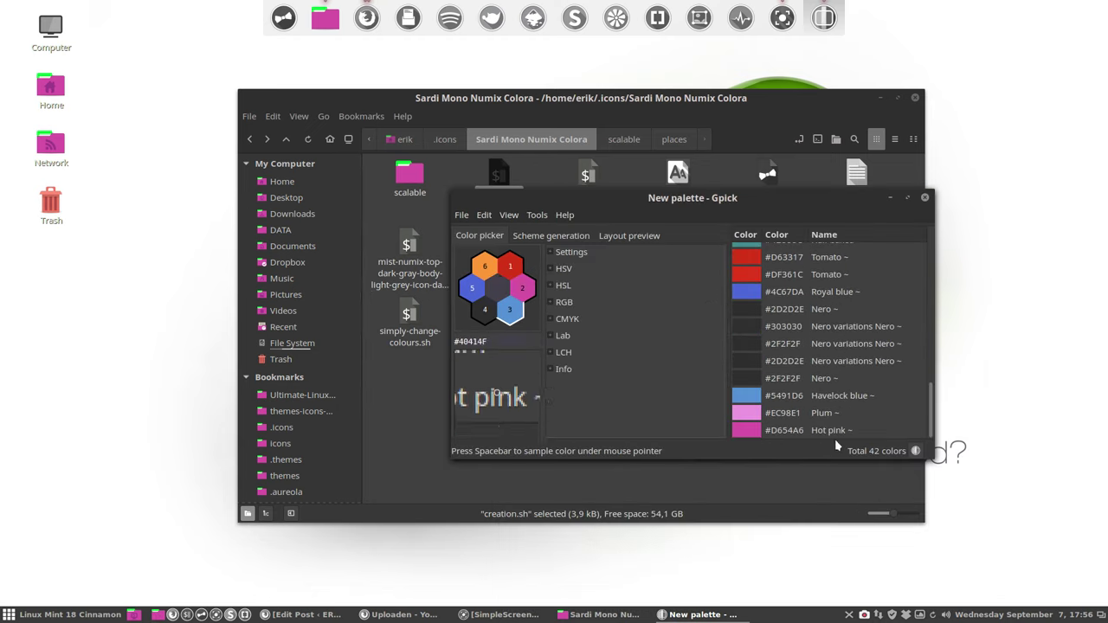
{"action": "left_click", "coordinate": [925, 200]}
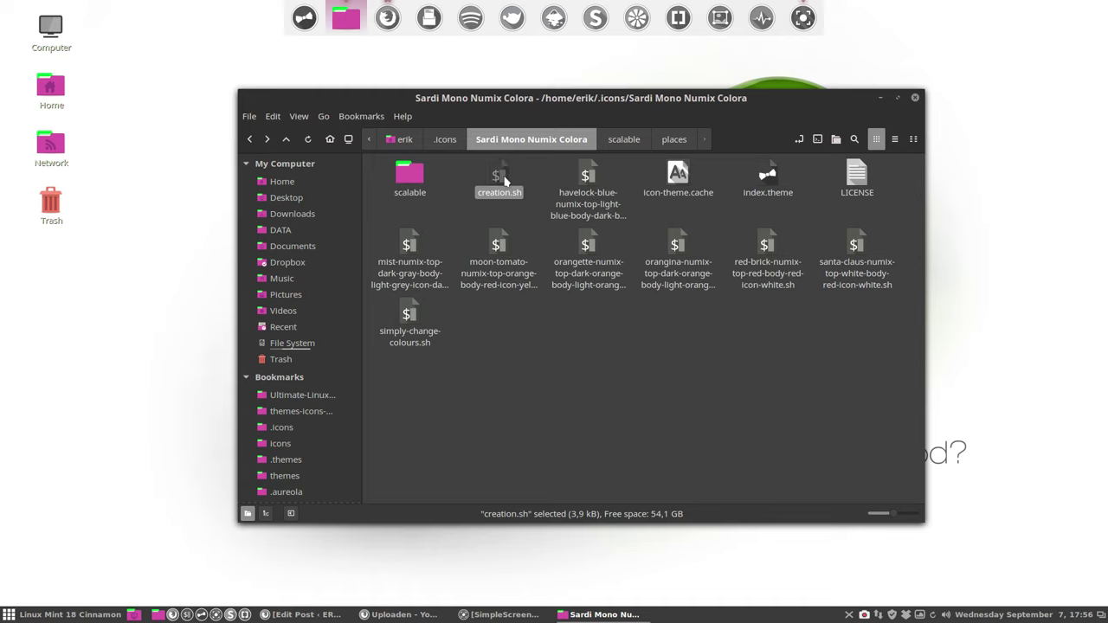
- Rename creation.sh to hot-pink-top-green-body-purple-icon-dark-purple.sh
{"action": "key", "text": "F2"}
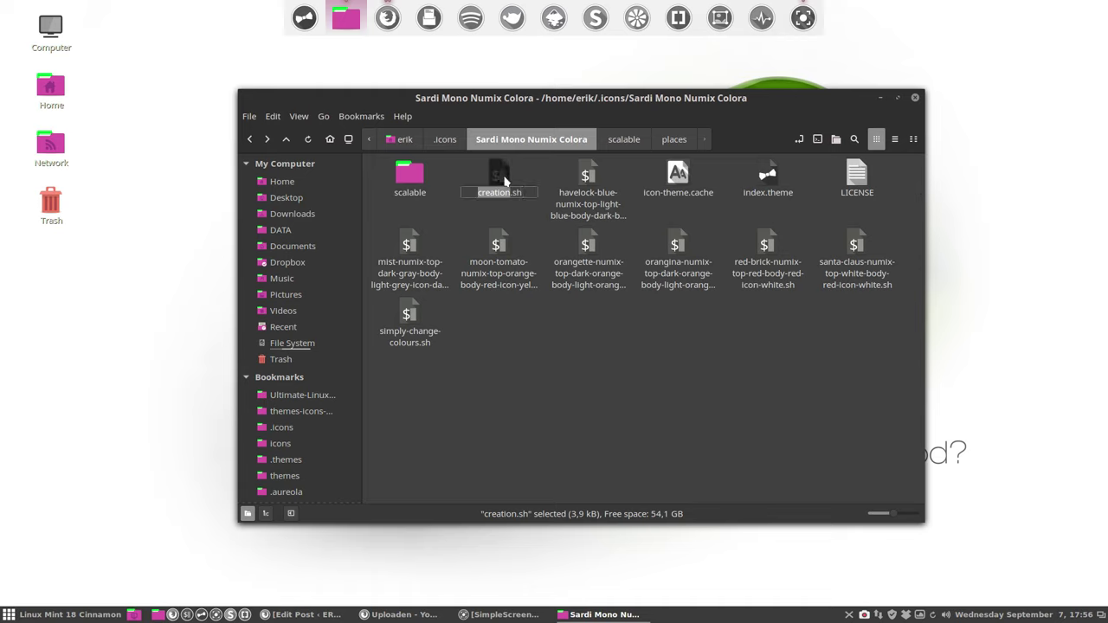
{"action": "type", "text": "hot-pink-top-green"}
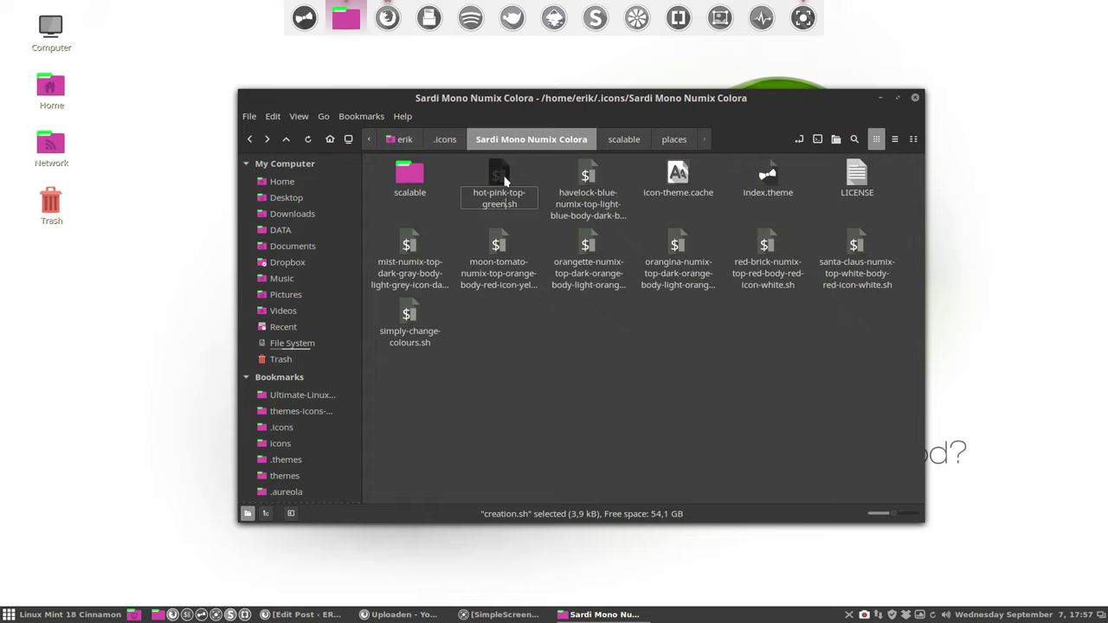
{"action": "type", "text": "-body-"}
{"action": "type", "text": "purple-icon"}
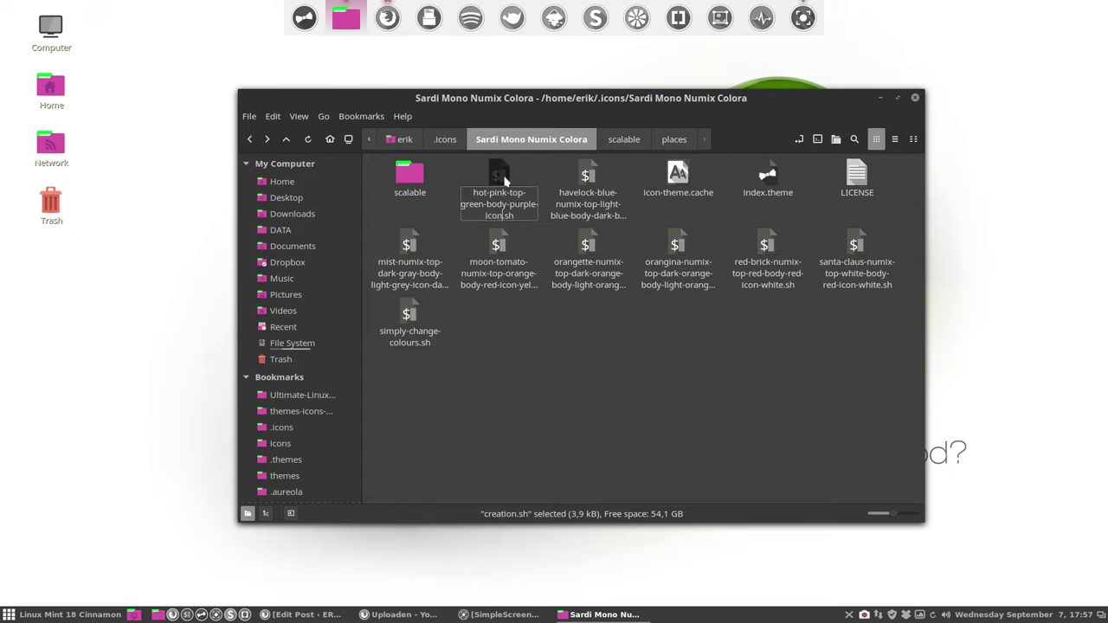
{"action": "type", "text": "-dark-purple"}
{"action": "double_click", "coordinate": [52, 90]}
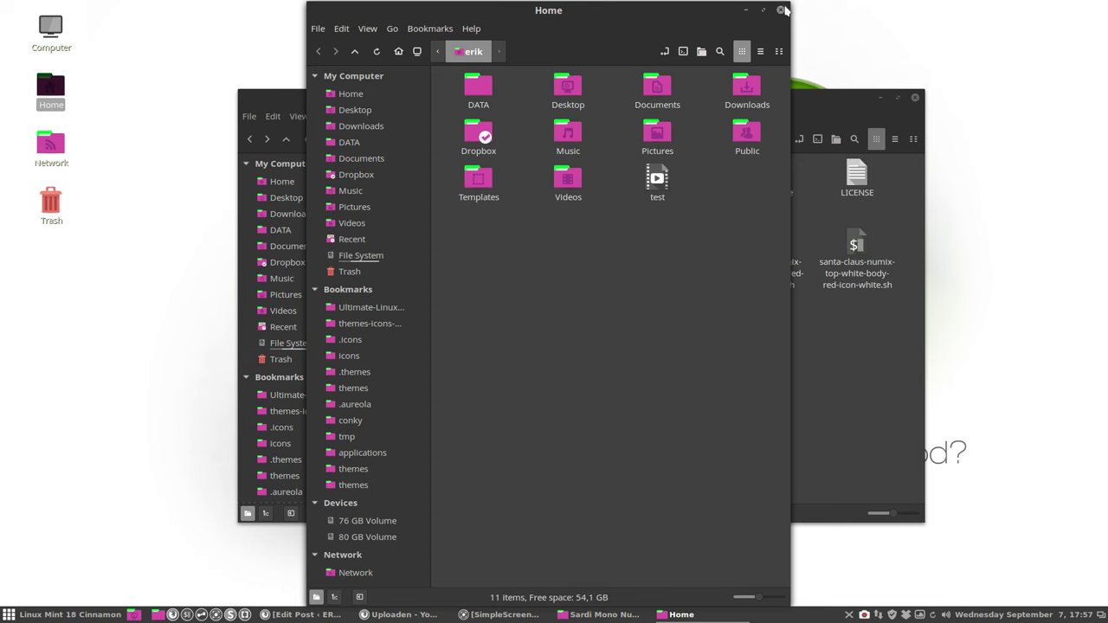
- Close the accidentally opened Home window and go up to the .icons folder
{"action": "left_click", "coordinate": [781, 10]}
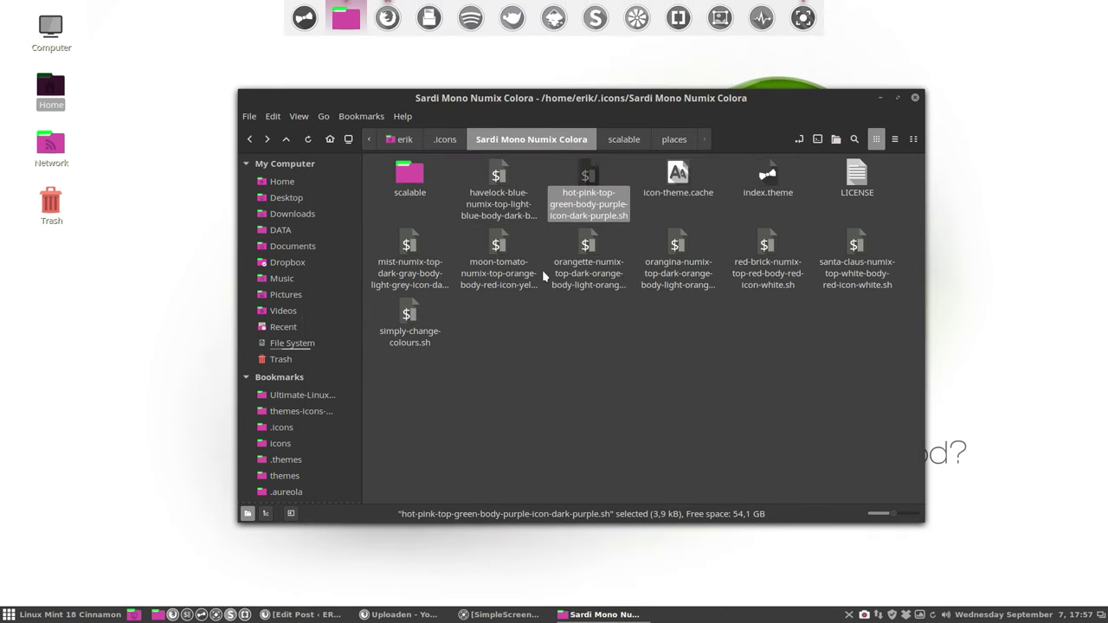
{"action": "left_click", "coordinate": [645, 204]}
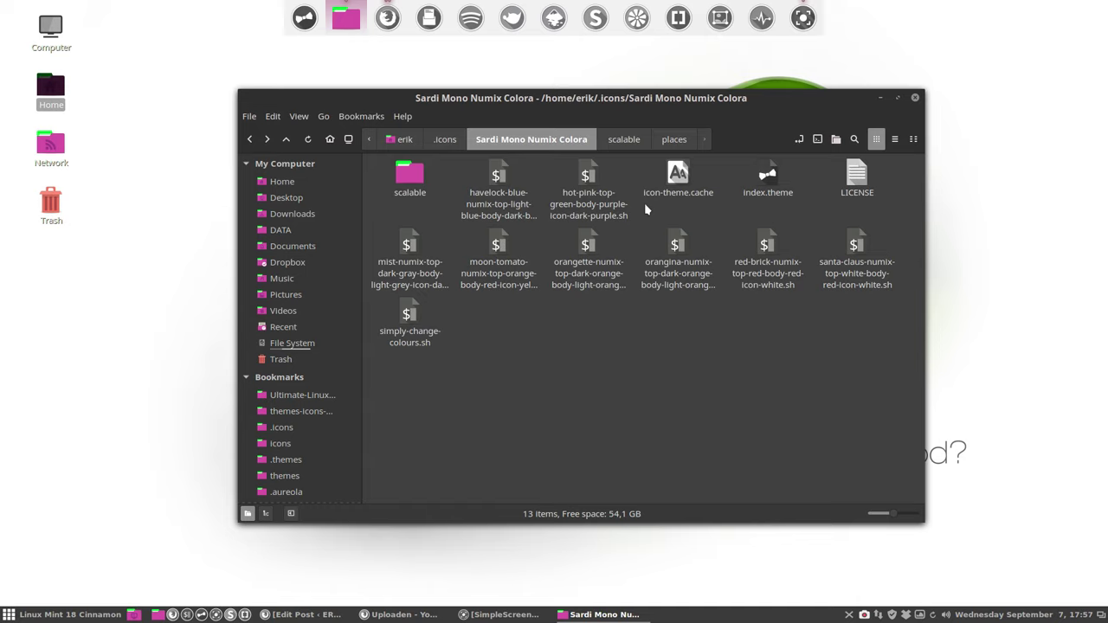
{"action": "left_click", "coordinate": [591, 178]}
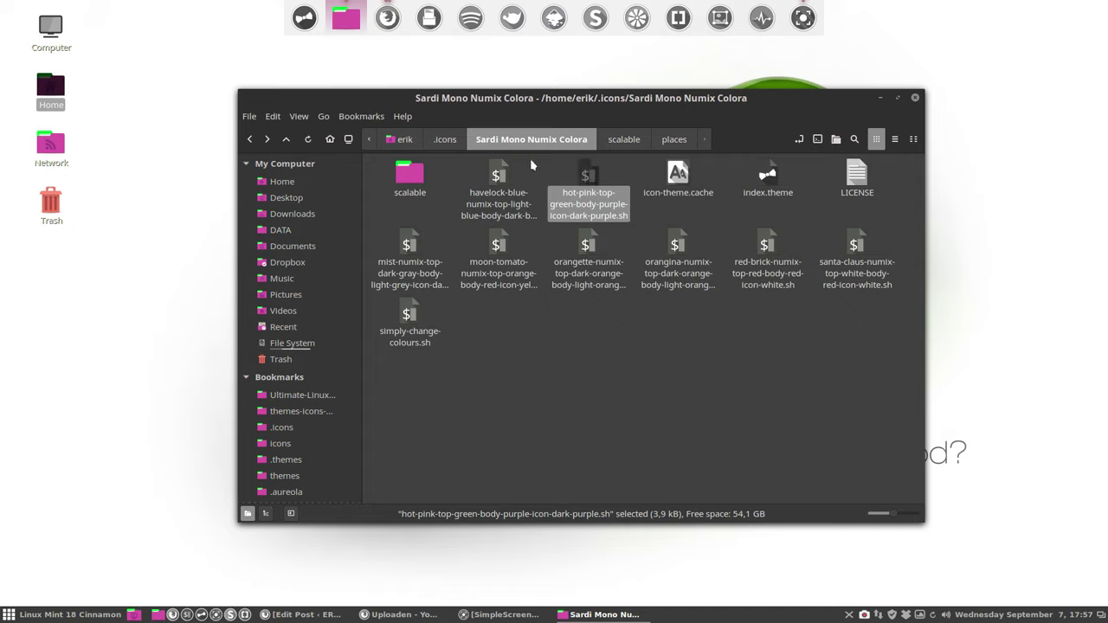
{"action": "left_click", "coordinate": [448, 142]}
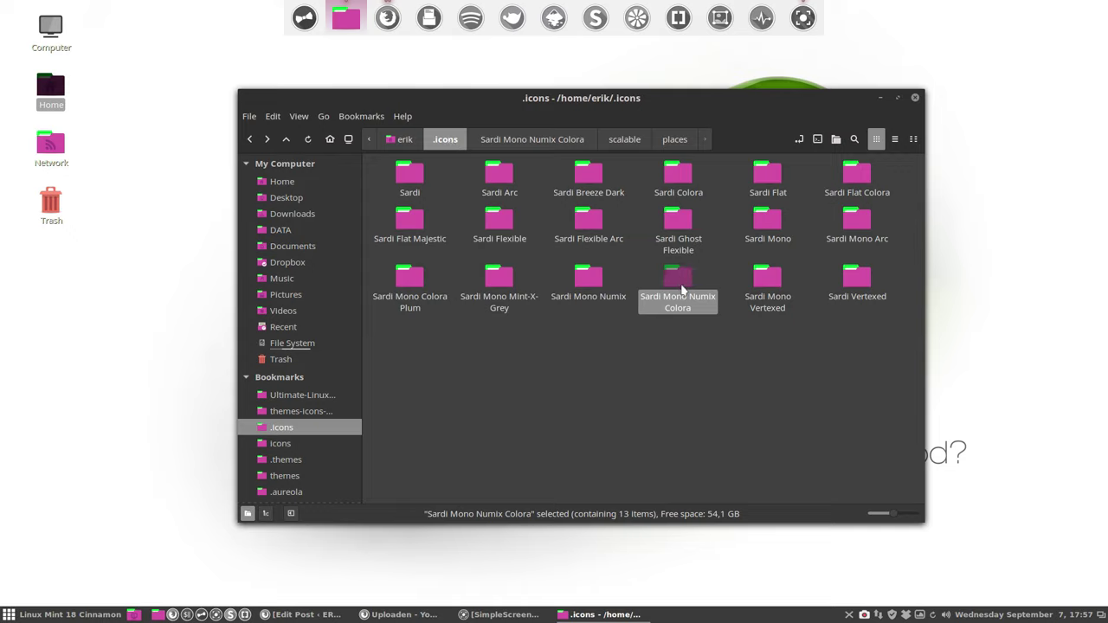
- Append ' Hot Pink' to the Sardi Mono Numix Colora folder name
{"action": "key", "text": "F2"}
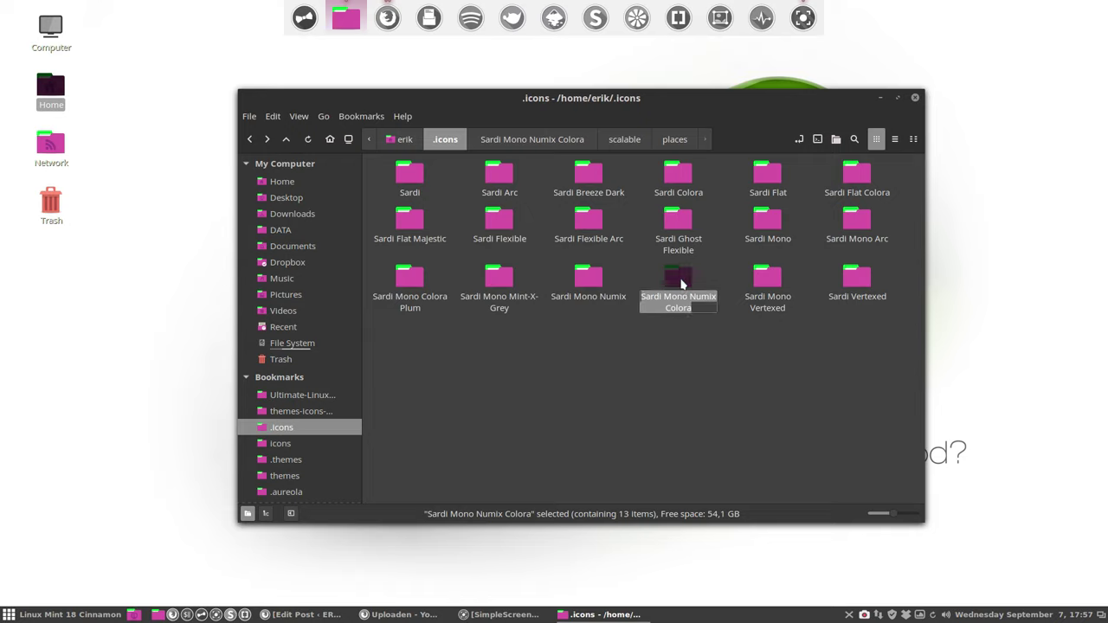
{"action": "key", "text": "End"}
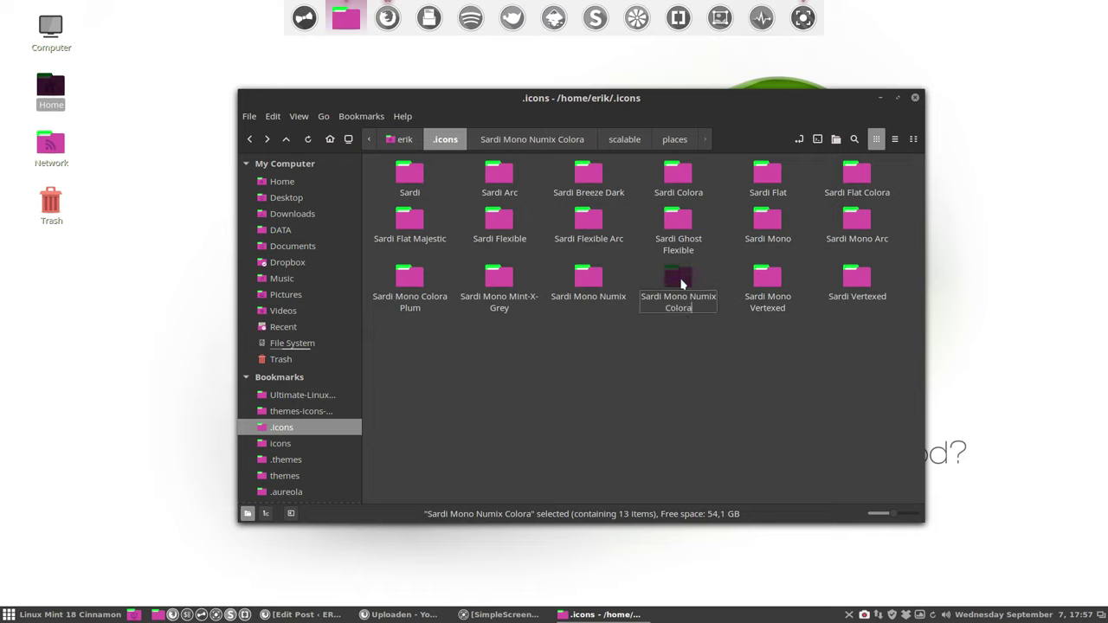
{"action": "type", "text": "Hot Ping"}
{"action": "key", "text": "BackSpace"}
{"action": "type", "text": "k"}
{"action": "key", "text": "Return"}
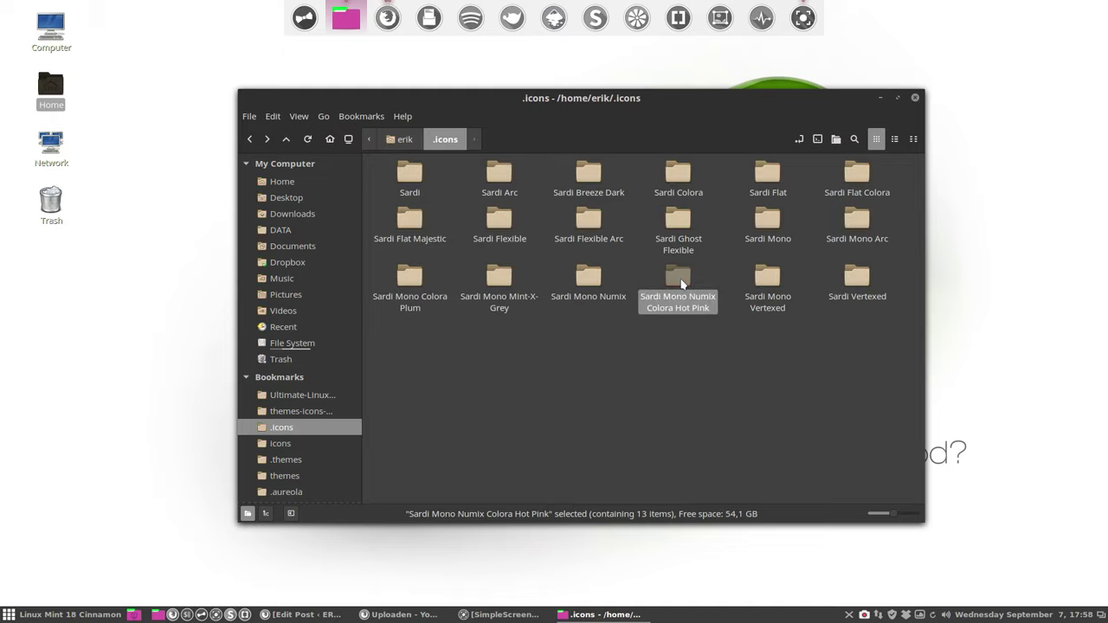
- Choose Sardi Mono Numix Colora Hot Pink as the Icons theme in Themes, then close Themes
{"action": "left_click", "coordinate": [70, 615]}
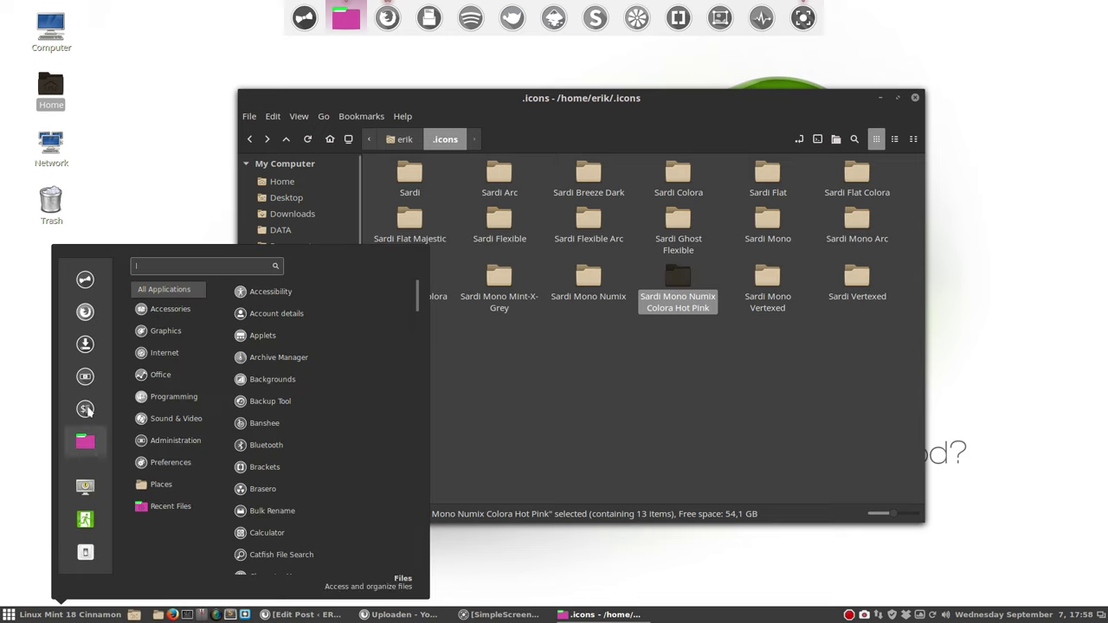
{"action": "left_click", "coordinate": [84, 282]}
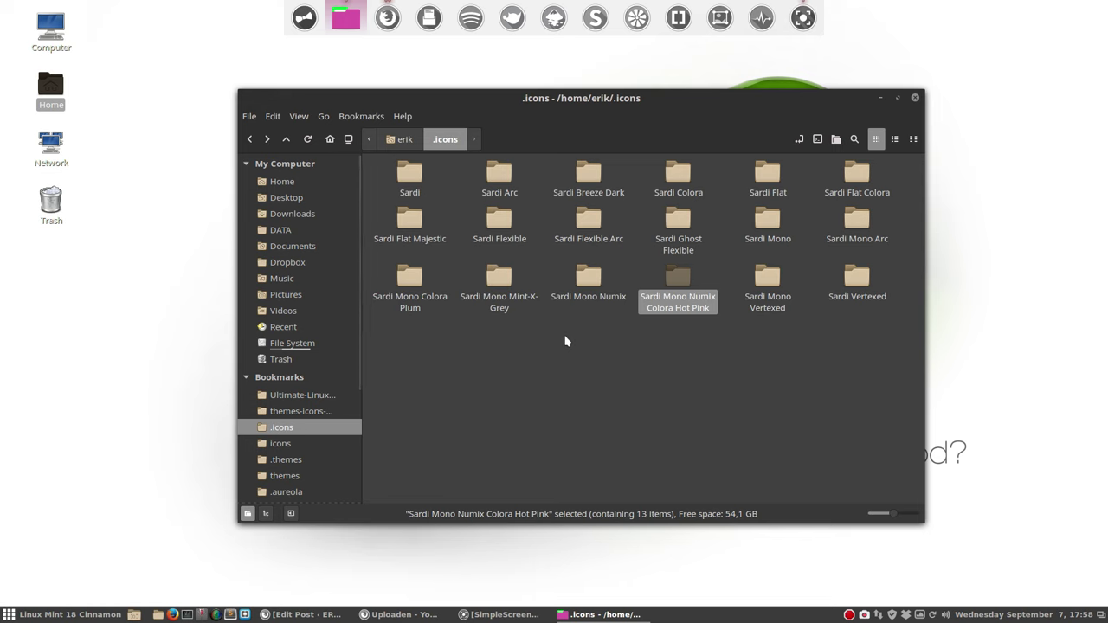
{"action": "left_click", "coordinate": [695, 276]}
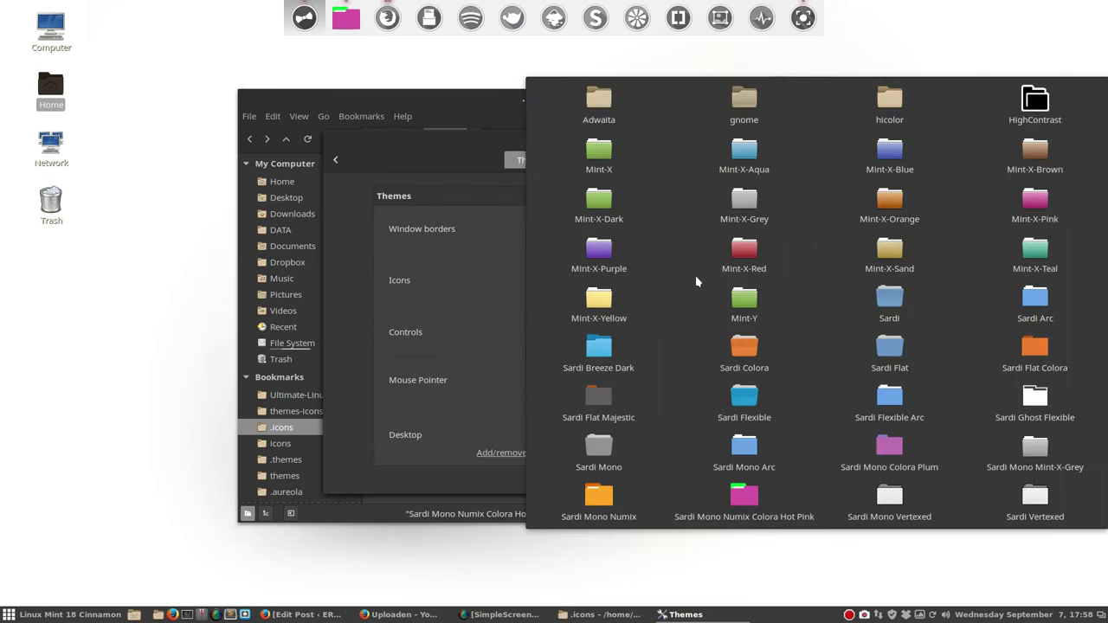
{"action": "left_click", "coordinate": [743, 500]}
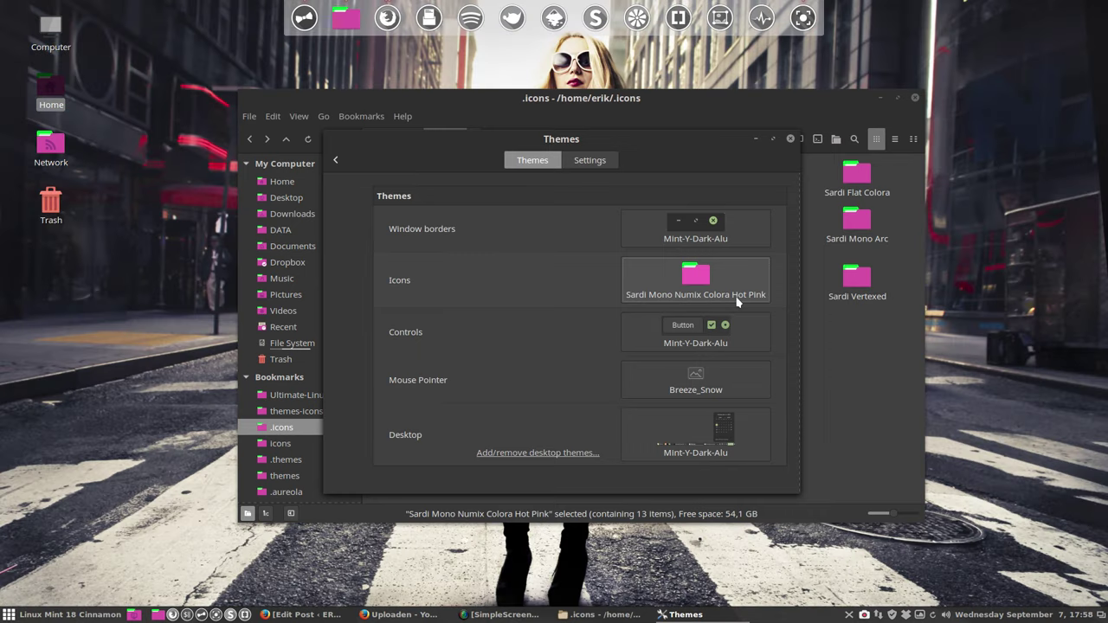
{"action": "left_click", "coordinate": [790, 139]}
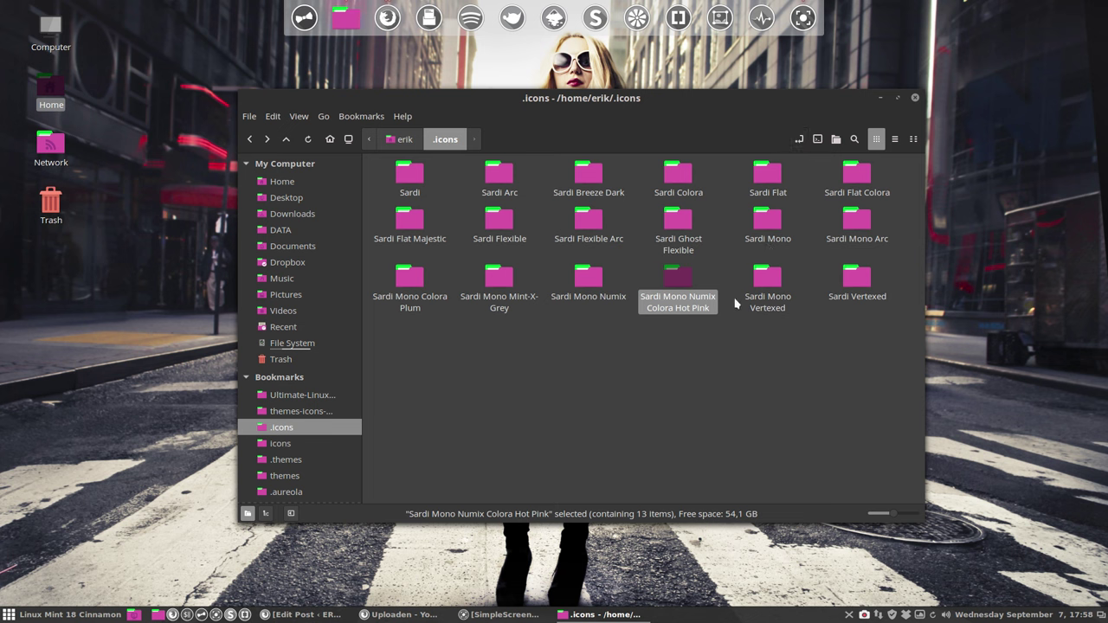
- Open the Sardi Mono Numix Colora Hot Pink folder and delete its icon-theme.cache file
{"action": "left_click", "coordinate": [713, 372]}
{"action": "double_click", "coordinate": [685, 283]}
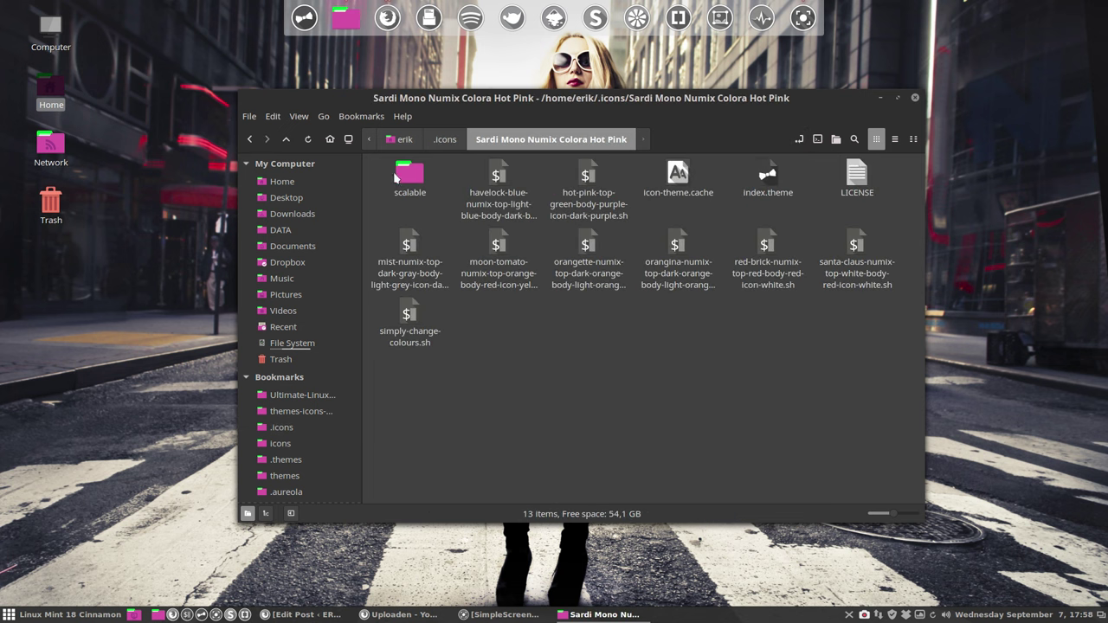
{"action": "left_click", "coordinate": [671, 179]}
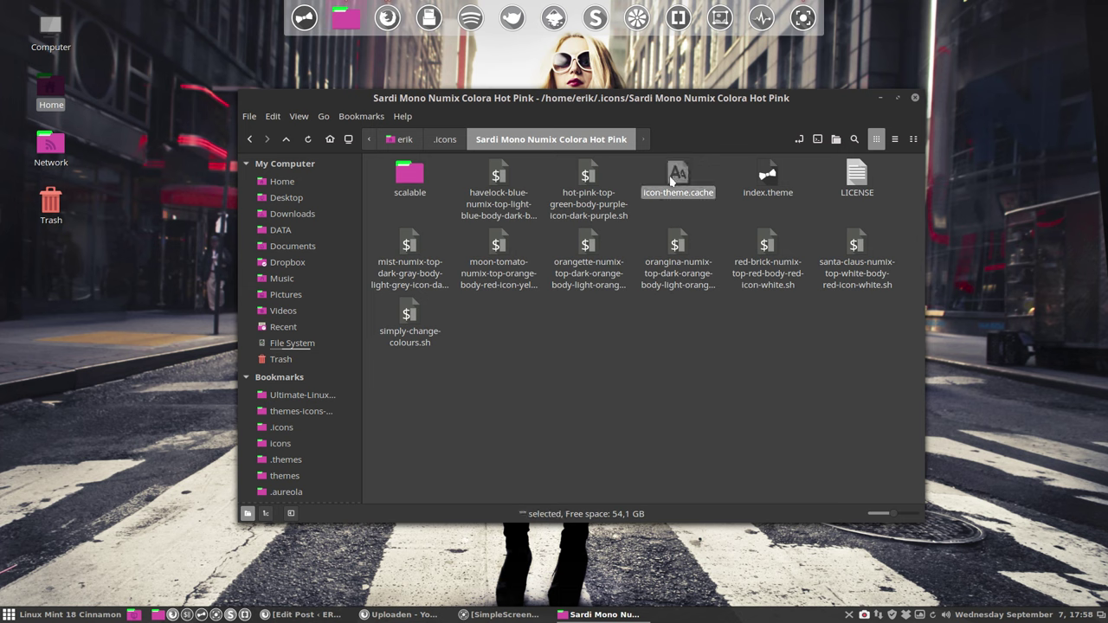
{"action": "key", "text": "Delete"}
- Open index.theme in Sublime Text and select the word Colora on the Name line
{"action": "left_click", "coordinate": [674, 177]}
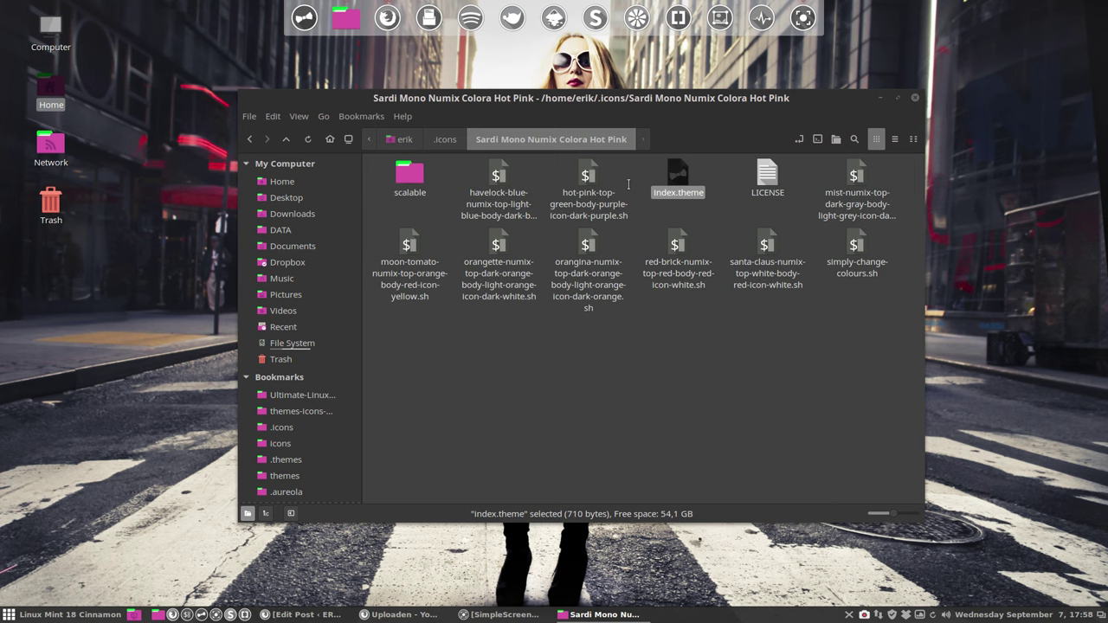
{"action": "key", "text": "Return"}
{"action": "double_click", "coordinate": [441, 73]}
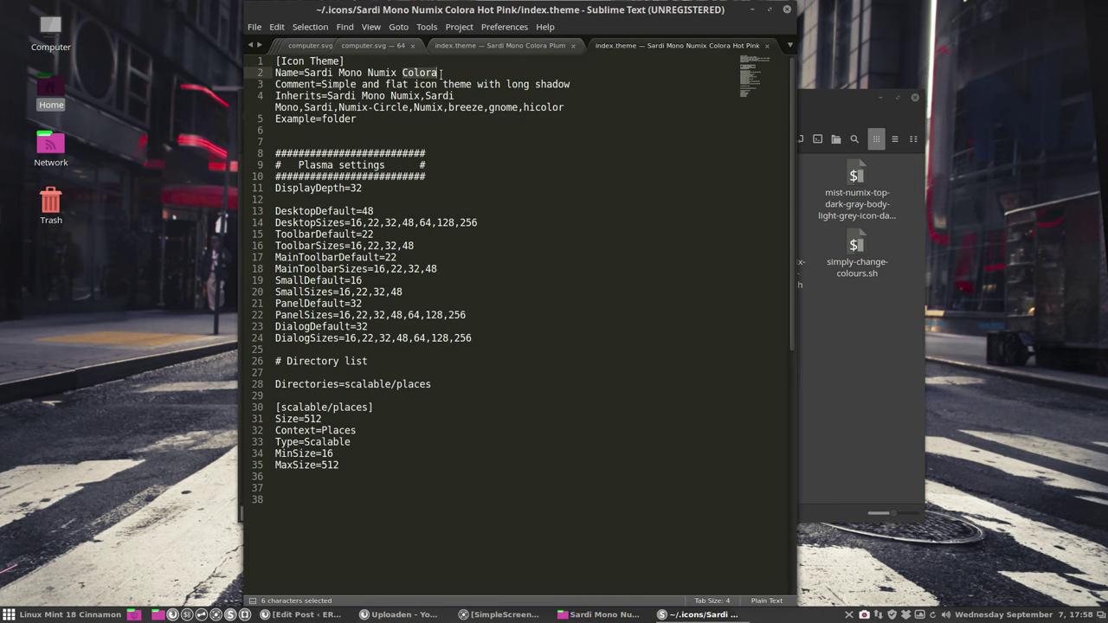
- Append ' Hot Pink' to the Name line of index.theme, save, and close Sublime Text
{"action": "left_click", "coordinate": [440, 72]}
{"action": "type", "text": "Hot Pink"}
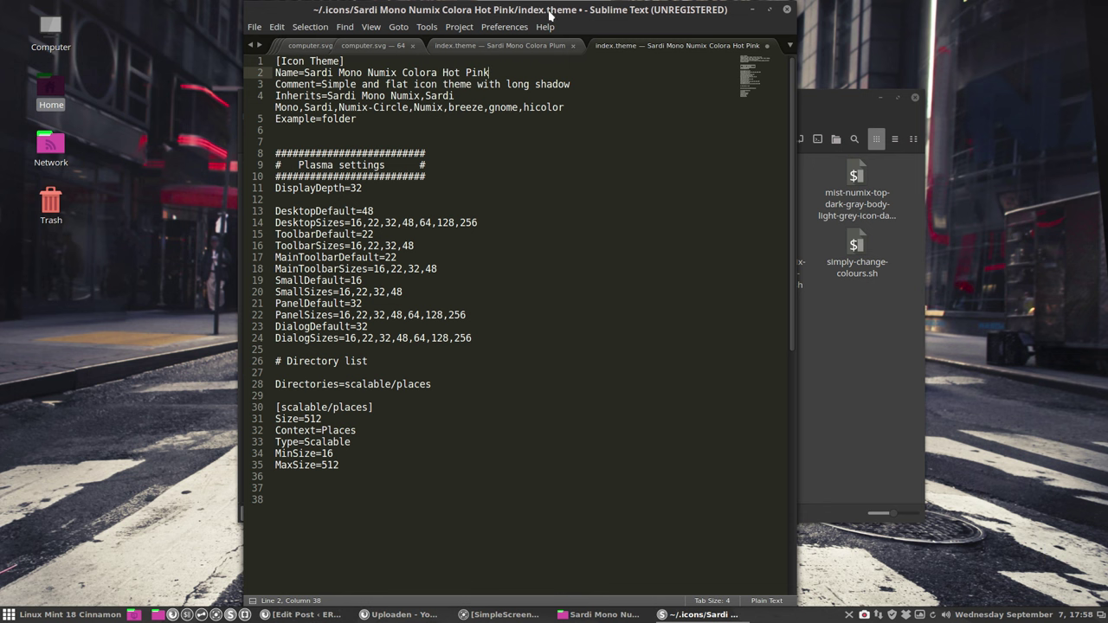
{"action": "left_click_drag", "start_coordinate": [547, 10], "coordinate": [570, 159]}
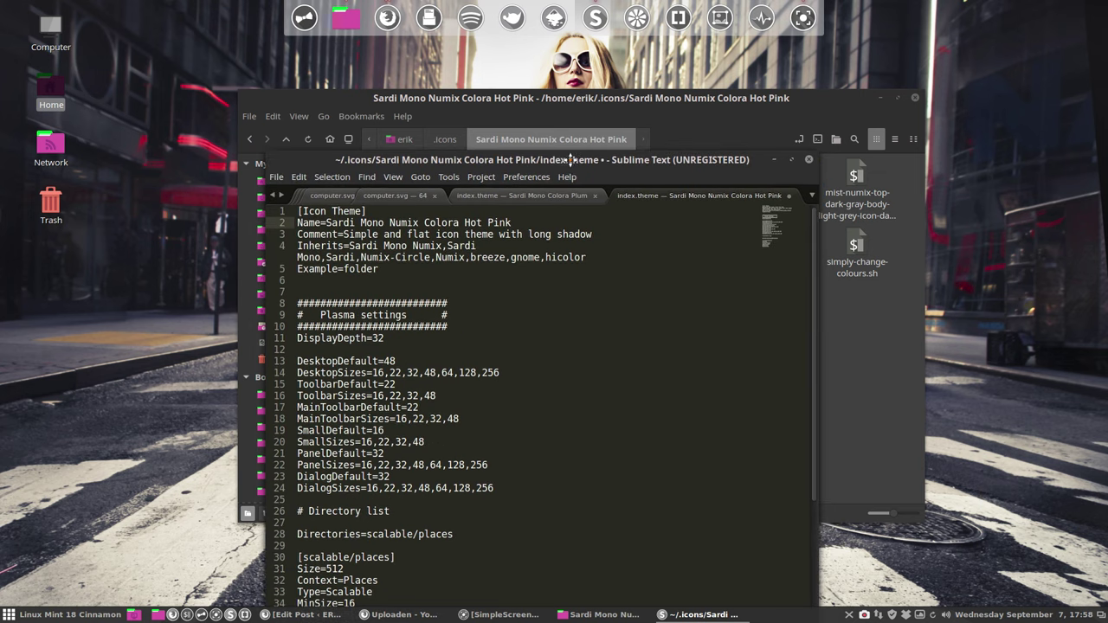
{"action": "key", "text": "ctrl+s"}
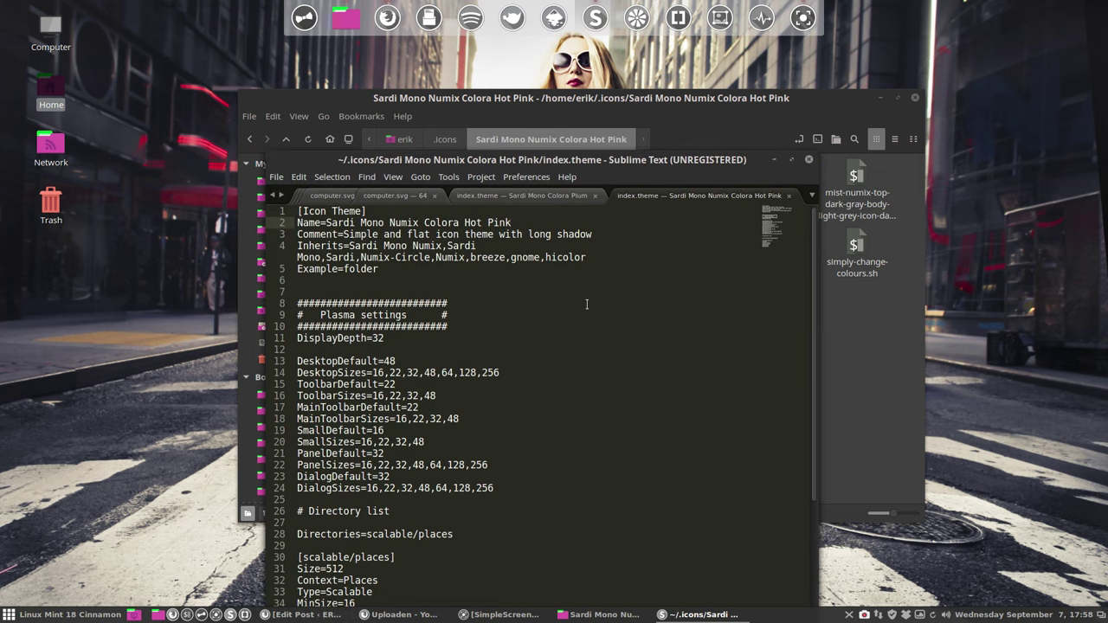
{"action": "left_click", "coordinate": [809, 159]}
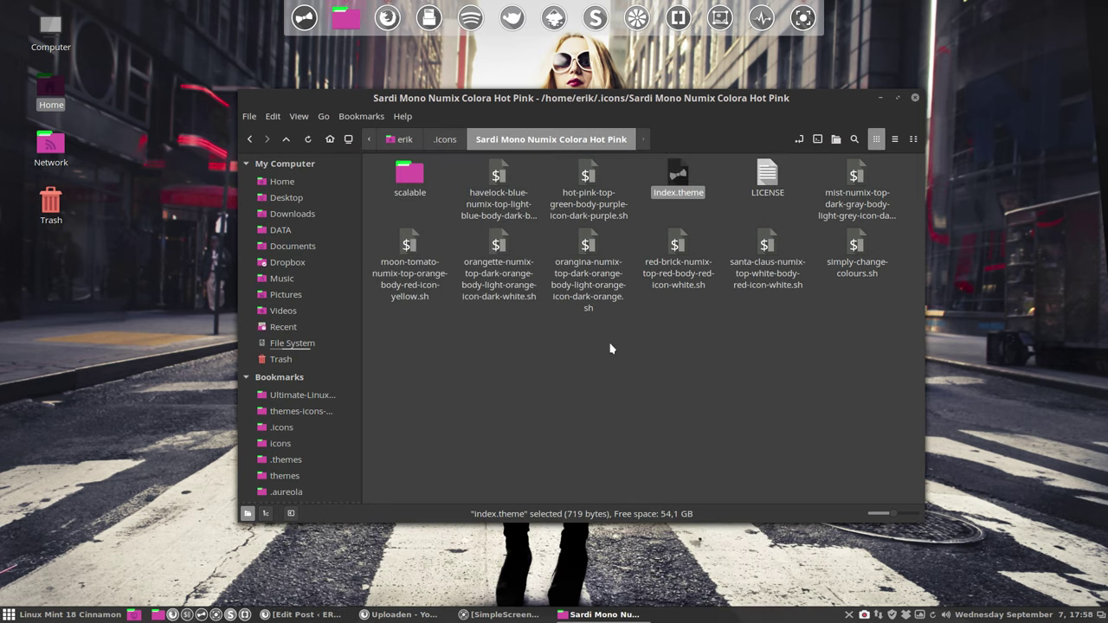
- Close the .icons window and reopen Home, now showing magenta, green-topped folder icons
{"action": "left_click", "coordinate": [445, 139]}
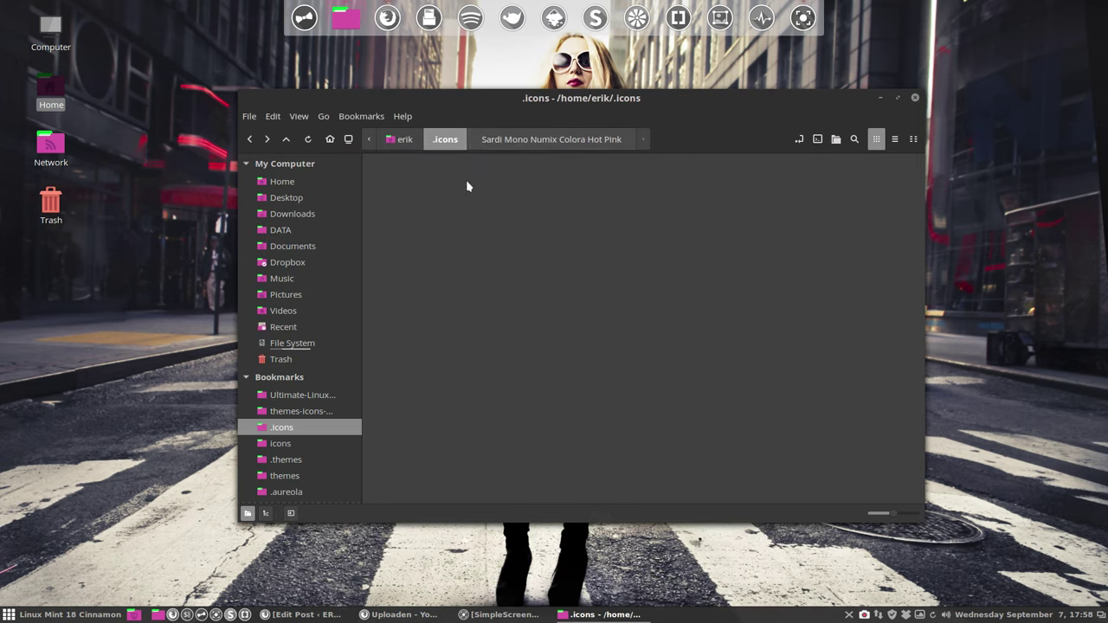
{"action": "left_click", "coordinate": [916, 99]}
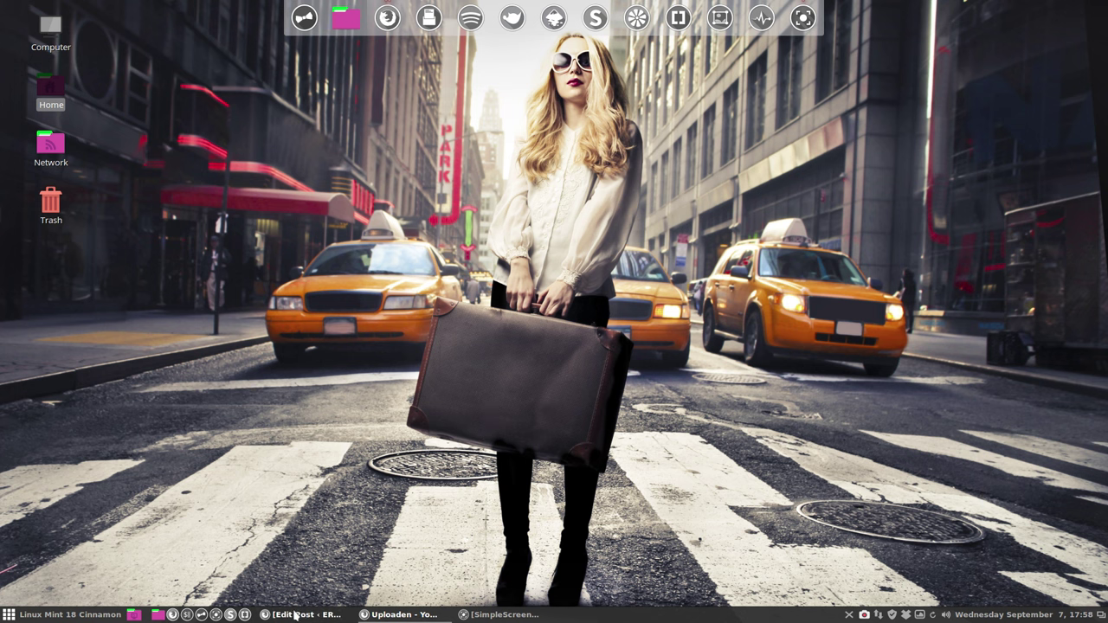
{"action": "double_click", "coordinate": [50, 86]}
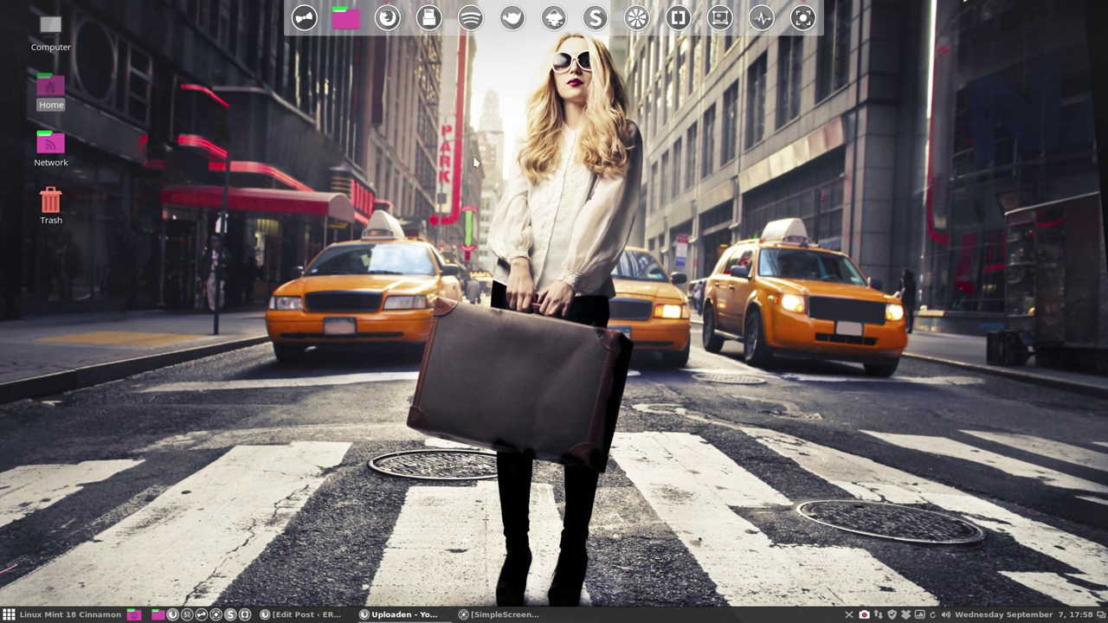
{"action": "left_click_drag", "start_coordinate": [541, 99], "coordinate": [528, 131]}
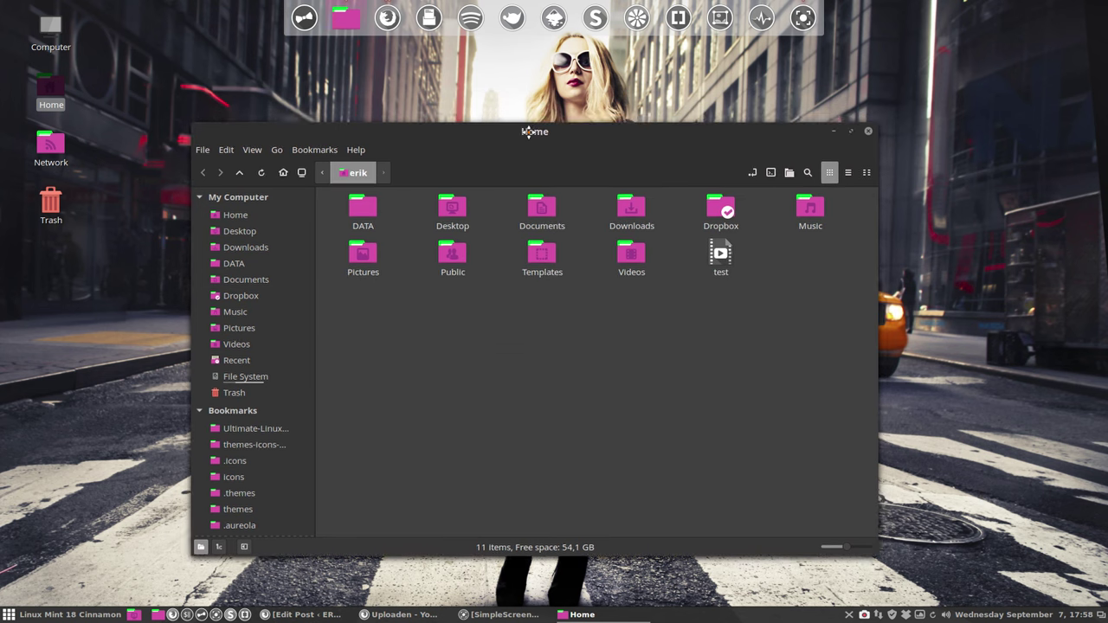